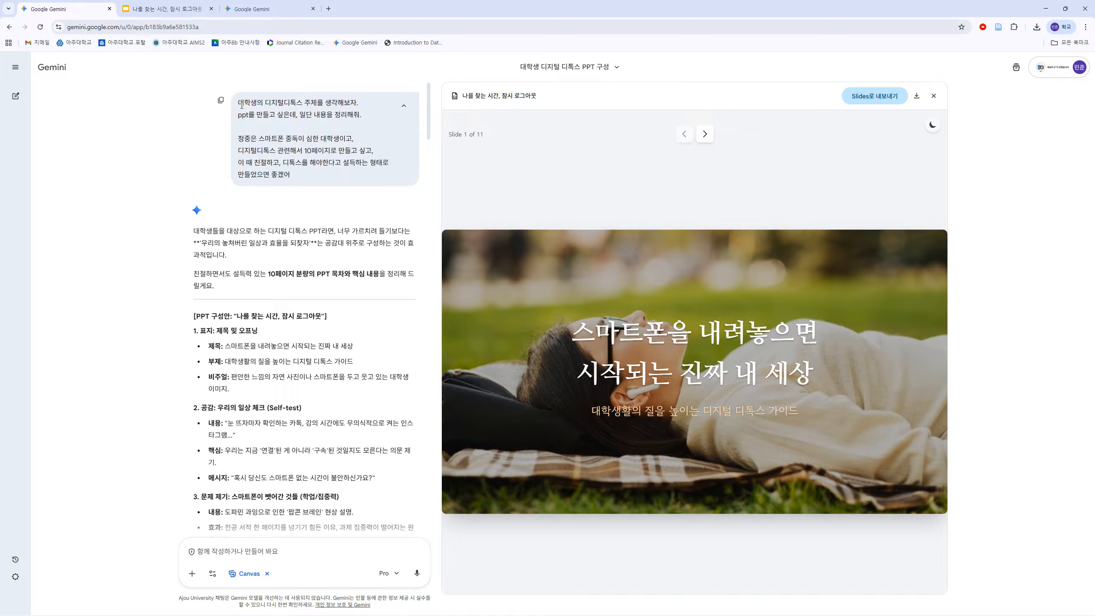
Step: Read through the opening request for a 10-page digital detox presentation aimed at smartphone-addicted university students
left_click_drag(269, 104, 351, 104)
left_click(264, 115)
left_click_drag(236, 116, 366, 121)
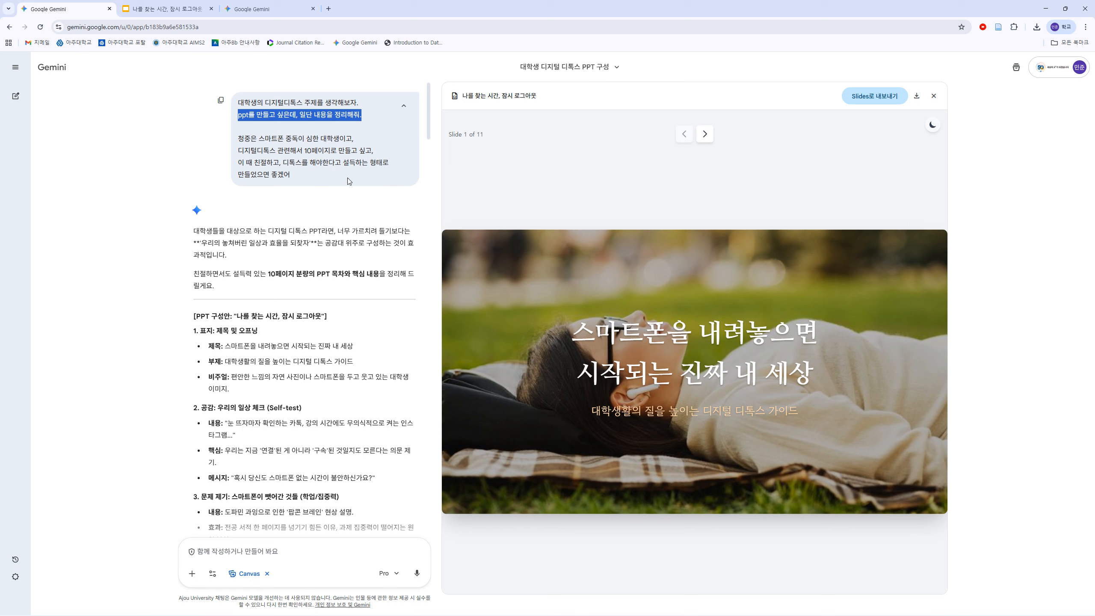
left_click_drag(238, 138, 283, 140)
left_click(314, 181)
left_click(327, 176)
left_click(309, 177)
left_click(368, 186)
left_click(278, 157)
Step: Review Gemini's reply to that request, from its introduction through the slide-by-slide outline to section 10
left_click_drag(194, 231, 300, 289)
left_click(300, 288)
scroll(298, 280, "down", 4)
left_click_drag(270, 103, 357, 114)
left_click(356, 115)
left_click_drag(190, 162, 275, 165)
left_click(267, 164)
left_click(216, 175)
left_click_drag(211, 205, 260, 240)
left_click(243, 217)
left_click_drag(215, 327, 245, 328)
left_click_drag(228, 404, 260, 404)
scroll(291, 398, "down", 4)
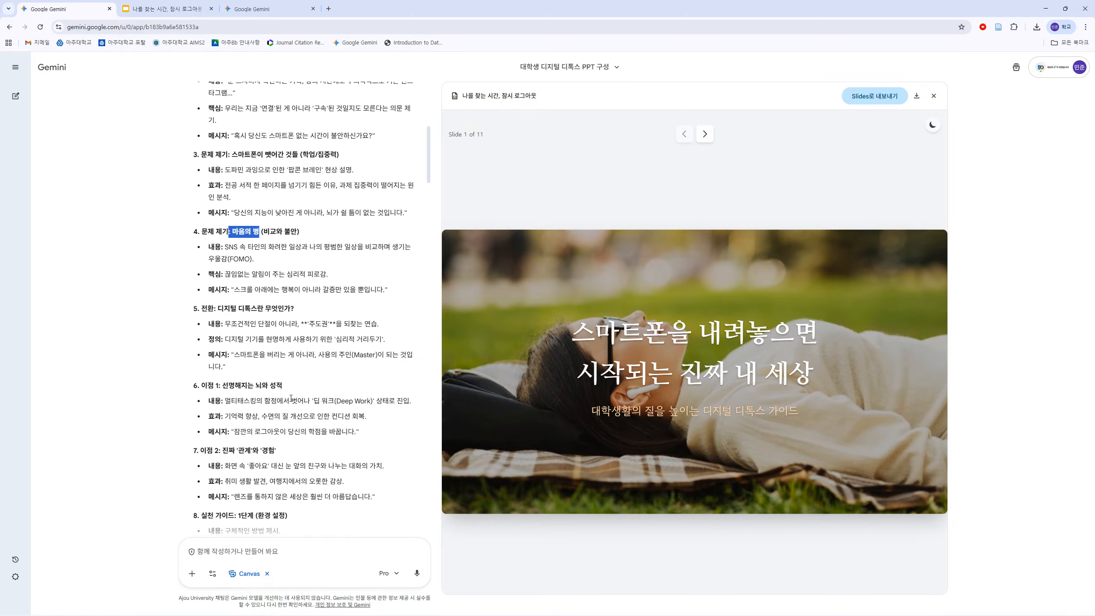
scroll(291, 399, "down", 8)
left_click_drag(193, 333, 367, 394)
left_click(368, 394)
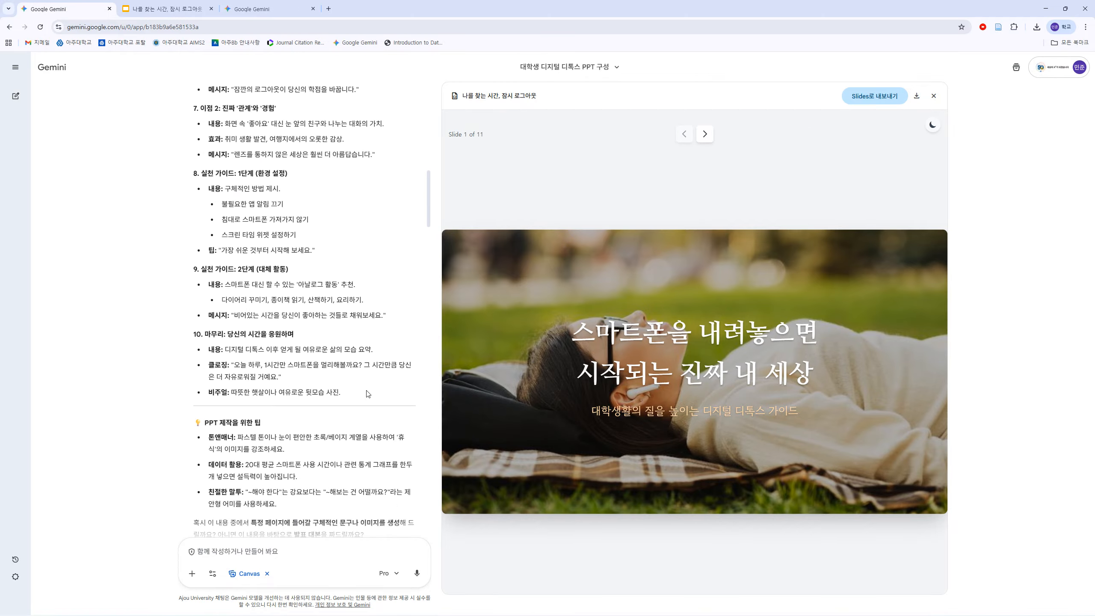
Step: Enlarge the page to 110% and examine outline sections 9 and 10 and the PPT production tips
key("ctrl+plus")
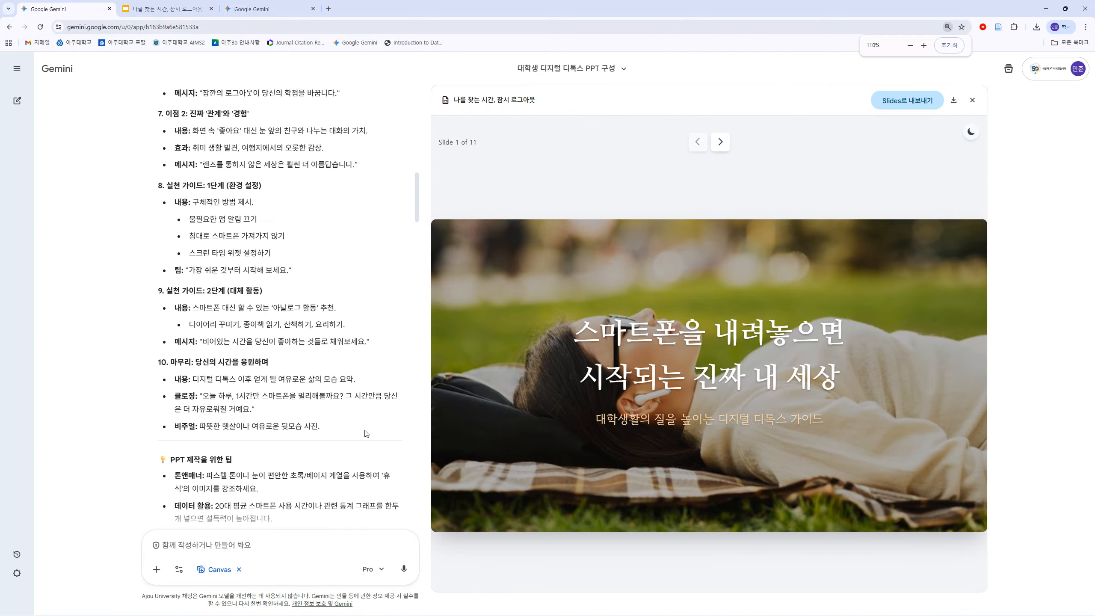
left_click_drag(343, 442, 156, 368)
left_click(166, 325)
left_click_drag(158, 291, 390, 338)
left_click(389, 338)
scroll(275, 320, "down", 4)
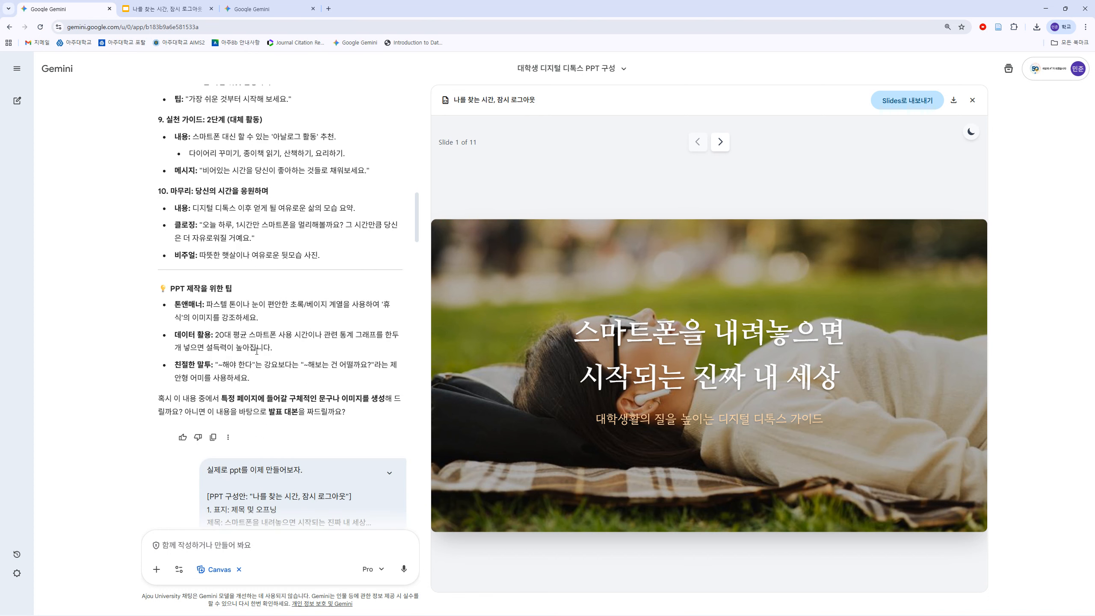
left_click_drag(347, 411, 275, 355)
left_click(262, 337)
Step: Copy the whole outline from the [PPT 구성안] heading through section 10 and paste it into the message box
scroll(297, 245, "up", 16)
left_click_drag(340, 261, 159, 273)
scroll(187, 239, "up", 4)
right_click(163, 272)
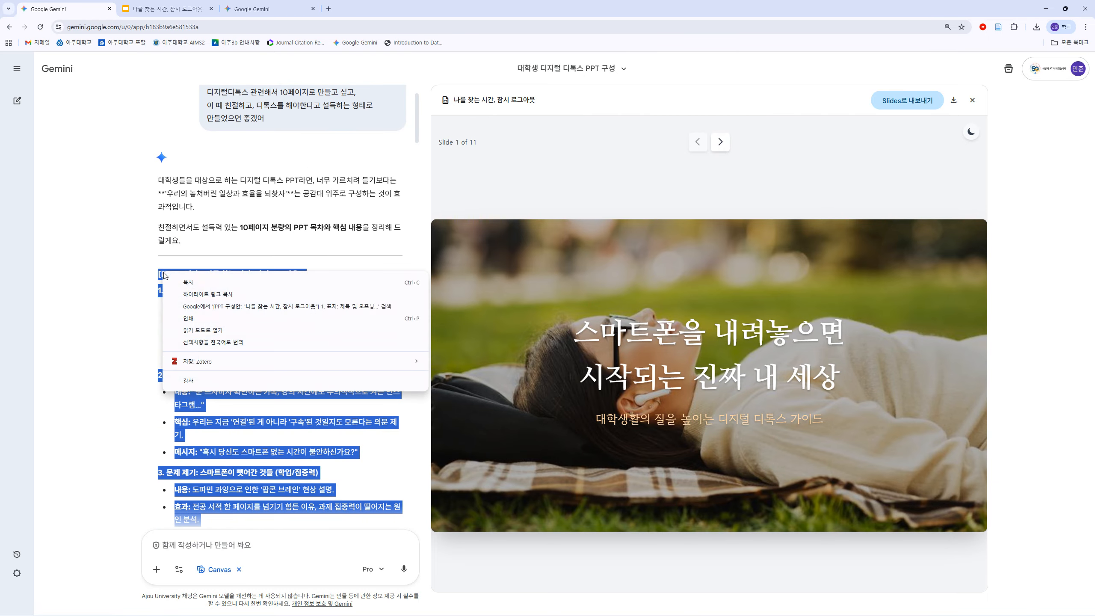
left_click(188, 283)
scroll(177, 284, "down", 4)
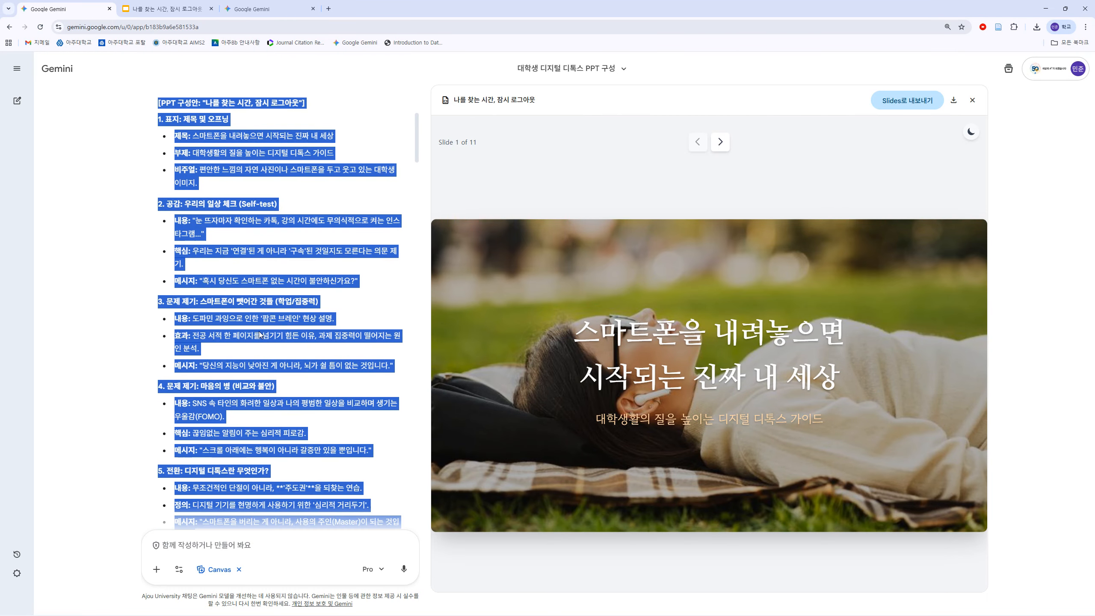
left_click(250, 544)
key("ctrl+v")
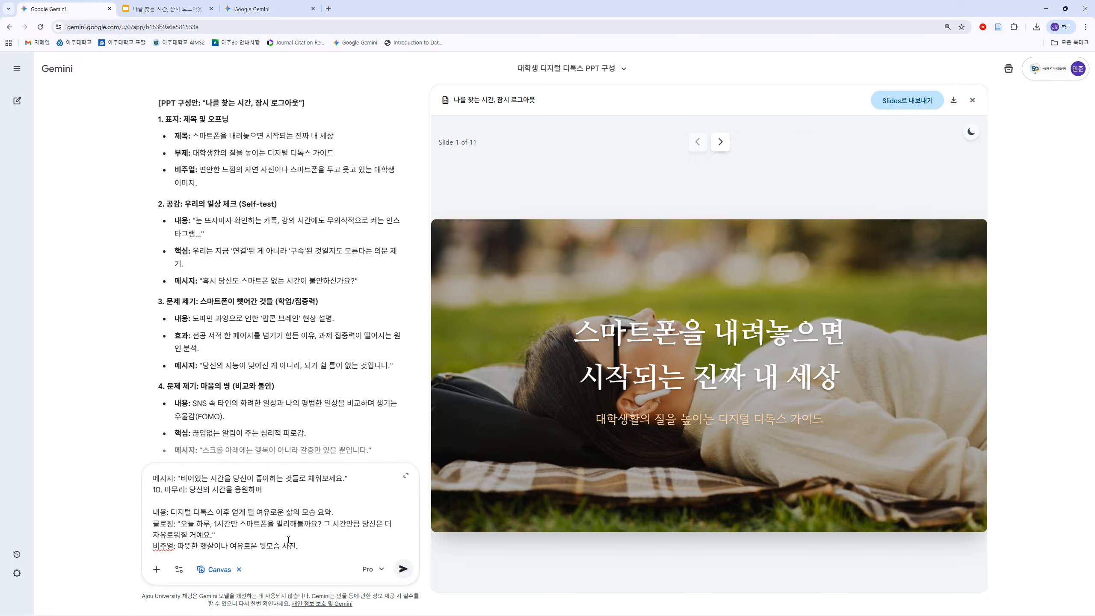
Step: Add the request "이 내용으로 ppt 만들어줘" above the pasted outline, separated from it by a blank line
scroll(197, 491, "up", 10)
key("Left")
key("Left")
key("shift+Return")
key("shift+Return")
key("Up")
key("Up")
type("이 내용으로 ppt 만들어줘")
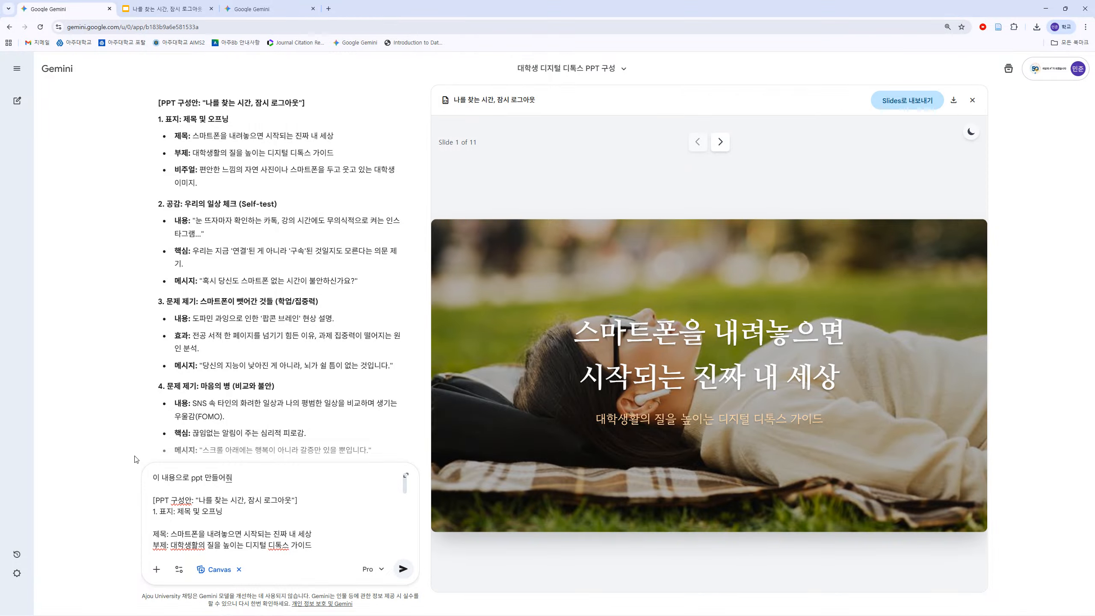
left_click(238, 570)
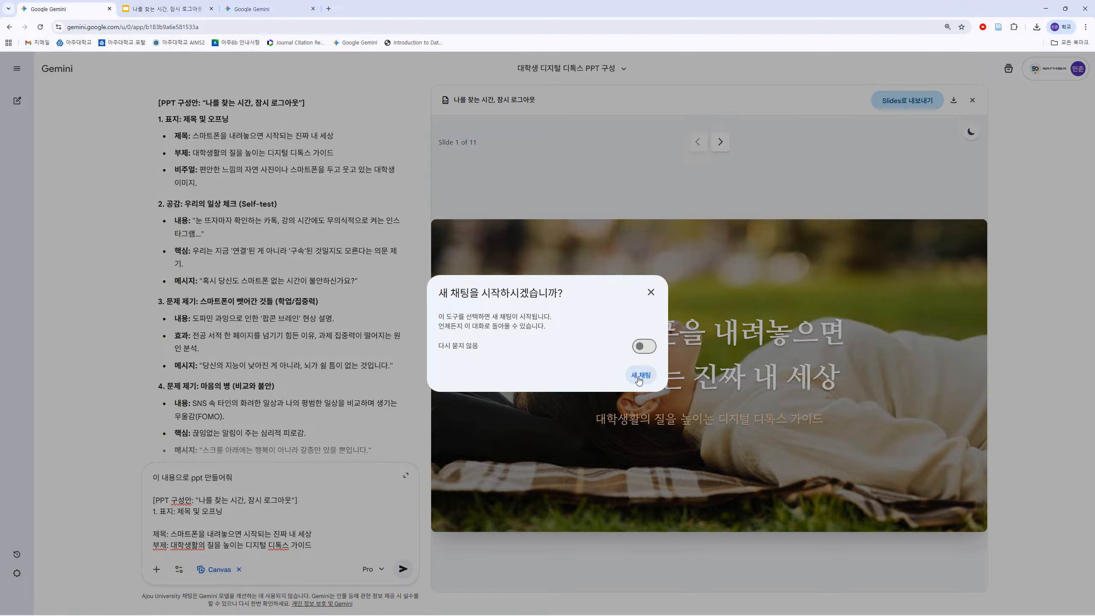
left_click(651, 292)
left_click(179, 569)
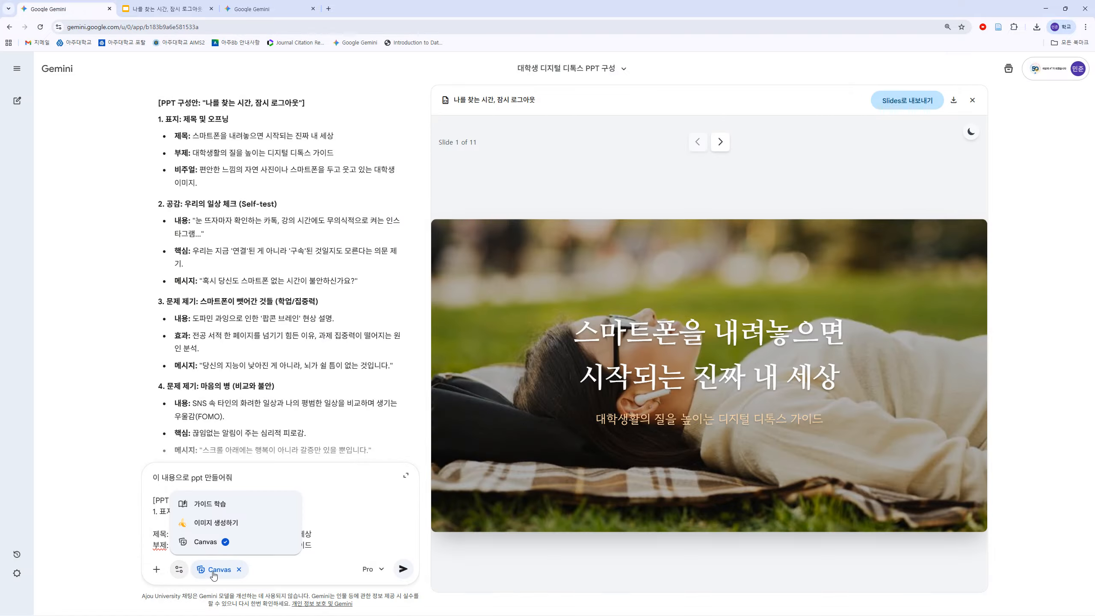
left_click(215, 572)
left_click(189, 572)
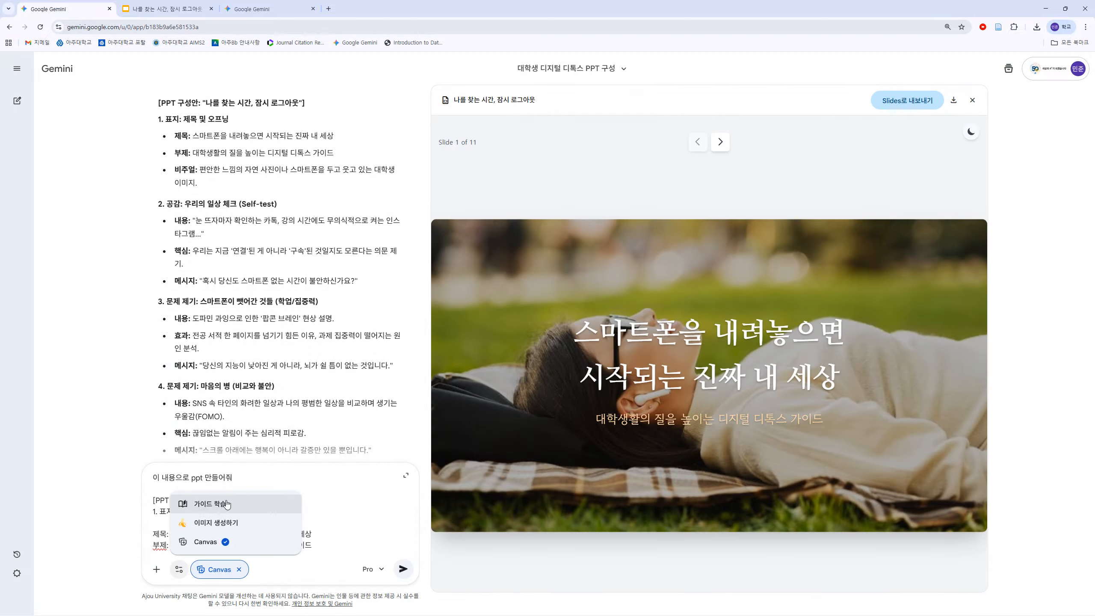
left_click(226, 541)
Step: Clear the entire drafted message from the prompt box
scroll(277, 518, "up", 15)
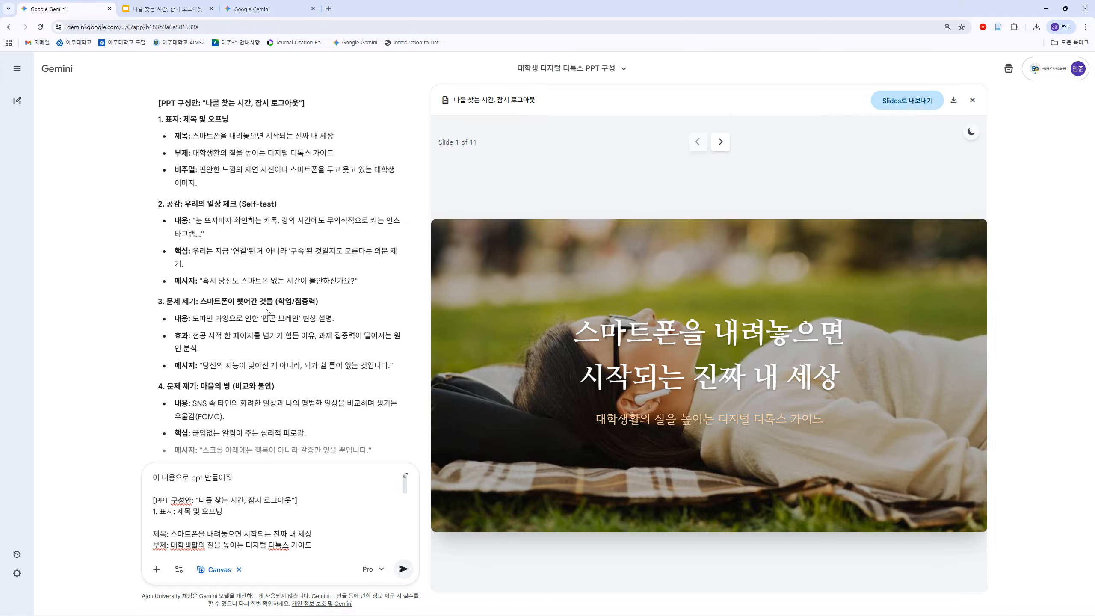
key("ctrl+a")
key("BackSpace")
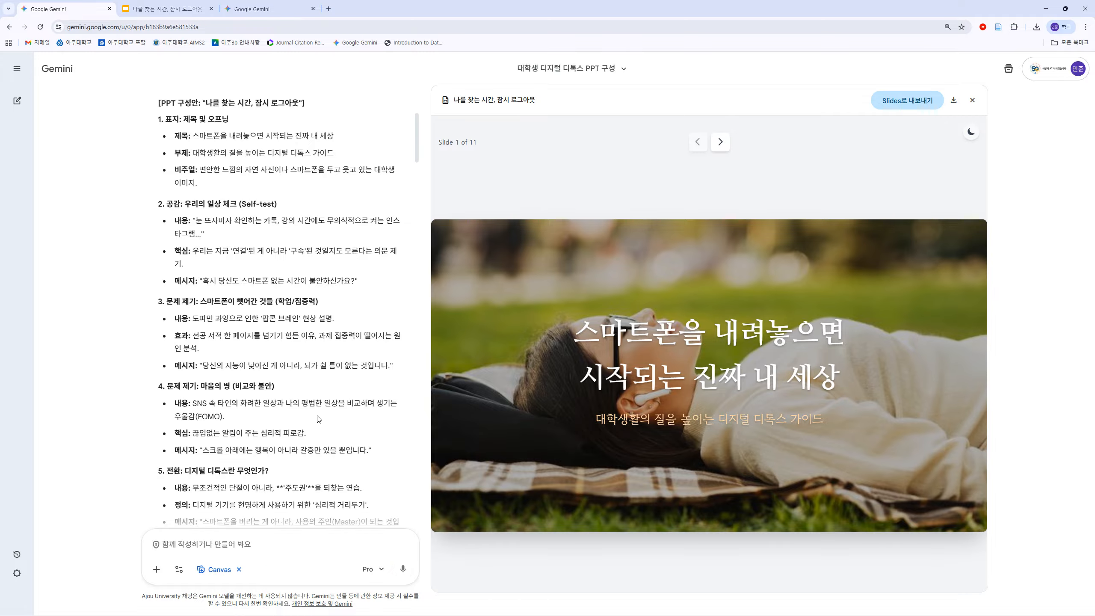
Step: Export Gemini's outline reply to Google Docs and open the new document
scroll(319, 418, "up", 3)
scroll(332, 371, "down", 8)
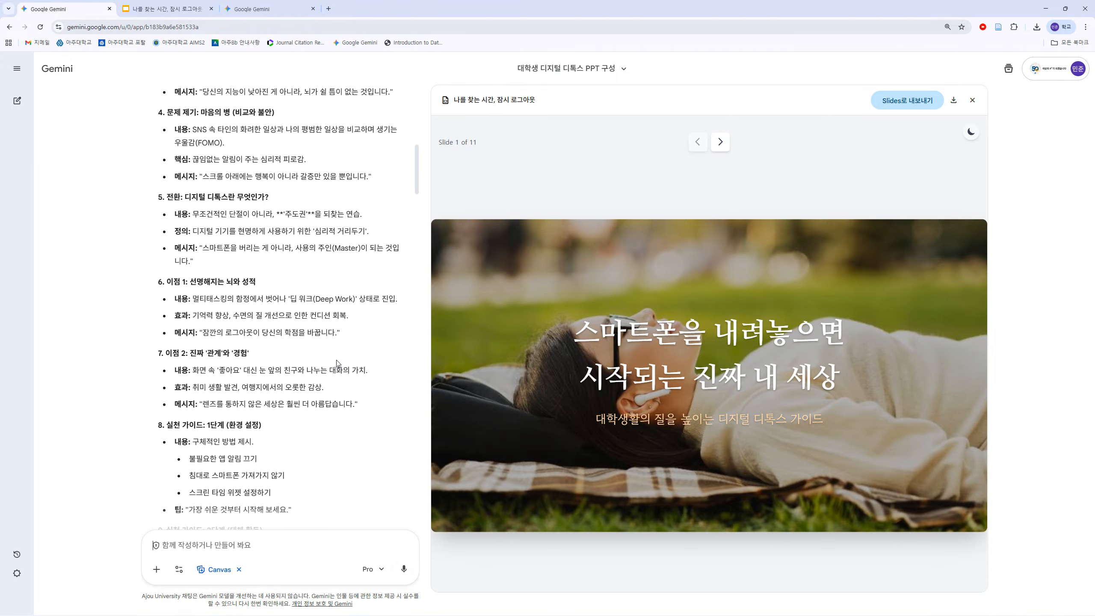
scroll(327, 347, "down", 5)
scroll(321, 354, "down", 5)
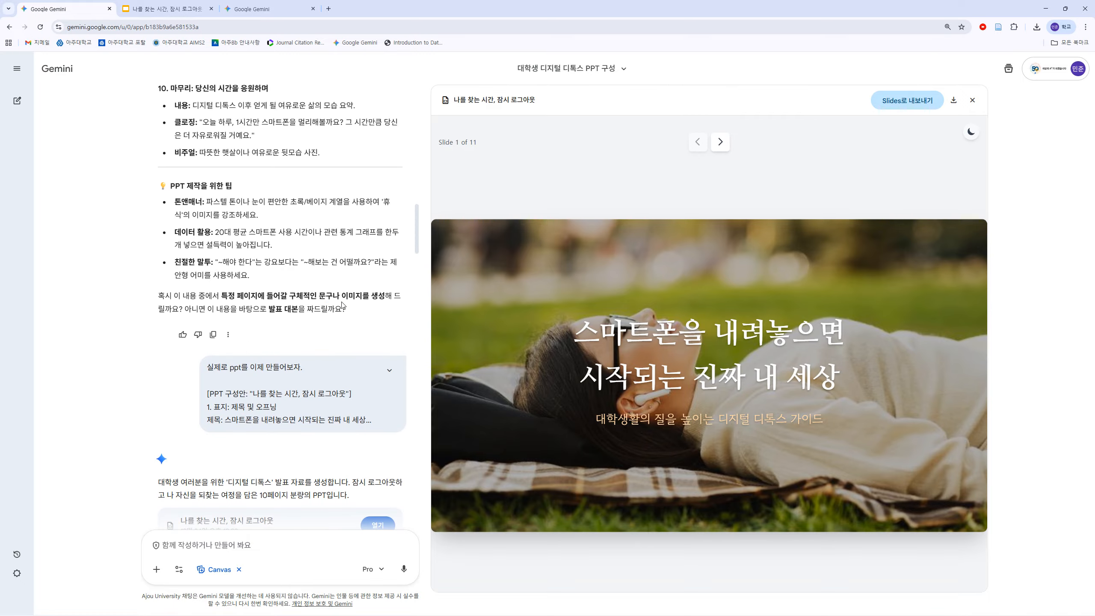
left_click(228, 337)
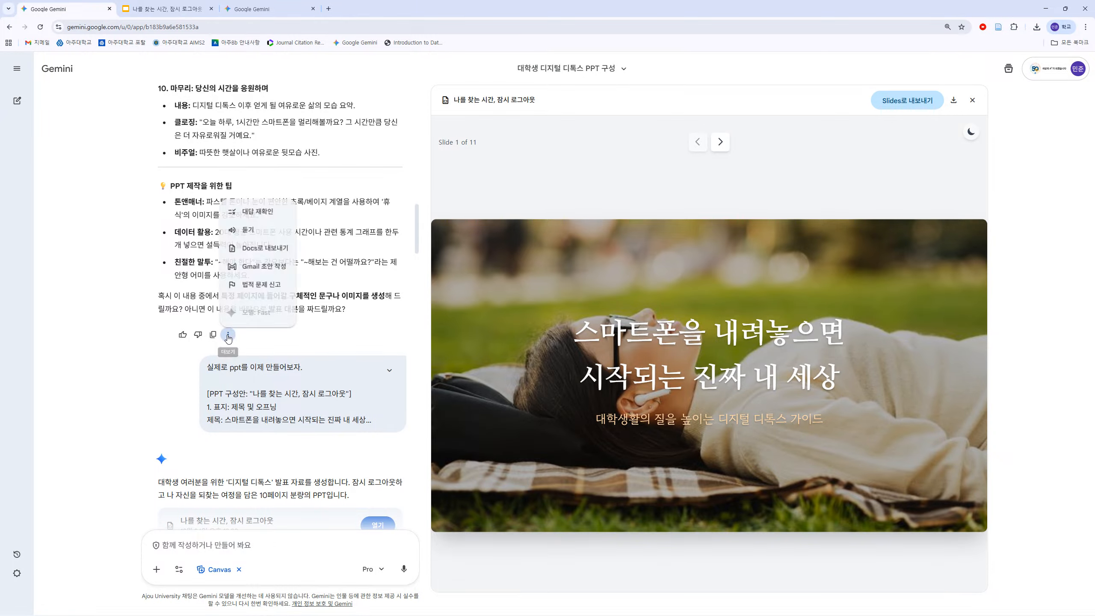
left_click(265, 255)
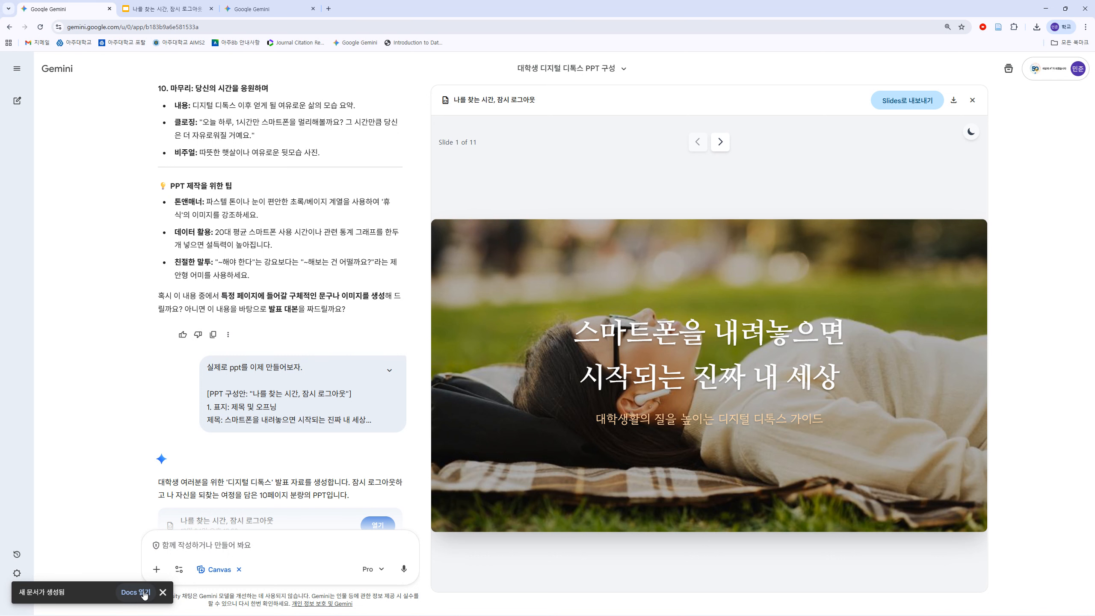
left_click(135, 592)
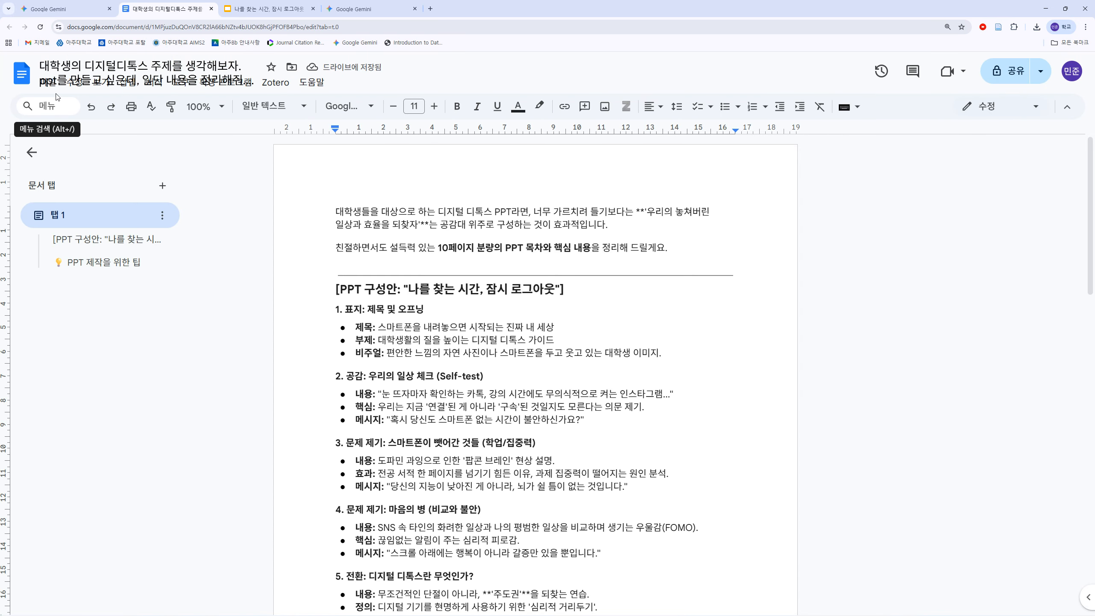
Step: Check which file formats the exported document can be downloaded in, such as Word and PDF, without downloading it
left_click(216, 66)
left_click(444, 266)
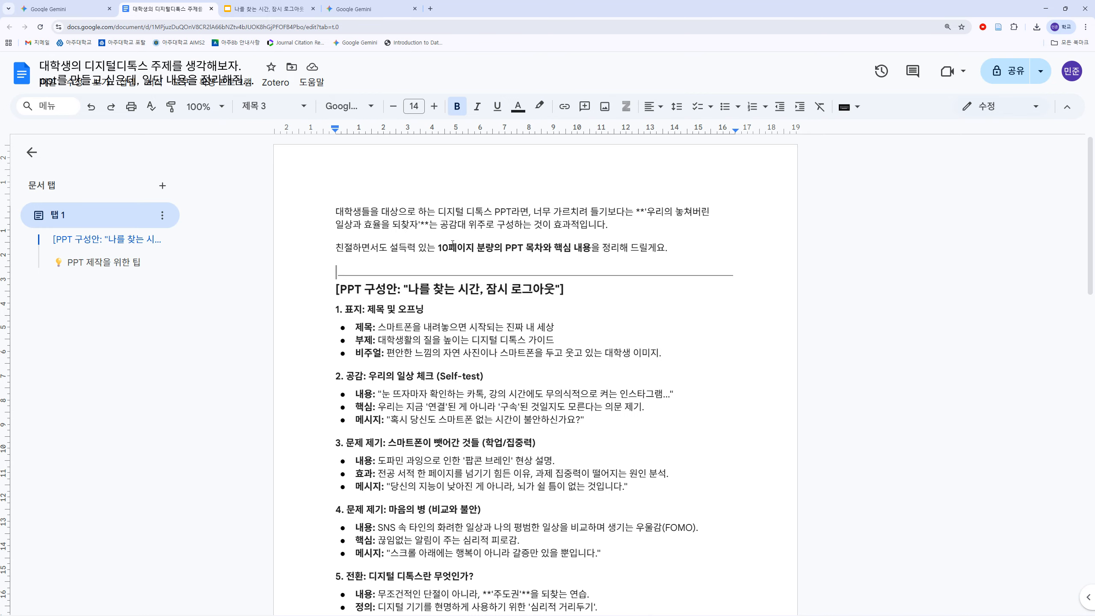
left_click(48, 82)
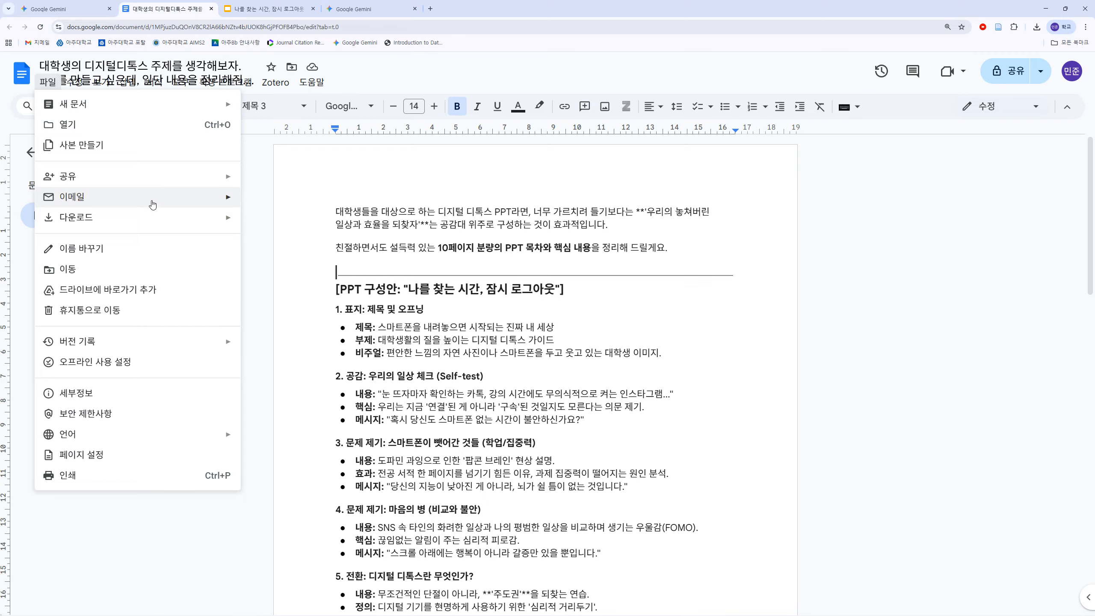
mouse_move(160, 223)
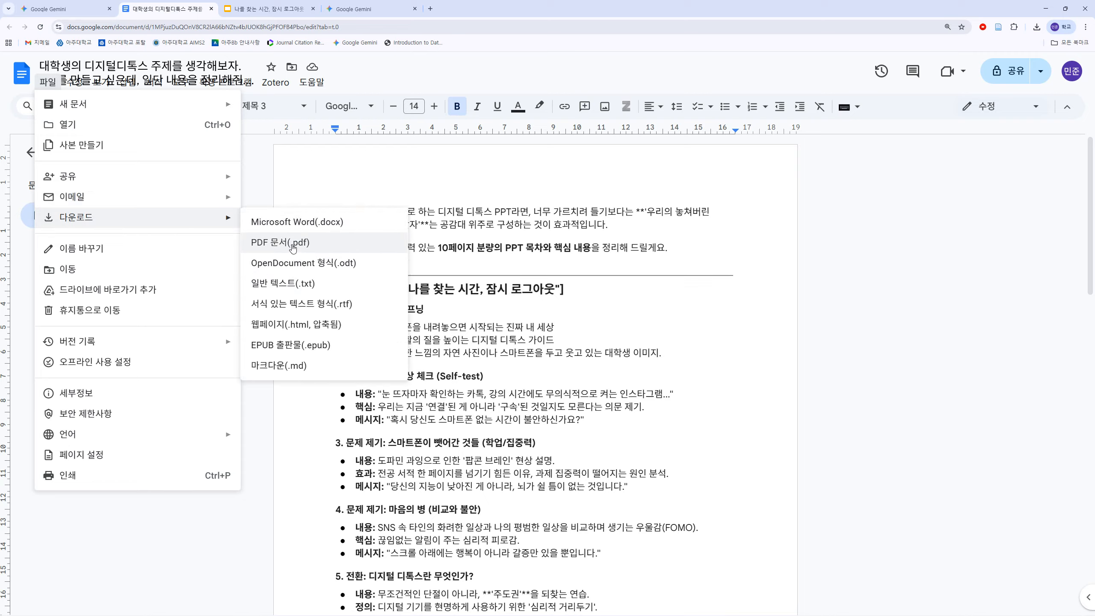
left_click(590, 271)
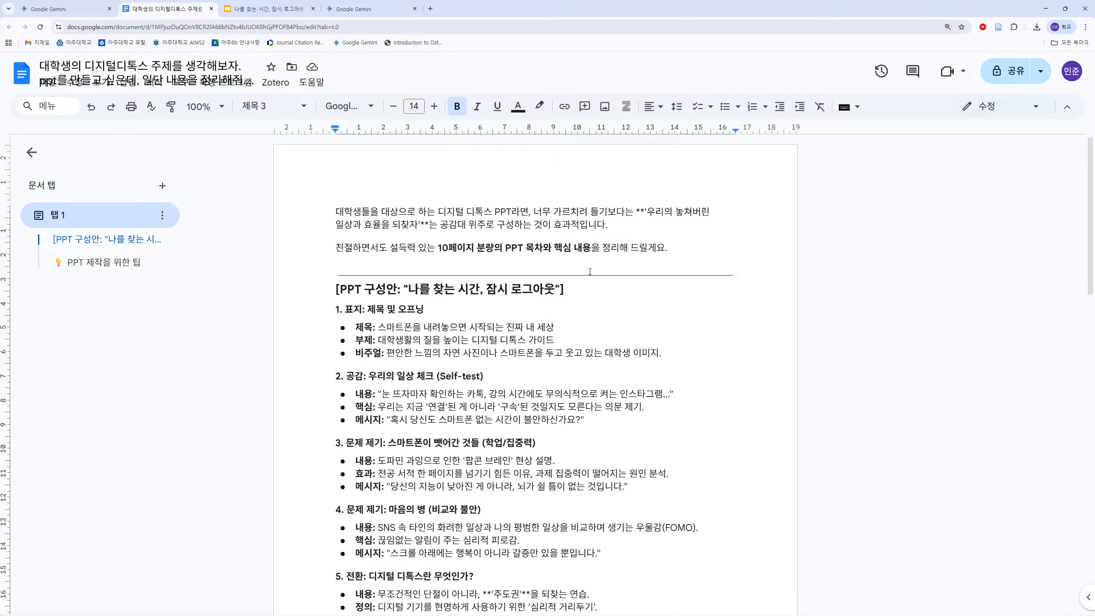
Step: Select the outline text in the document, starting at the [PPT 구성안: "나를 찾는 시간, 잠시 로그아웃"] heading
left_click(424, 327)
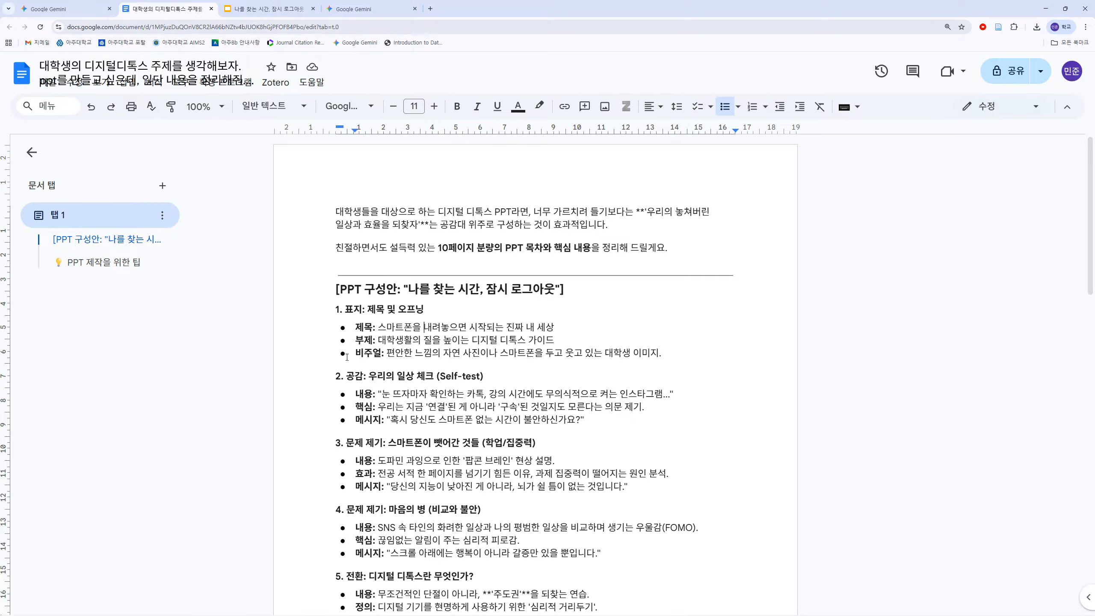
left_click(329, 302)
scroll(595, 401, "down", 15)
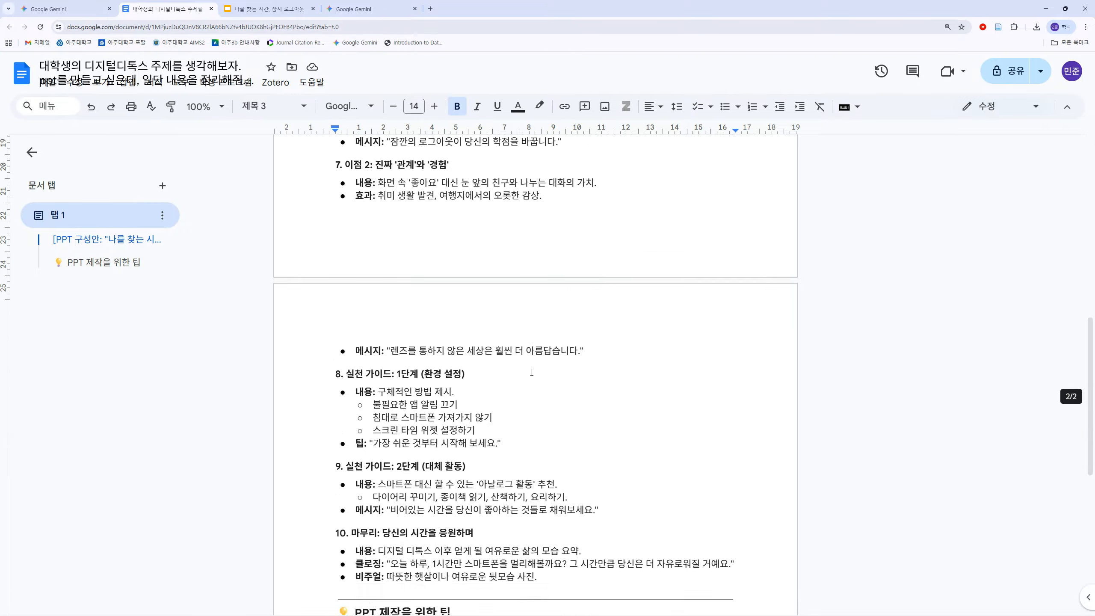
left_click(578, 270, "shift")
right_click(529, 255)
left_click(556, 290)
left_click(549, 266)
scroll(517, 279, "up", 10)
scroll(517, 279, "up", 5)
left_click(330, 289, "shift")
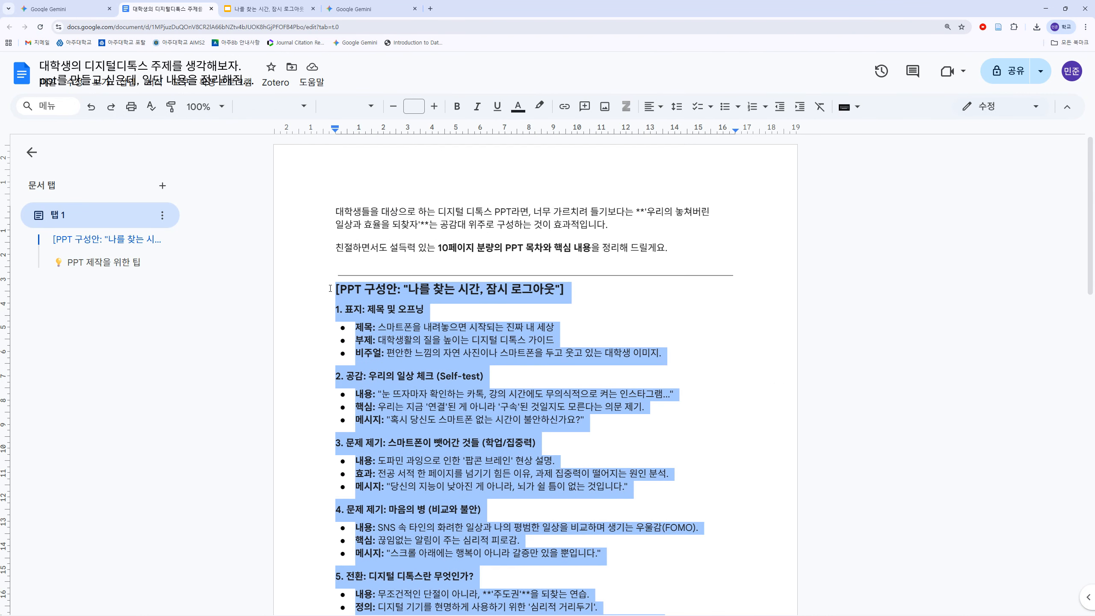
Step: Return to the Gemini chat, paste the copied text into the message box, and undo the paste
left_click(65, 8)
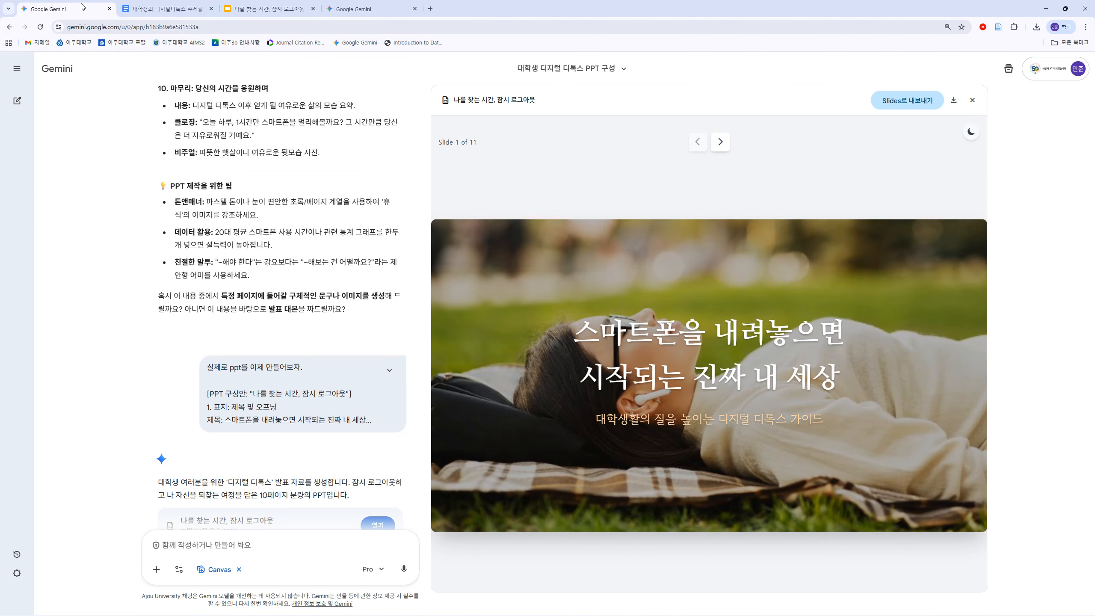
left_click(215, 547)
key("ctrl+v")
key("ctrl+z")
Step: Expand the earlier "실제로 ppt를 이제 만들어보자." message and read the outline included with it
left_click_drag(213, 370, 314, 374)
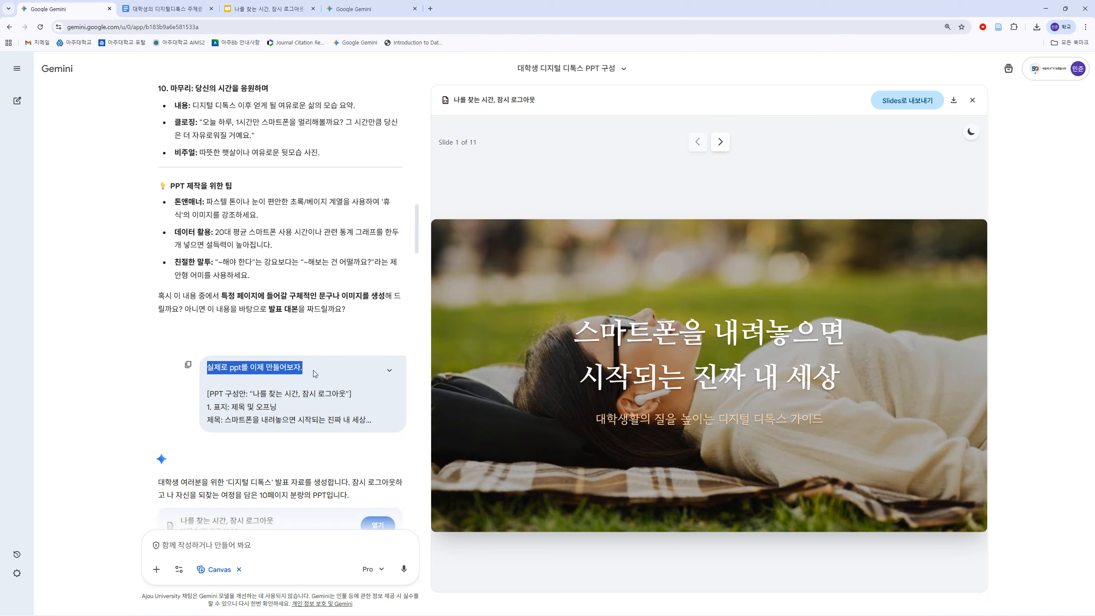
scroll(302, 328, "down", 3)
left_click(276, 272)
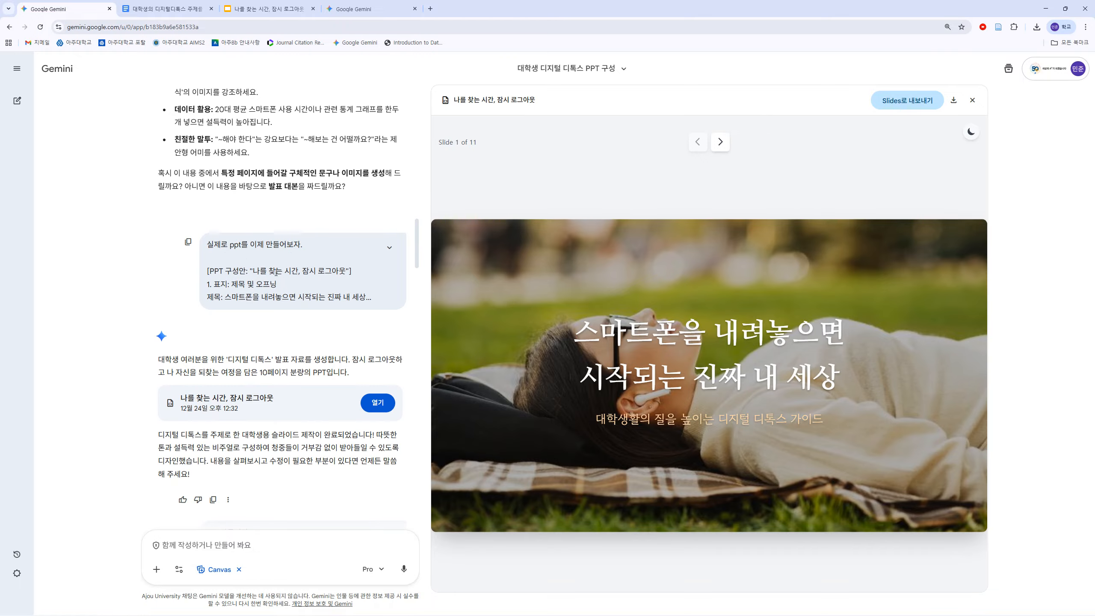
mouse_move(210, 271)
left_mouse_down()
mouse_move(354, 298)
mouse_move(229, 266)
mouse_move(214, 278)
left_mouse_up()
left_click(377, 301)
left_click(241, 270)
left_click(389, 248)
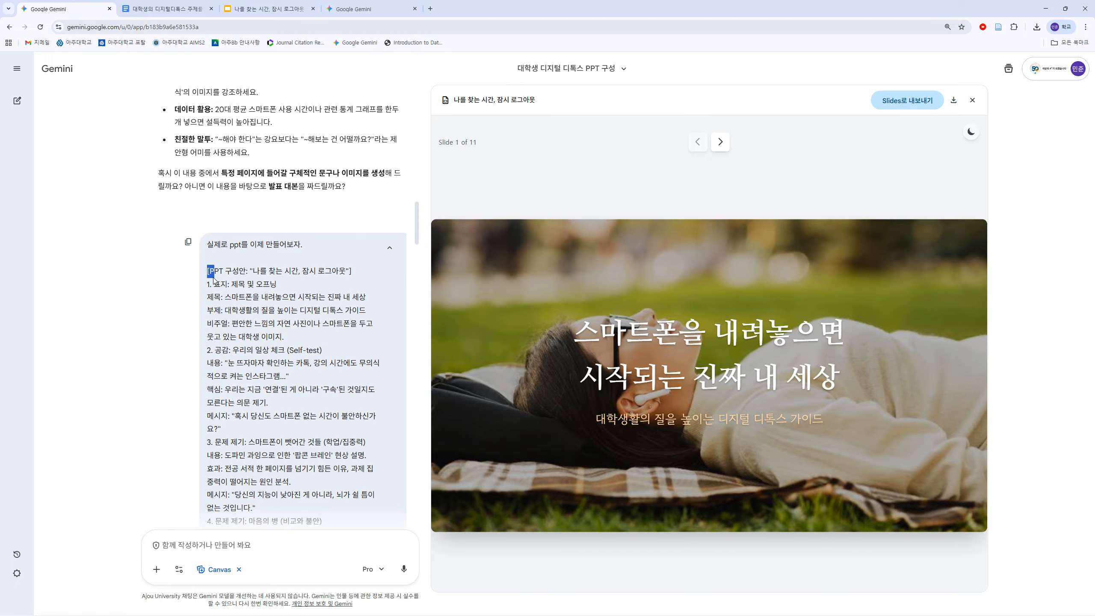
scroll(214, 280, "up", 8)
scroll(305, 299, "down", 10)
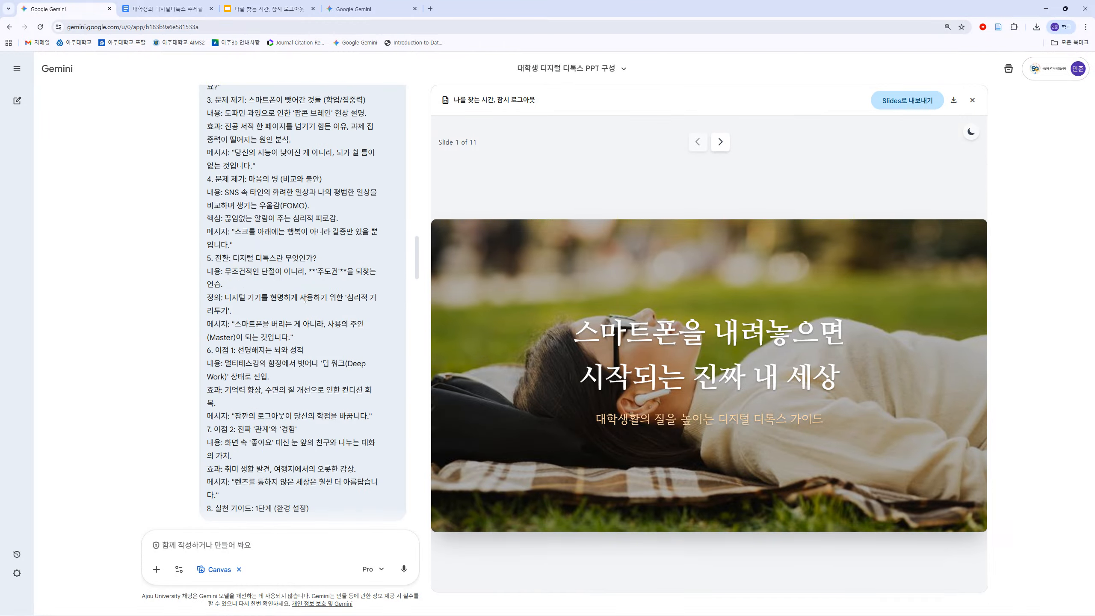
scroll(305, 299, "down", 4)
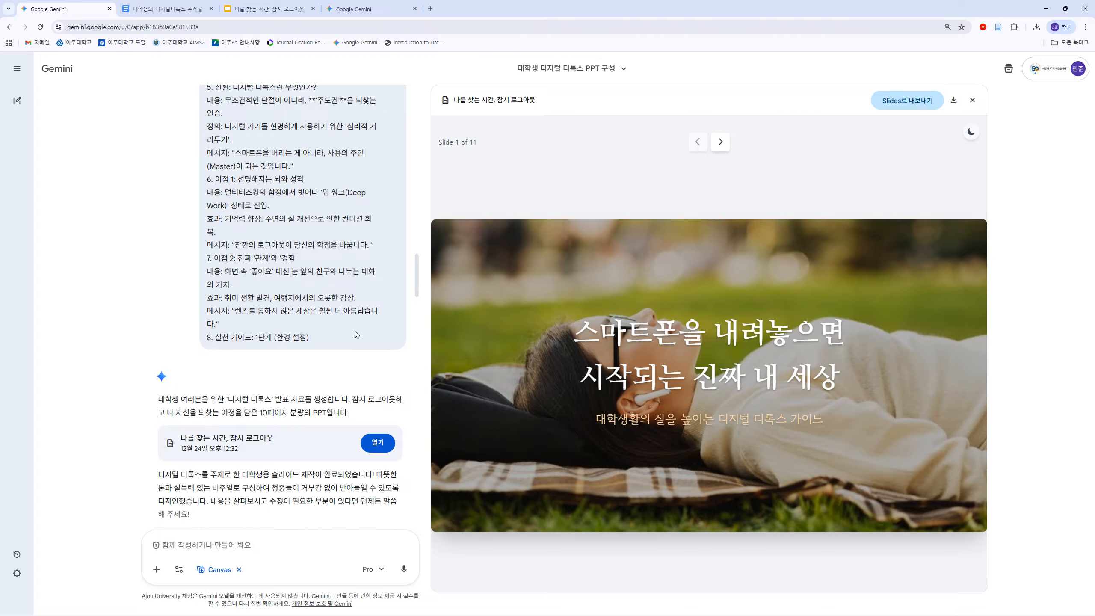
Step: Examine Gemini's reply to the PPT creation message, including its opening description of the generated presentation
scroll(354, 330, "down", 4)
triple_click(301, 228)
left_click(301, 228)
left_click_drag(164, 229, 274, 228)
left_click(318, 237)
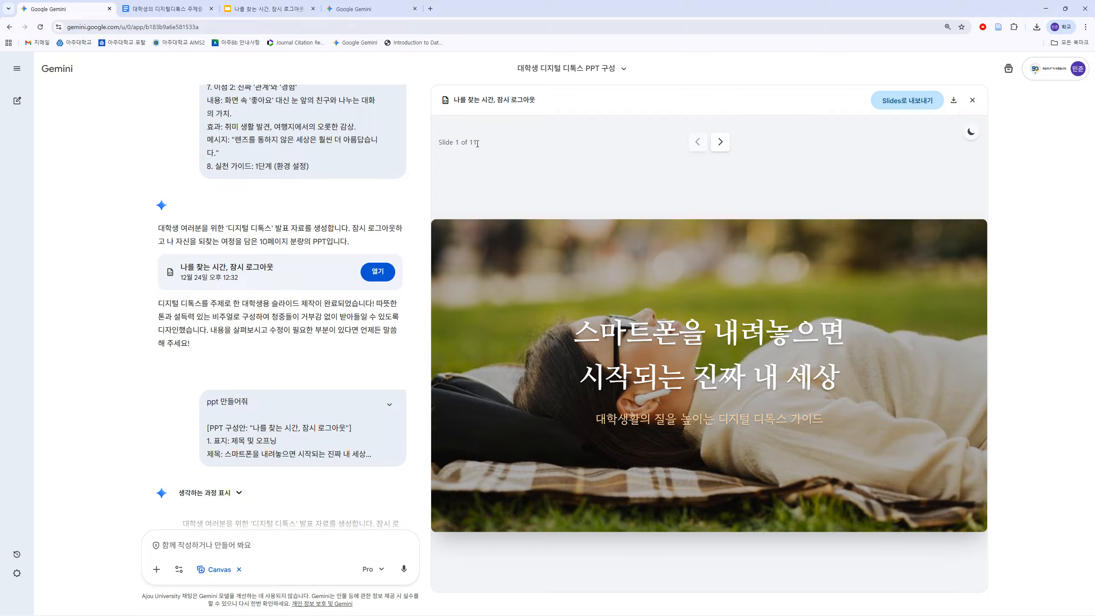
Step: Page through the generated presentation from the cover to the "디지털 디톡스란?" slide and compare it with the outline in the chat
left_click(721, 142)
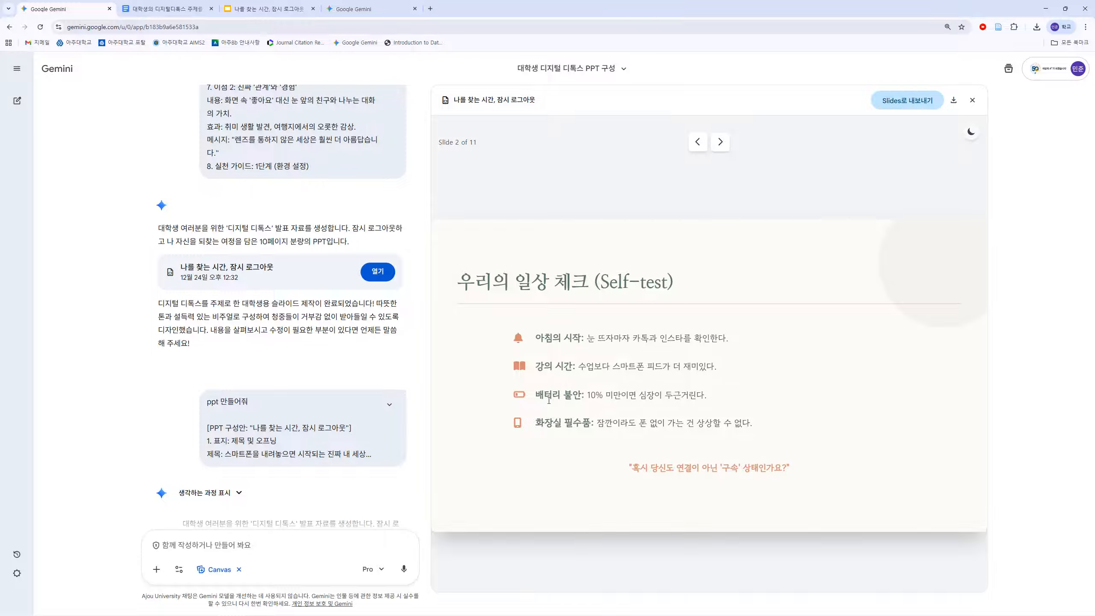
left_click(720, 145)
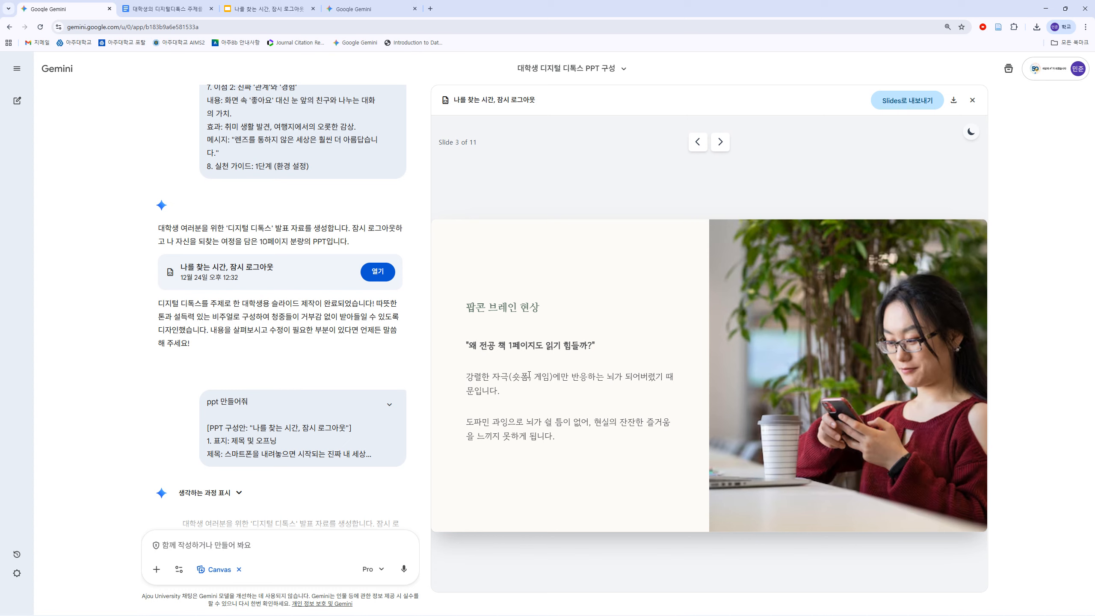
left_click(720, 141)
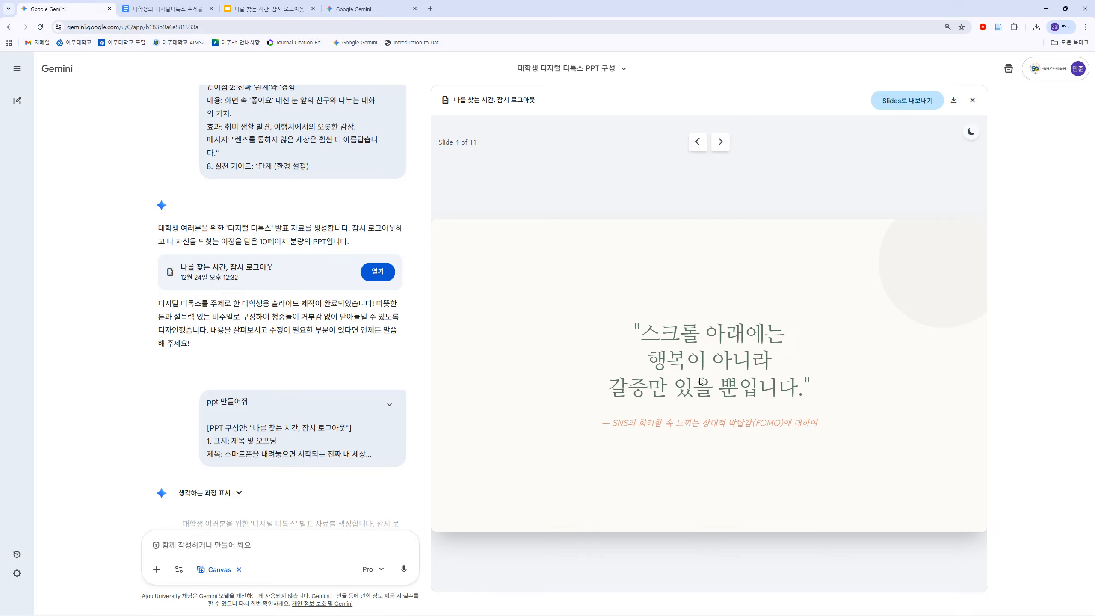
left_click(719, 143)
scroll(342, 208, "up", 12)
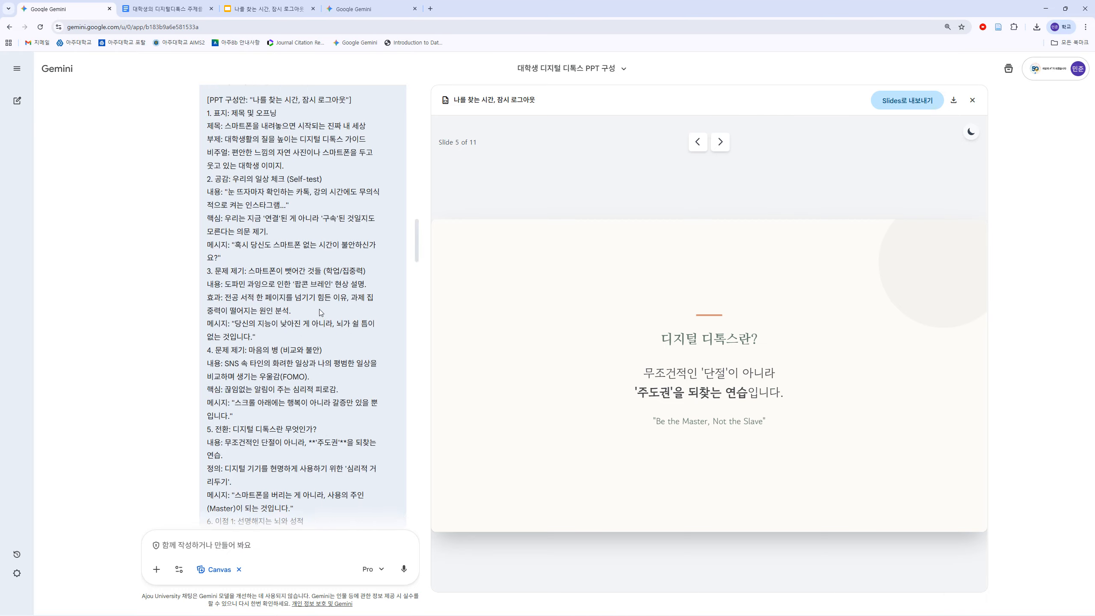
left_click_drag(208, 230, 188, 208)
scroll(259, 259, "up", 4)
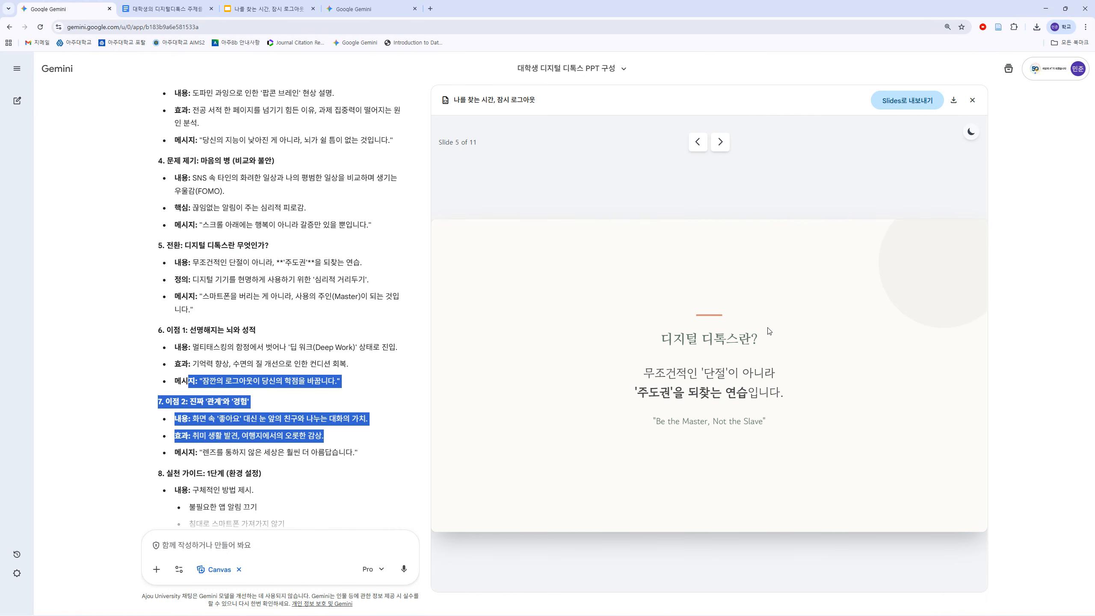
Step: Continue through the presentation to the "실천 가이드 2단계: 빈 시간 채우기" slide and look back at the outline in the chat
left_click(721, 143)
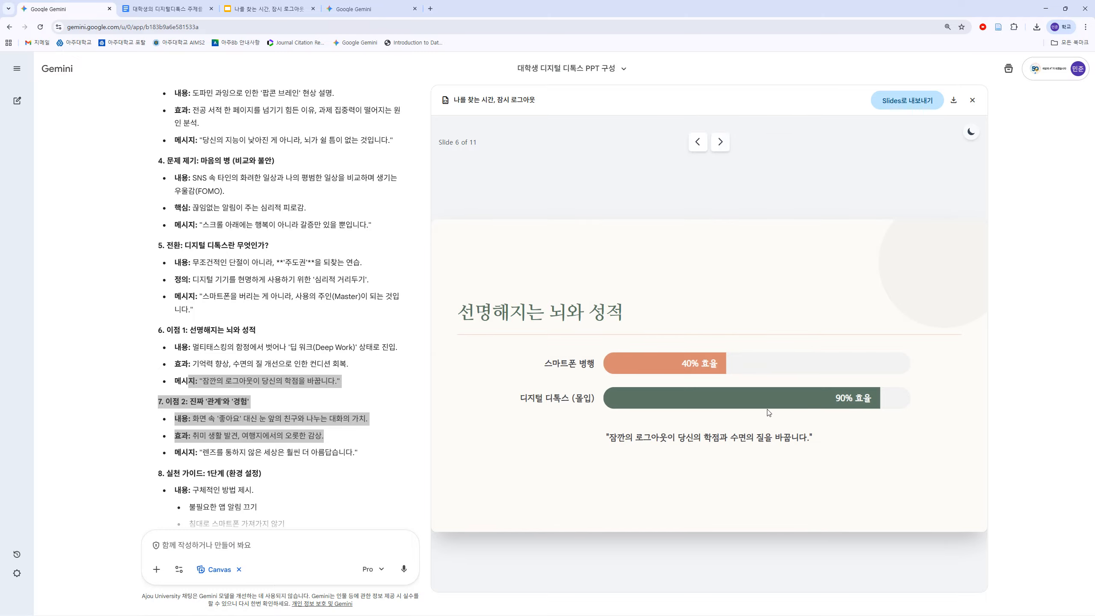
left_click(720, 142)
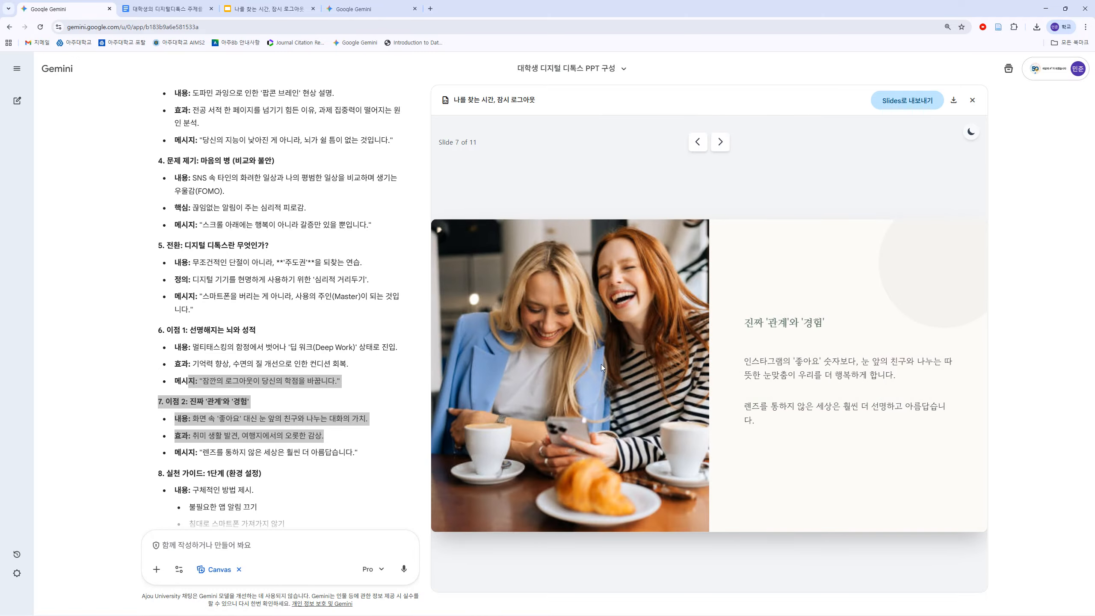
left_click(719, 142)
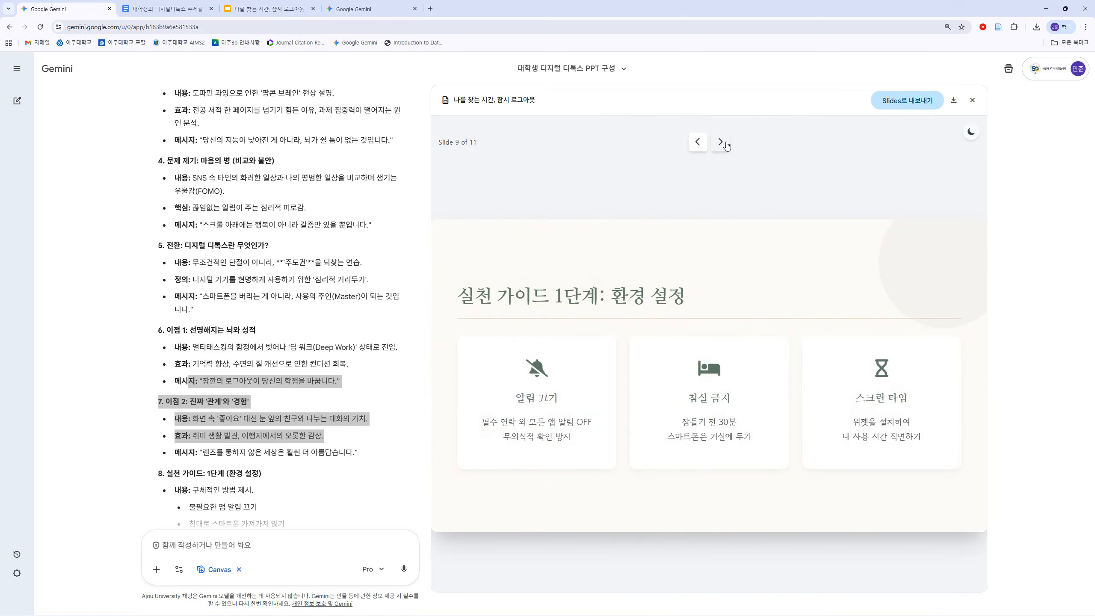
left_click(719, 142)
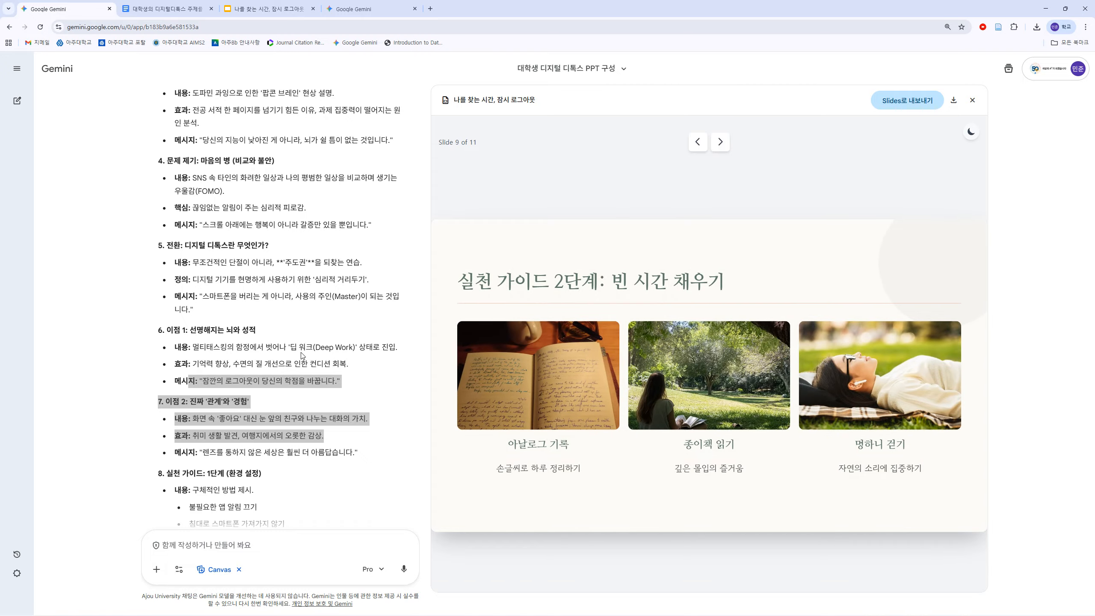
scroll(302, 355, "down", 15)
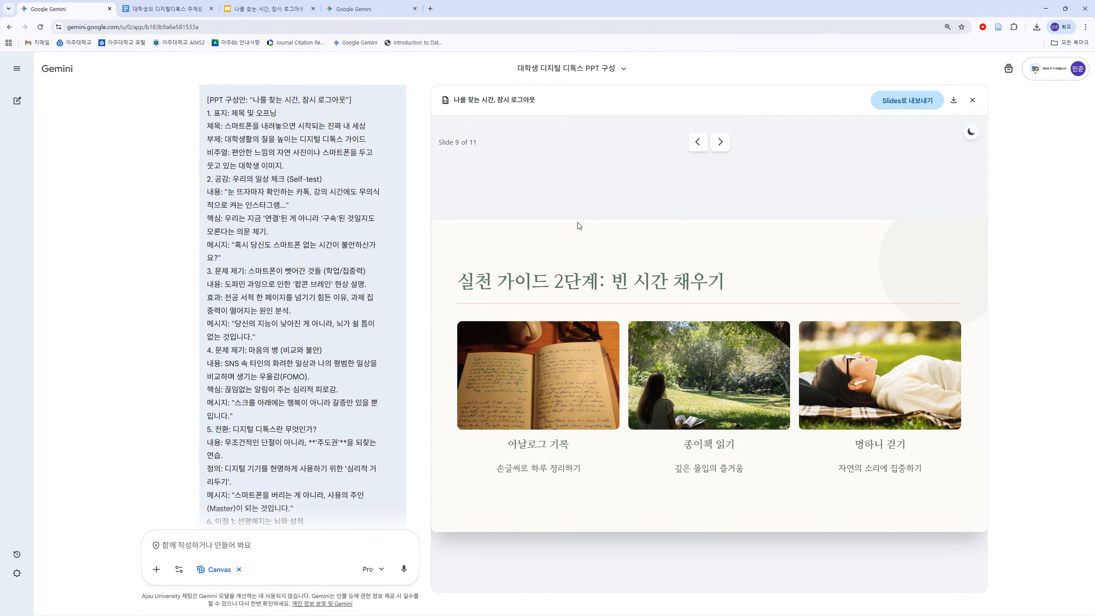
Step: Export the generated presentation to Google Slides and open the new slide file
left_click(914, 103)
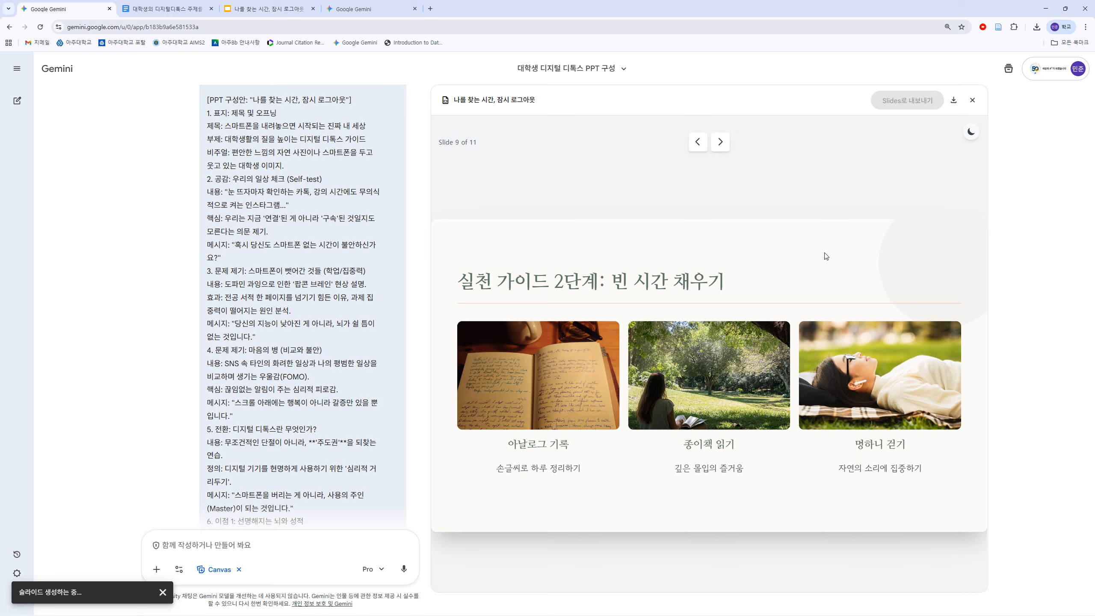
left_click(957, 99)
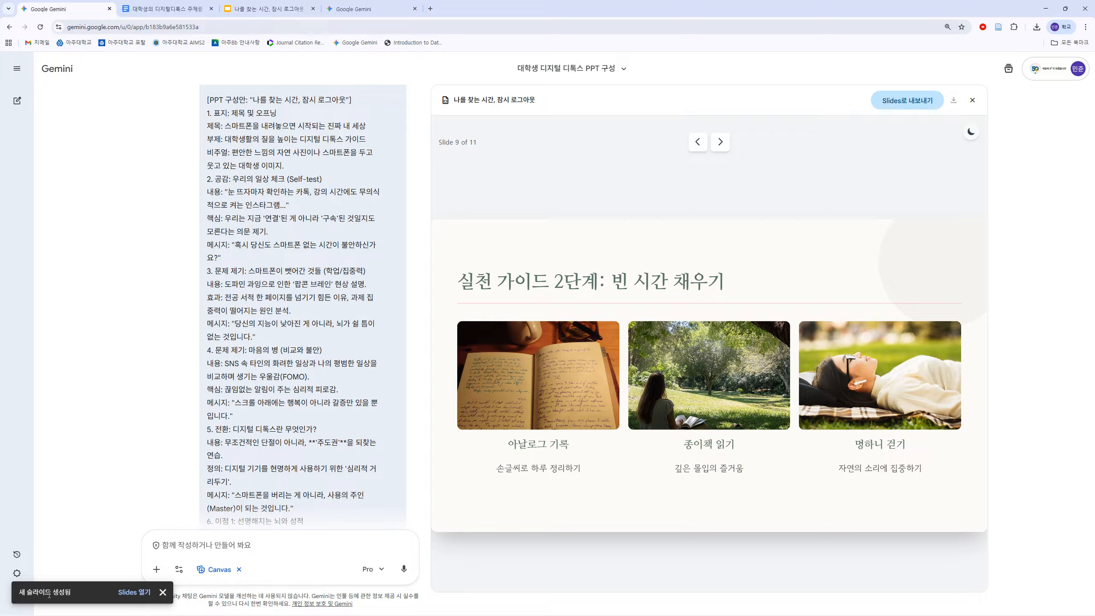
left_click(138, 595)
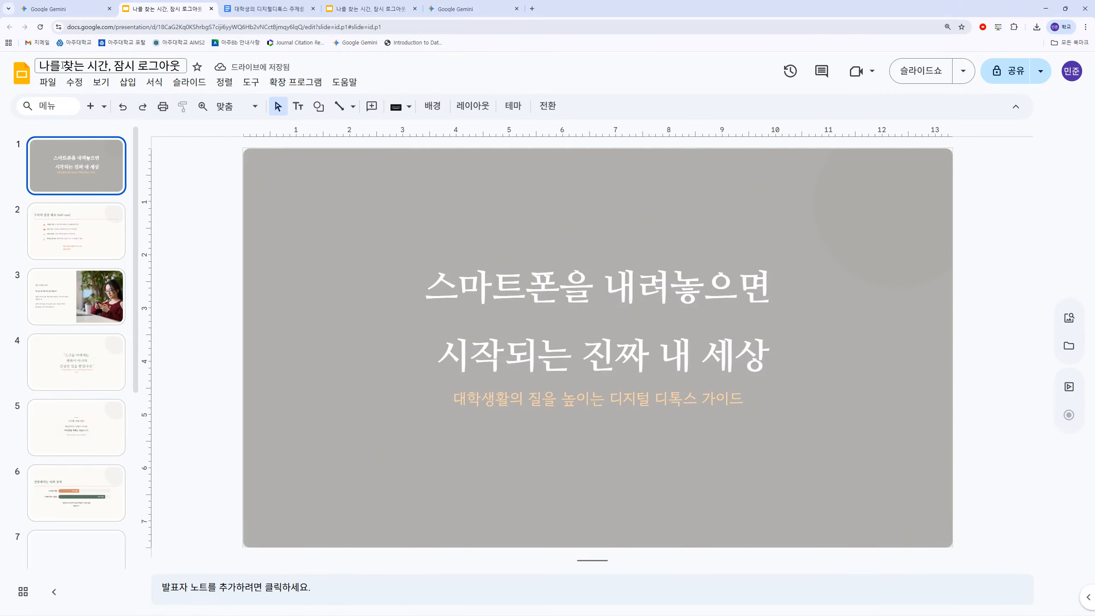
Step: Append a colon and "디지털 디톡스" to the end of the cover slide's title
left_click(504, 295)
triple_click(600, 296)
left_click(560, 300)
left_click(617, 359)
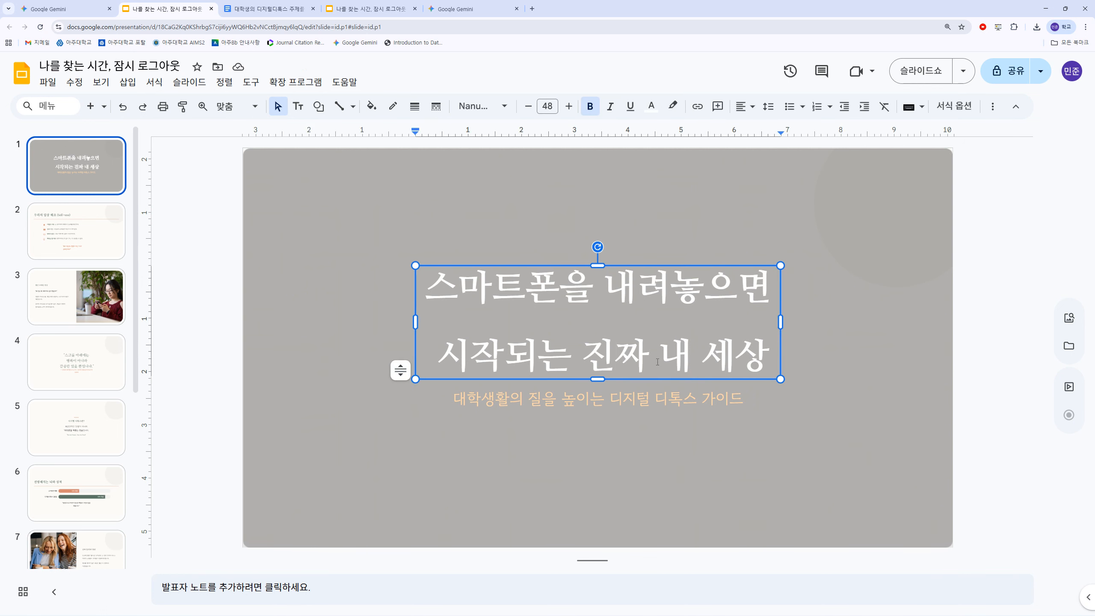
type(":")
key("Return")
type("디지털 ")
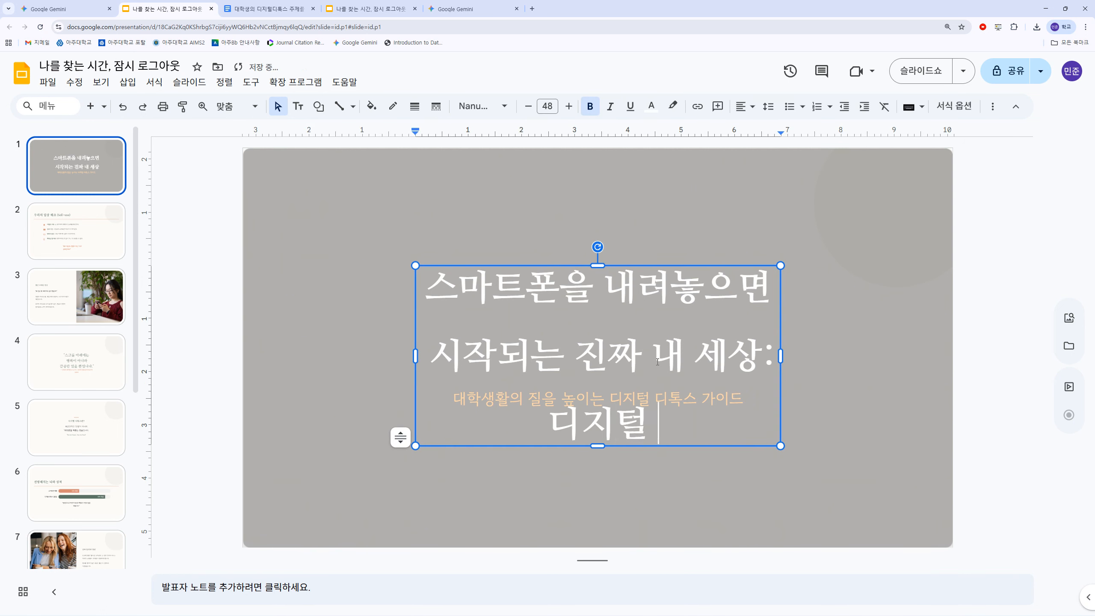
type("디톡스")
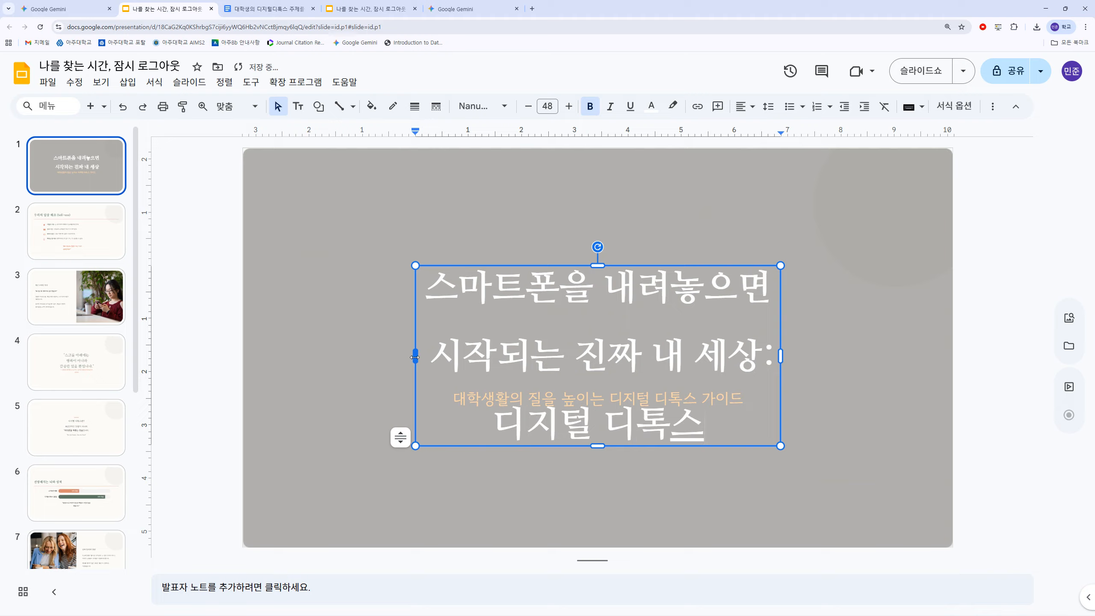
Step: Widen the cover title's text box on both sides, move it above the subtitle and delete the duplicated "스" from its text
left_click_drag(416, 356, 319, 356)
left_click_drag(787, 359, 859, 357)
left_click(692, 349)
key("ctrl+z")
left_click(703, 361)
left_click_drag(782, 357, 879, 357)
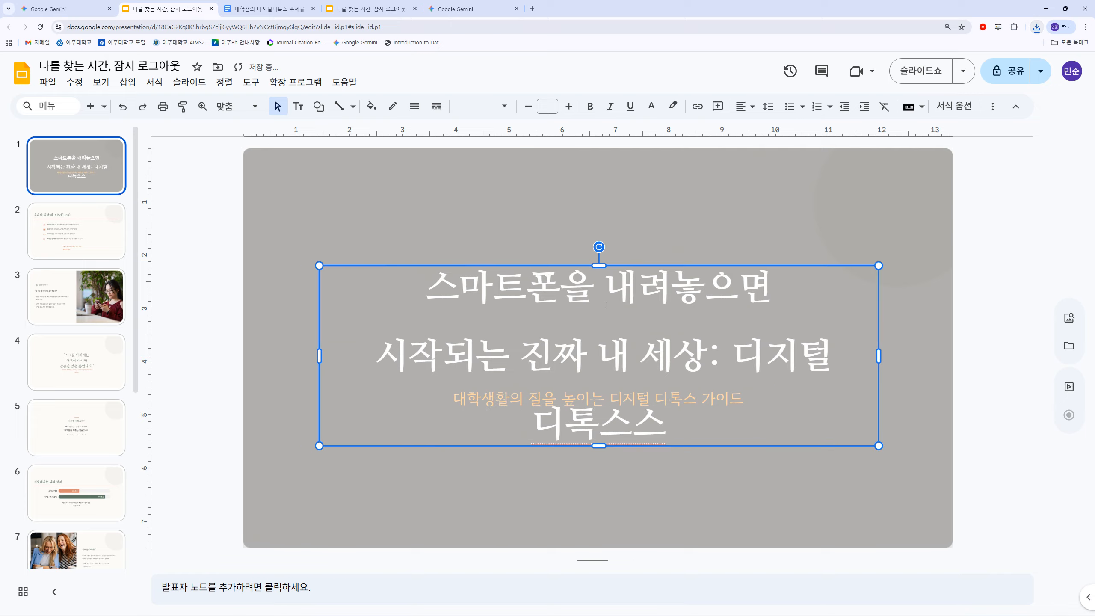
left_click_drag(622, 261, 621, 194)
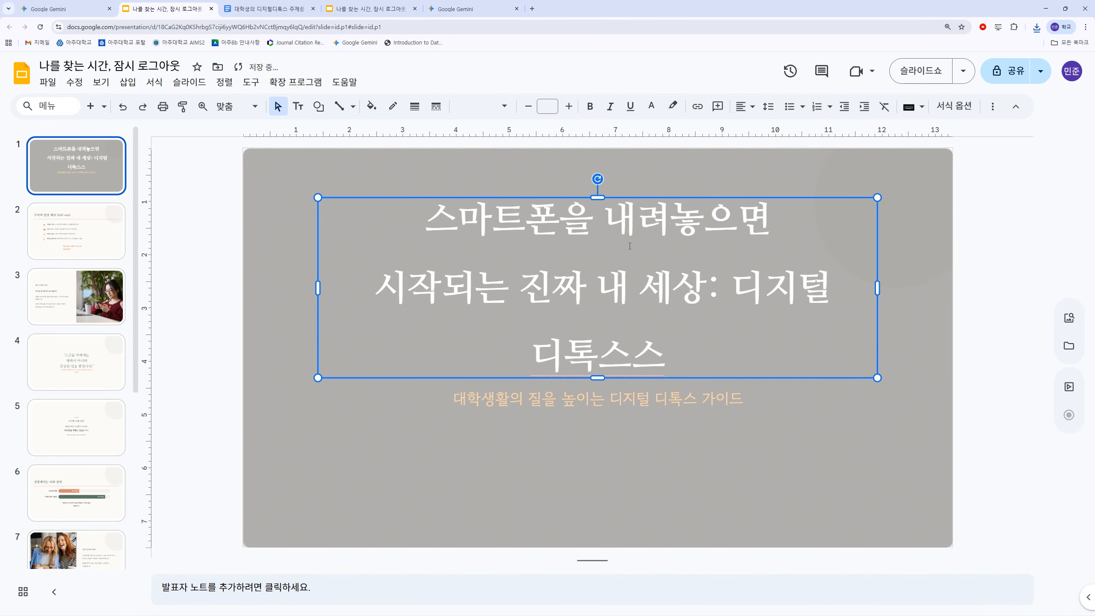
left_click(609, 368)
key("Delete")
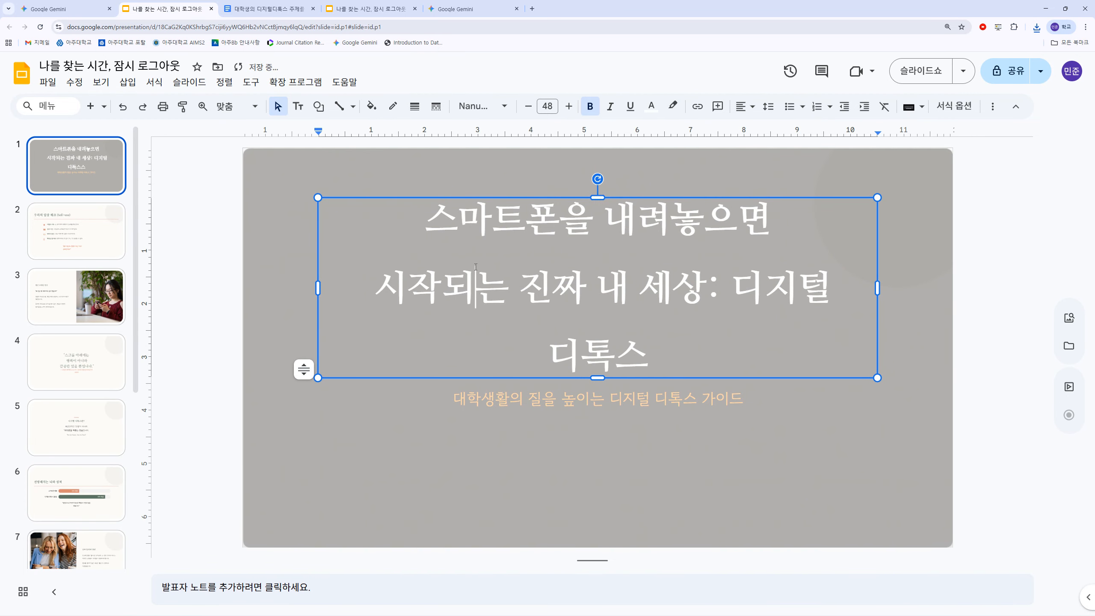
Step: Reduce the cover title's font size so it fits on two lines, and lower the text box to just above the subtitle
key("ctrl+a")
left_click(529, 106)
left_click(529, 106)
left_click(533, 107)
left_click_drag(642, 304, 638, 363)
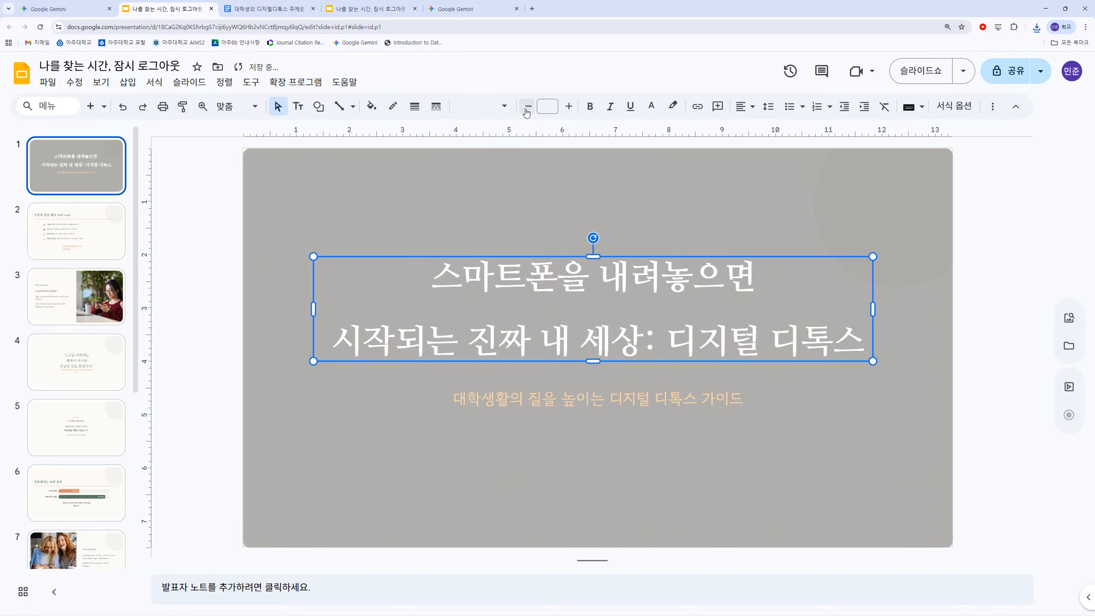
Step: Change the cover title's font to Times New Roman and deselect the title
left_click(510, 108)
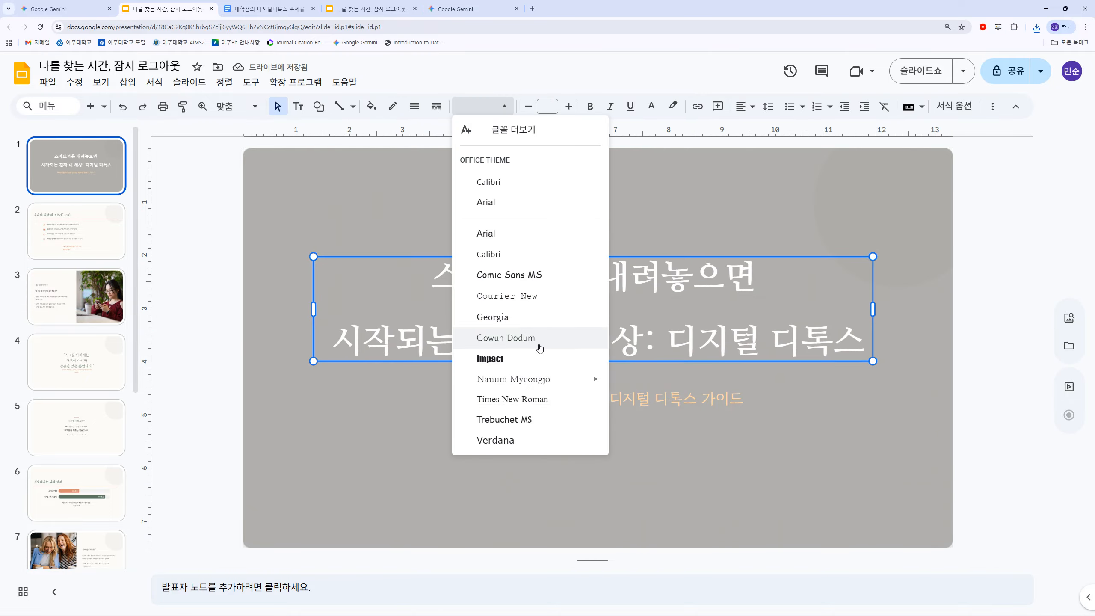
left_click(527, 401)
left_click(398, 448)
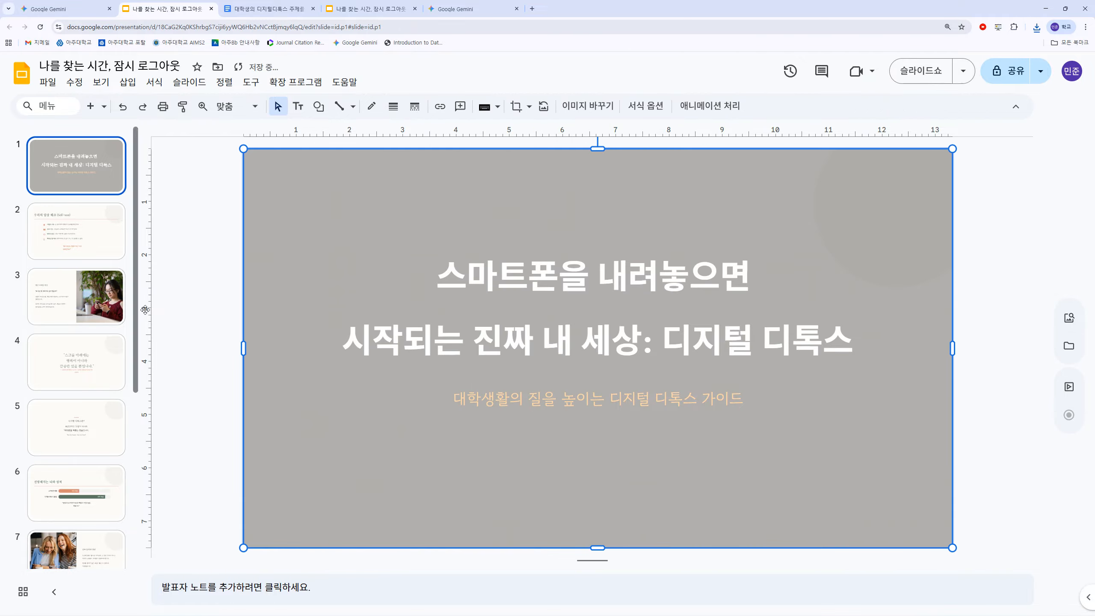
Step: Open the "우리의 일상 체크 (Self-test)" slide and check that each of its four text lines can be edited
left_click(56, 237)
left_click(61, 307)
left_click(75, 221)
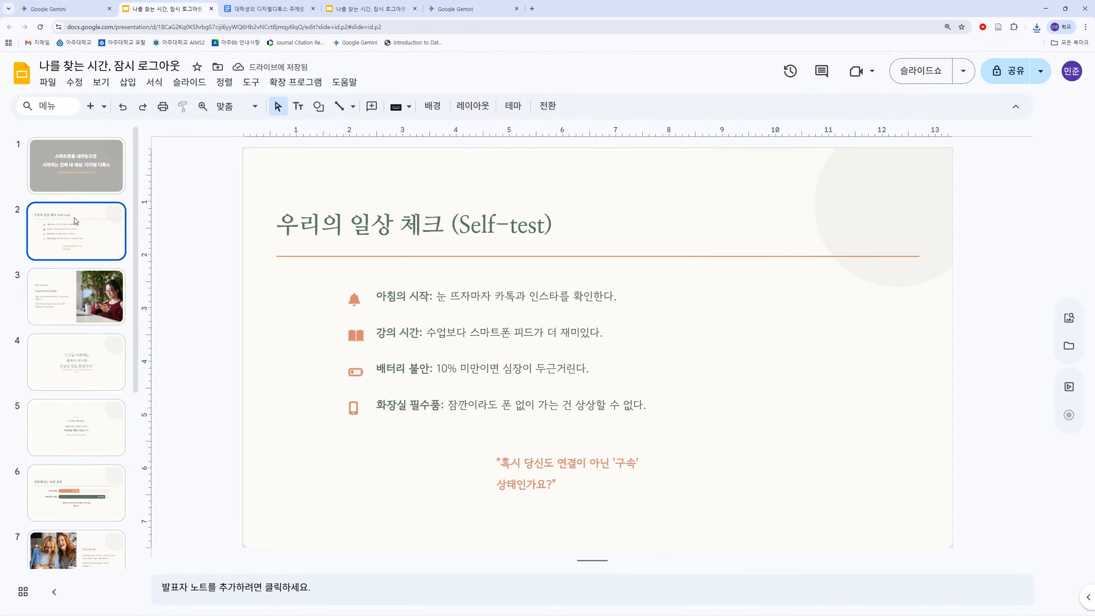
left_click(438, 302)
left_click(498, 335)
left_click(516, 372)
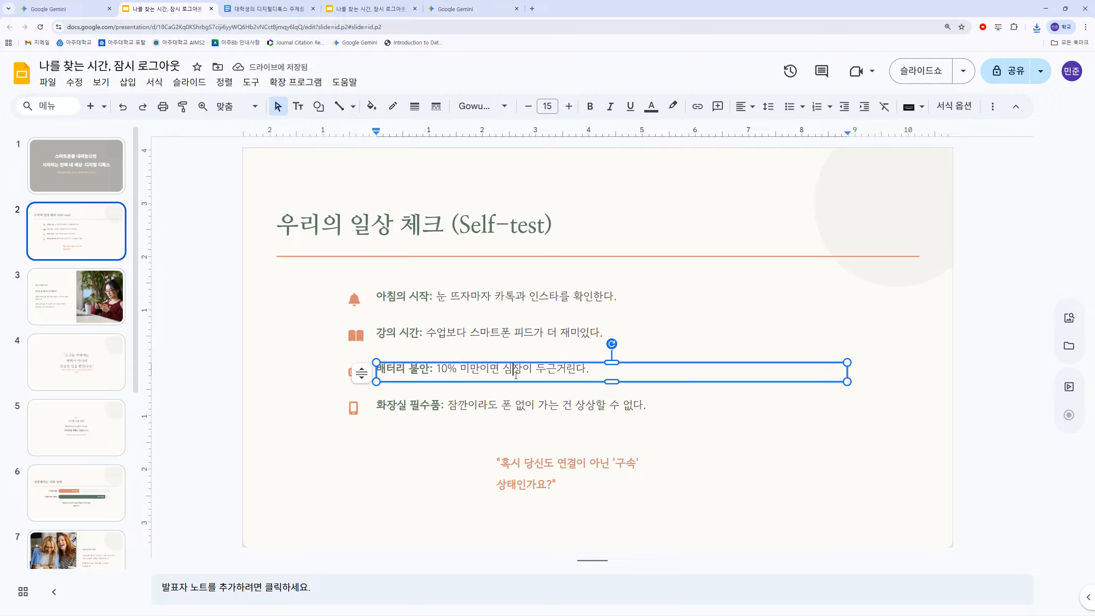
left_click(558, 407)
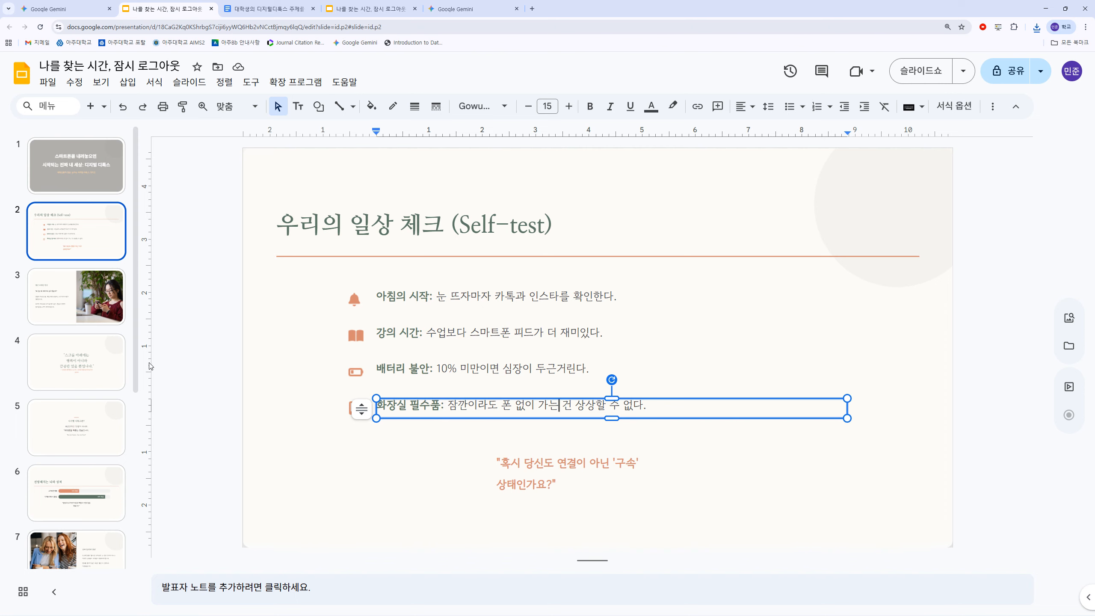
Step: On the "팝콘 브레인 현상" slide, select the photo and search the stock images for "팝콘 브레인"
left_click(99, 312)
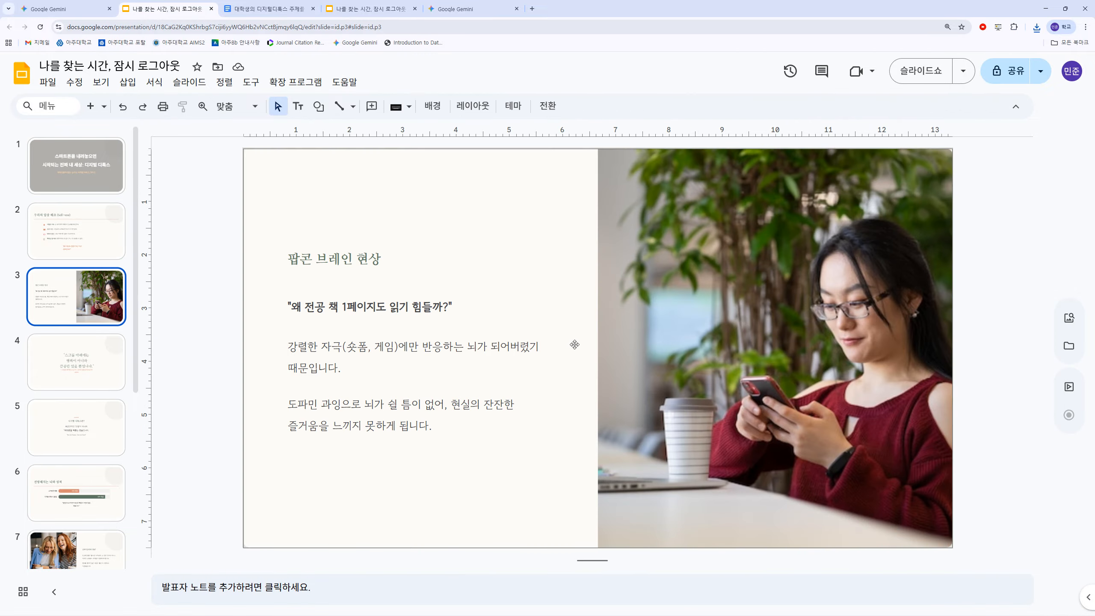
left_click(733, 320)
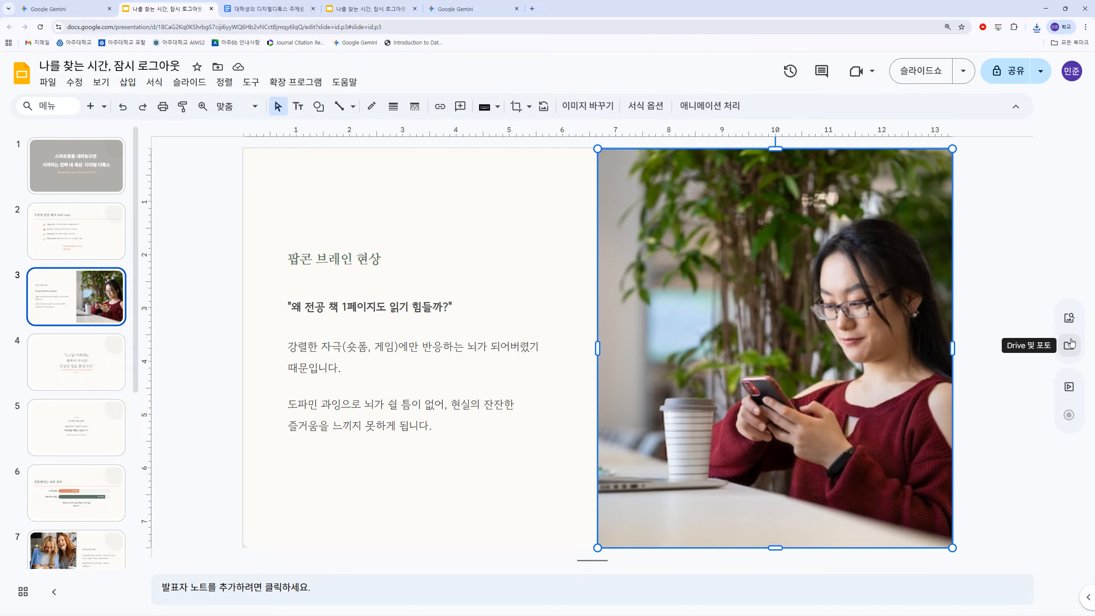
left_click(1071, 321)
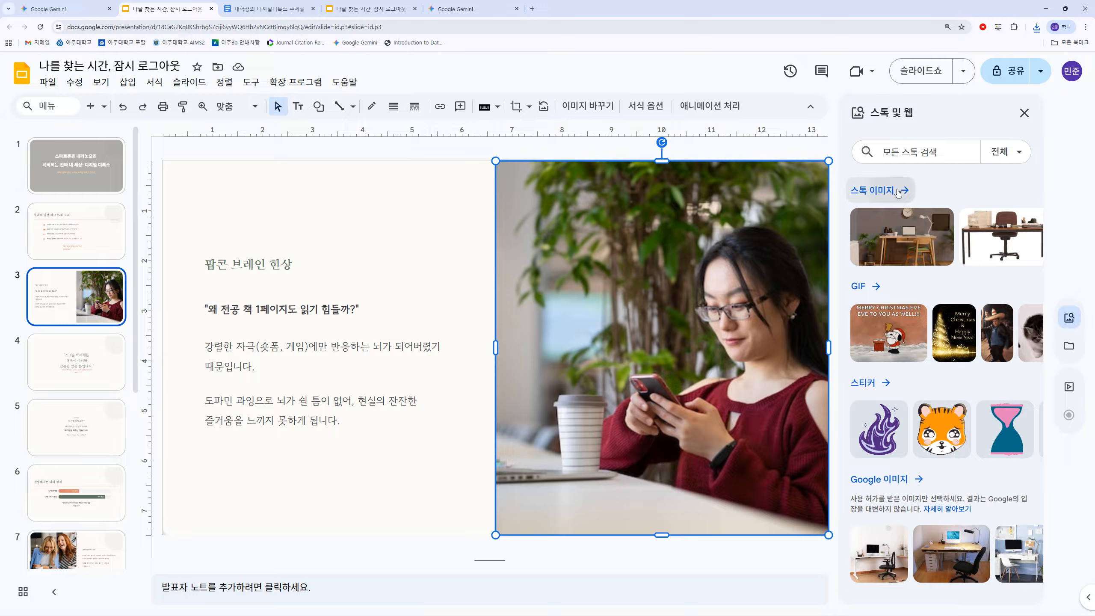
left_click(892, 196)
scroll(971, 358, "down", 7)
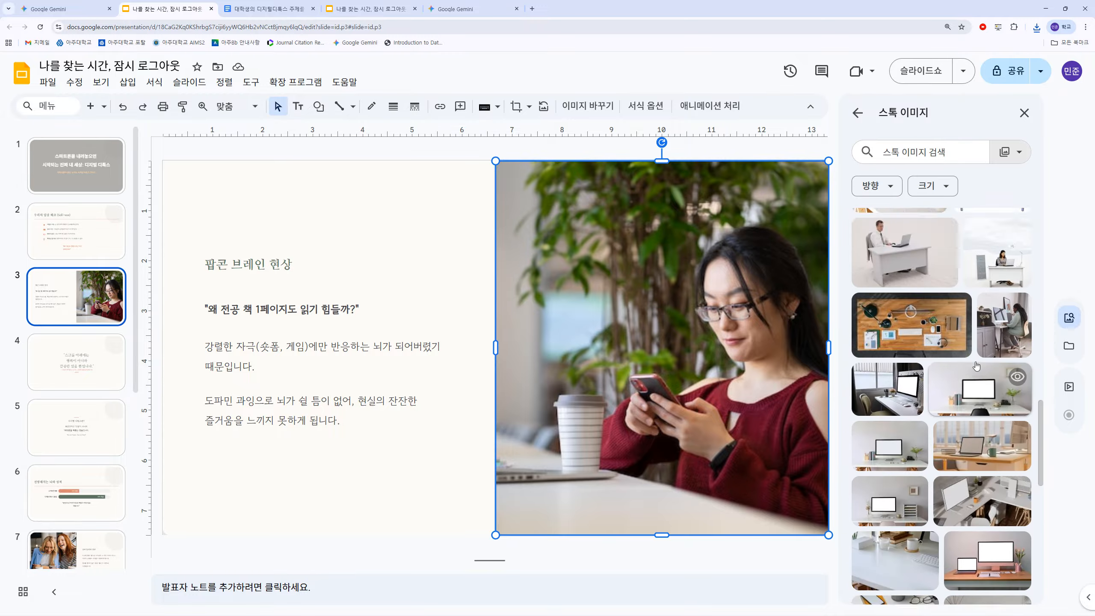
scroll(971, 370, "up", 7)
left_click(947, 159)
type("팝콘 브레인")
key("Return")
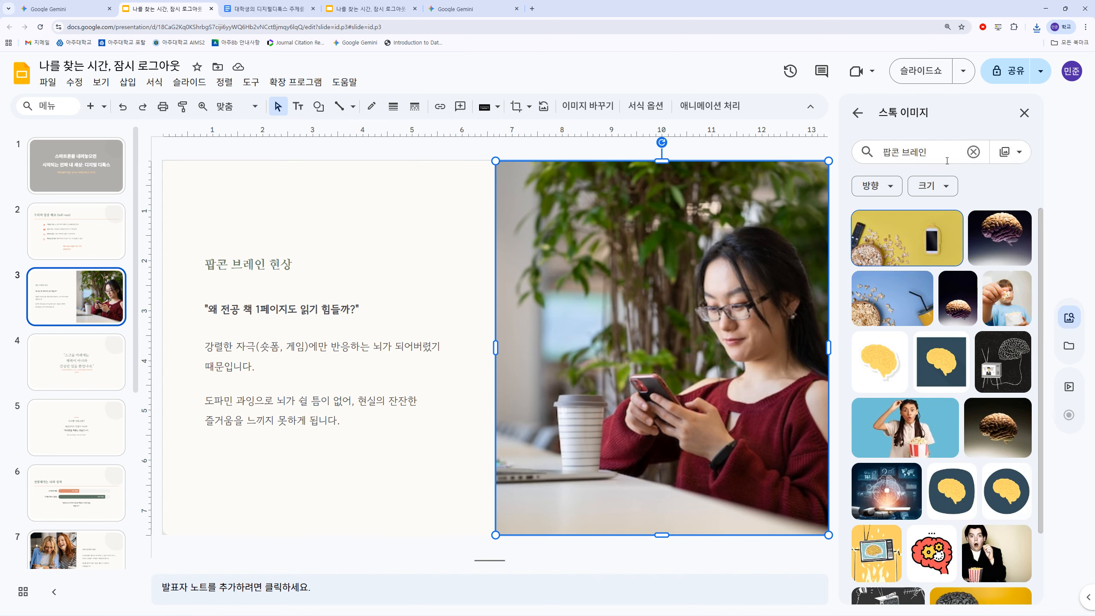
Step: Replace the photo of the woman with the stock picture of a brain on a dark background, placed beside the text
left_click(1000, 238)
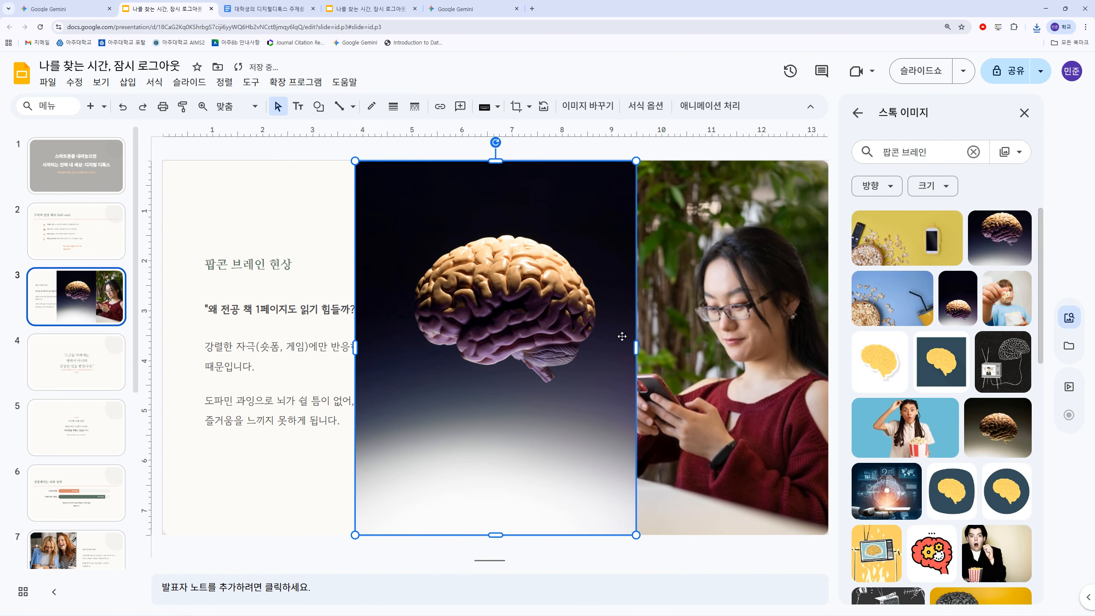
left_click_drag(622, 337, 773, 335)
left_click(502, 282)
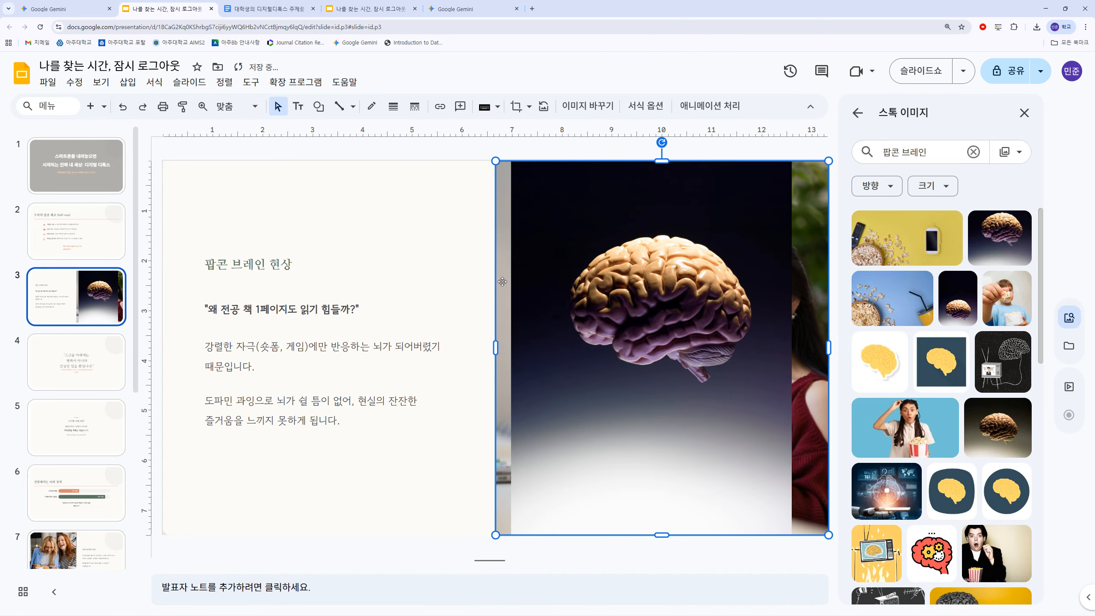
key("Delete")
left_click_drag(709, 315, 714, 316)
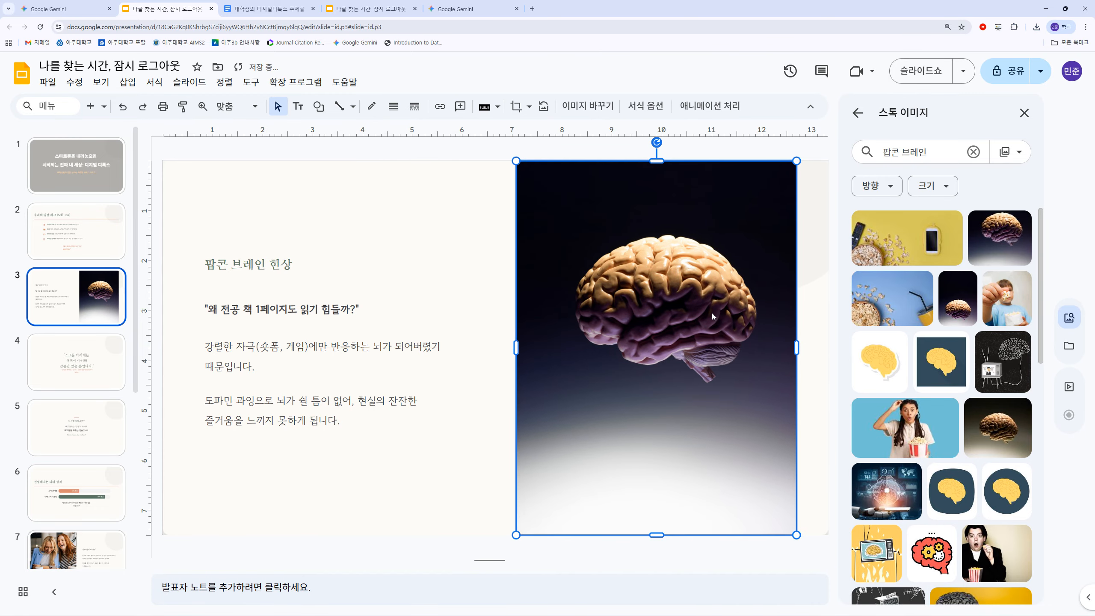
Step: Try two other stock pictures, the person eating popcorn and the popcorn on a blue background, and delete each again
left_click(1007, 305)
key("Delete")
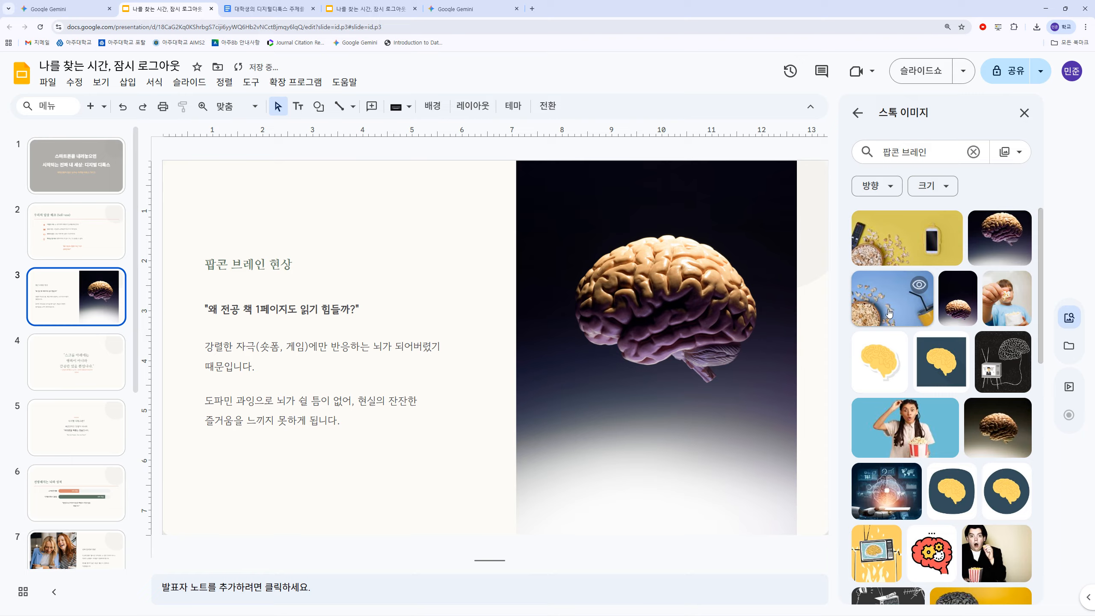
left_click(889, 312)
key("Delete")
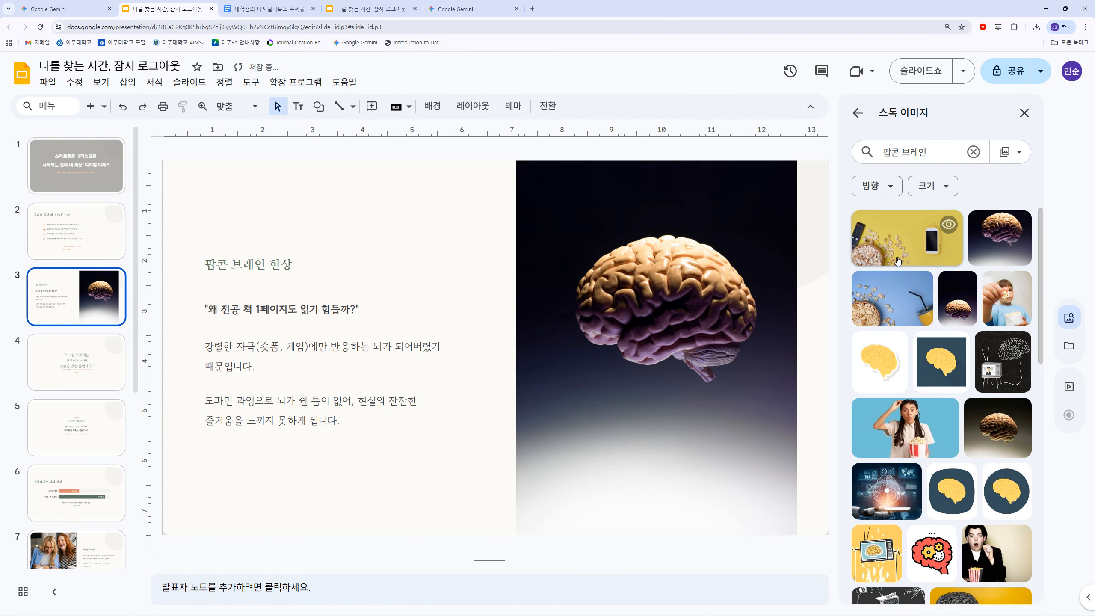
Step: Leave the stock image results and check whether the bar chart on slide 6 and the photo on slide 7 can be selected
left_click(859, 113)
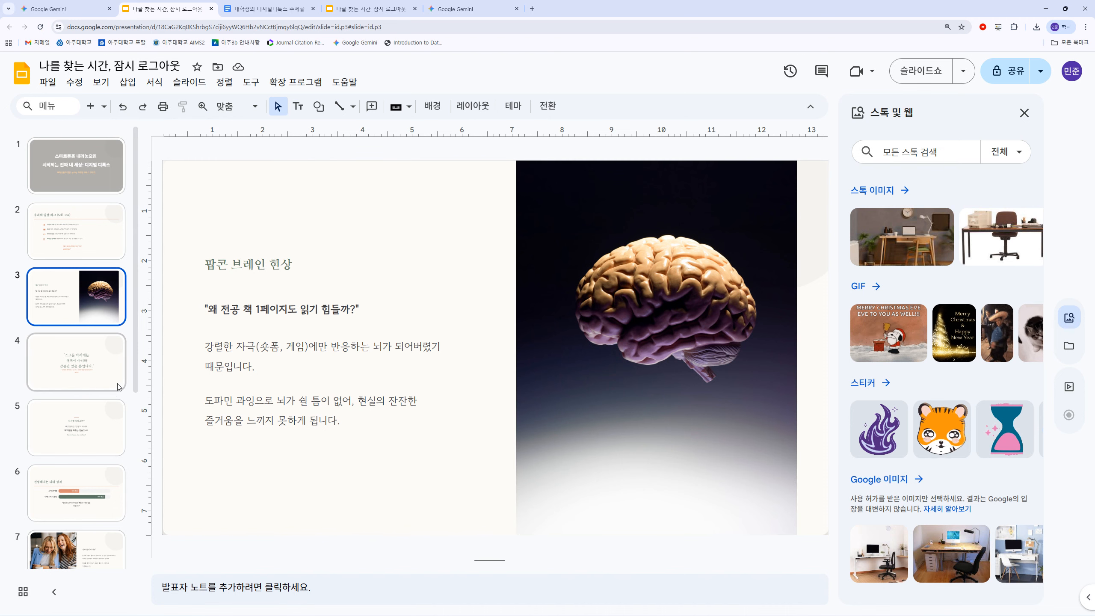
left_click(82, 427)
scroll(86, 410, "down", 3)
left_click(89, 334)
left_click(406, 357)
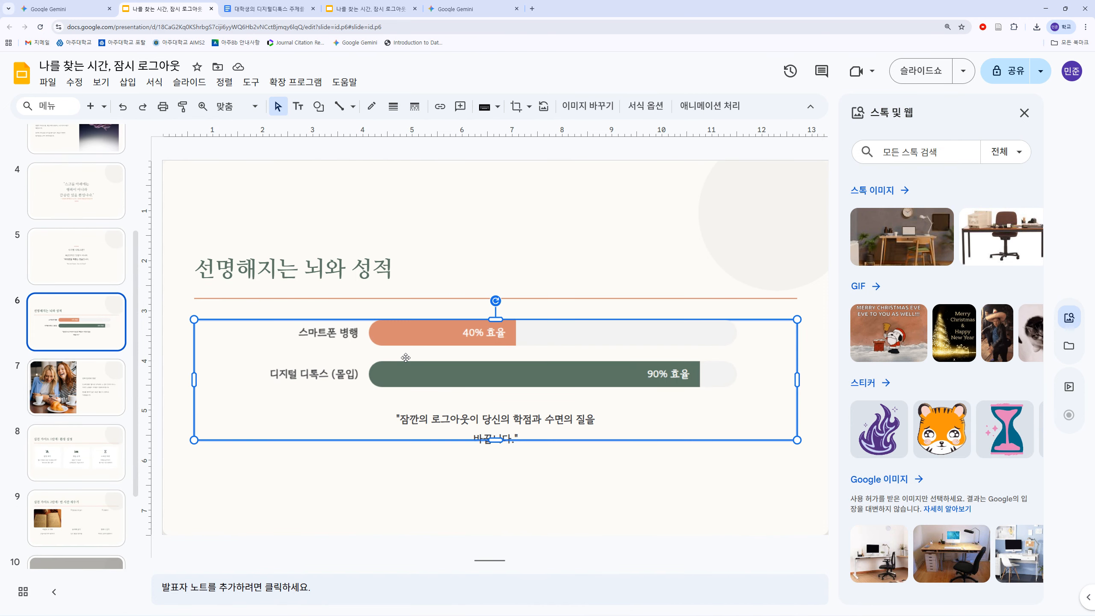
left_click(97, 383)
left_click(418, 347)
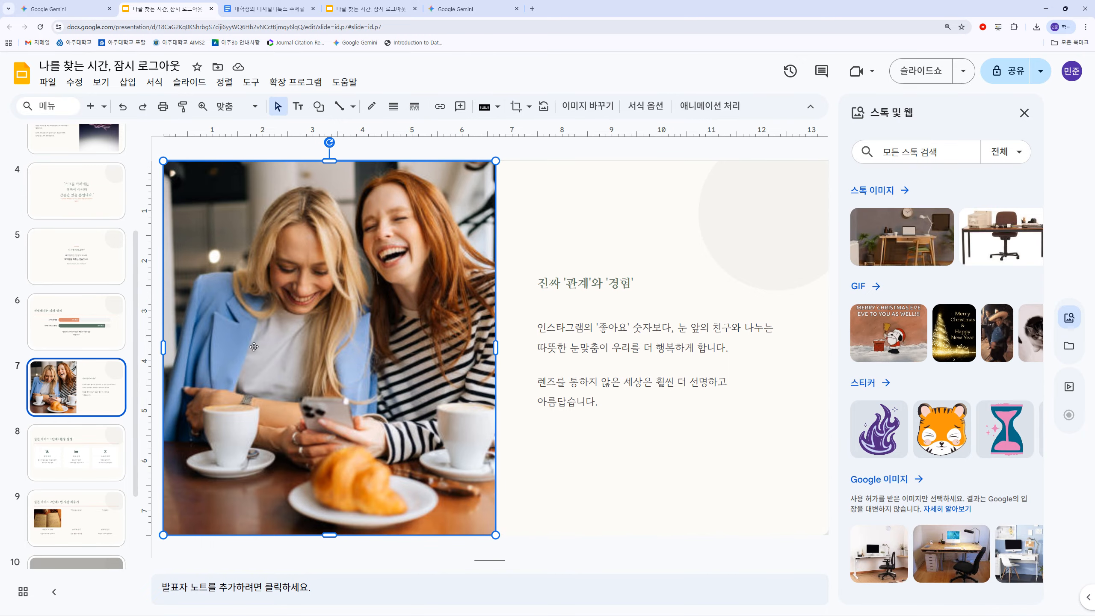
Step: Switch to the "PPT 제작: 디지털 디톡스 가이드" Gemini chat and look through the first slides of its Canvas presentation
left_click_drag(451, 9, 347, 8)
key("ctrl+1")
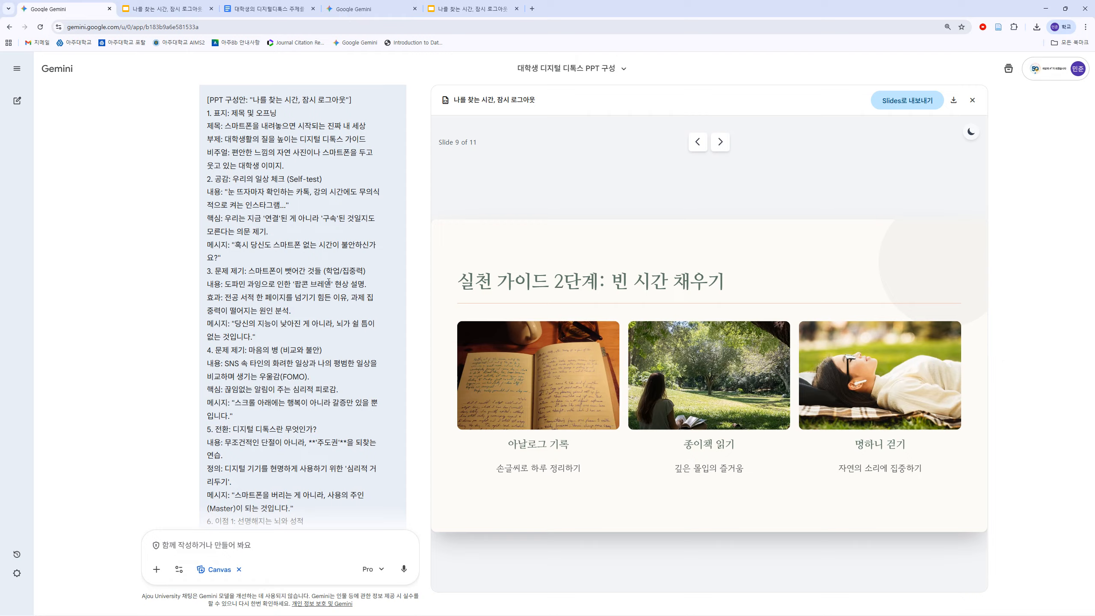
scroll(337, 308, "up", 5)
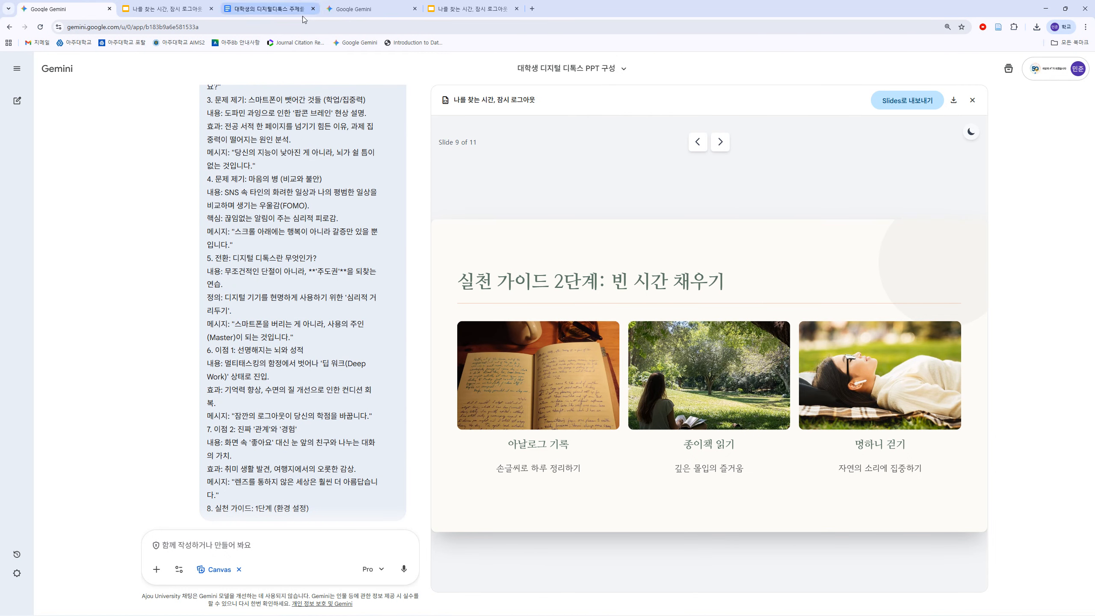
left_click(367, 6)
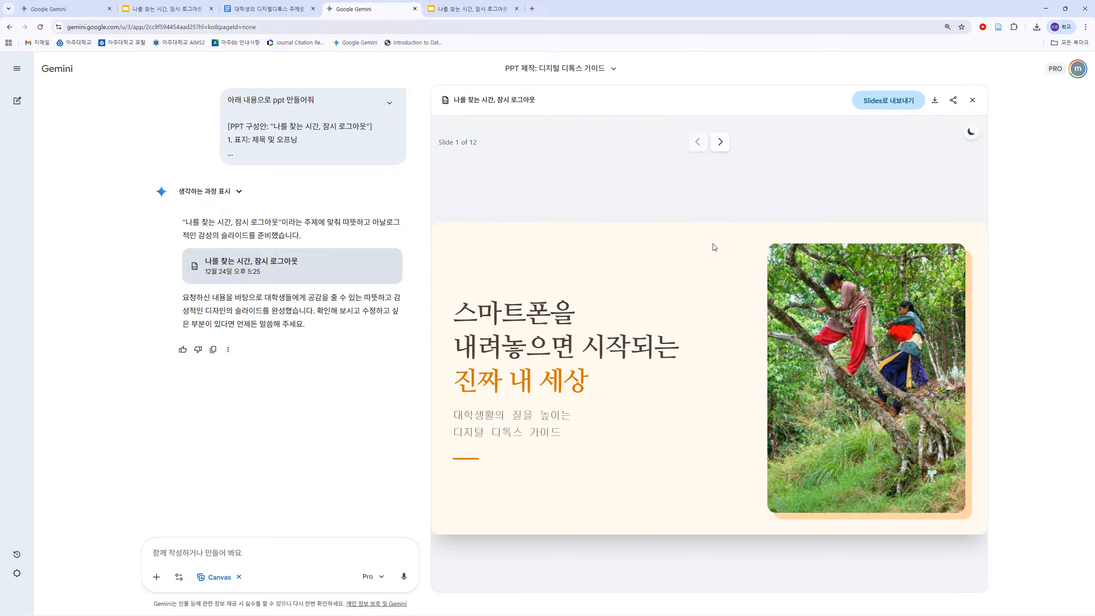
left_click(720, 142)
left_click(720, 142)
left_click(720, 142)
left_click(701, 145)
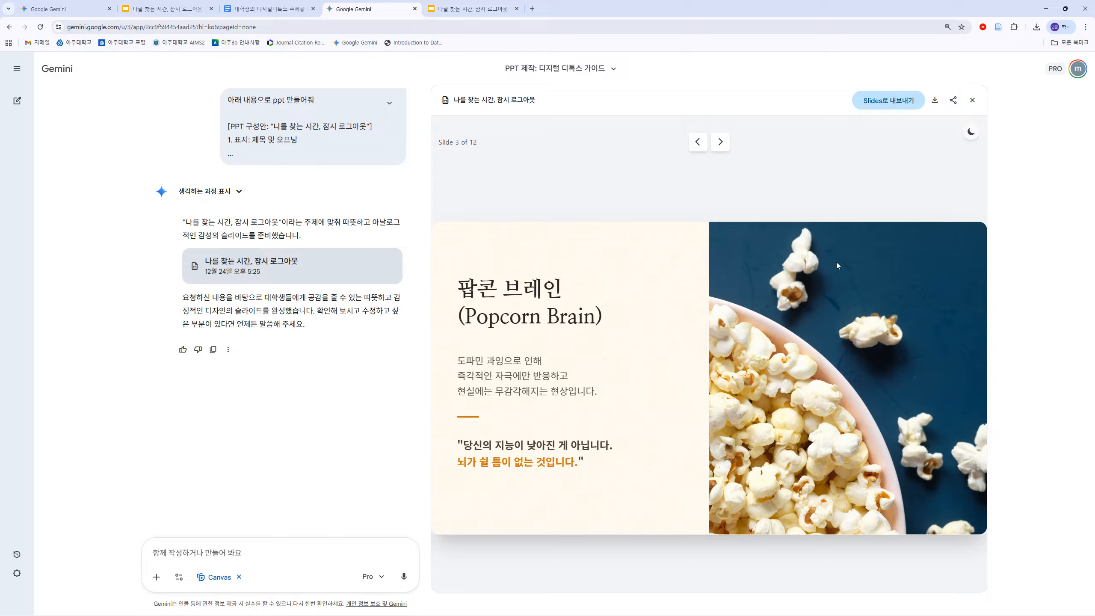
left_click(698, 142)
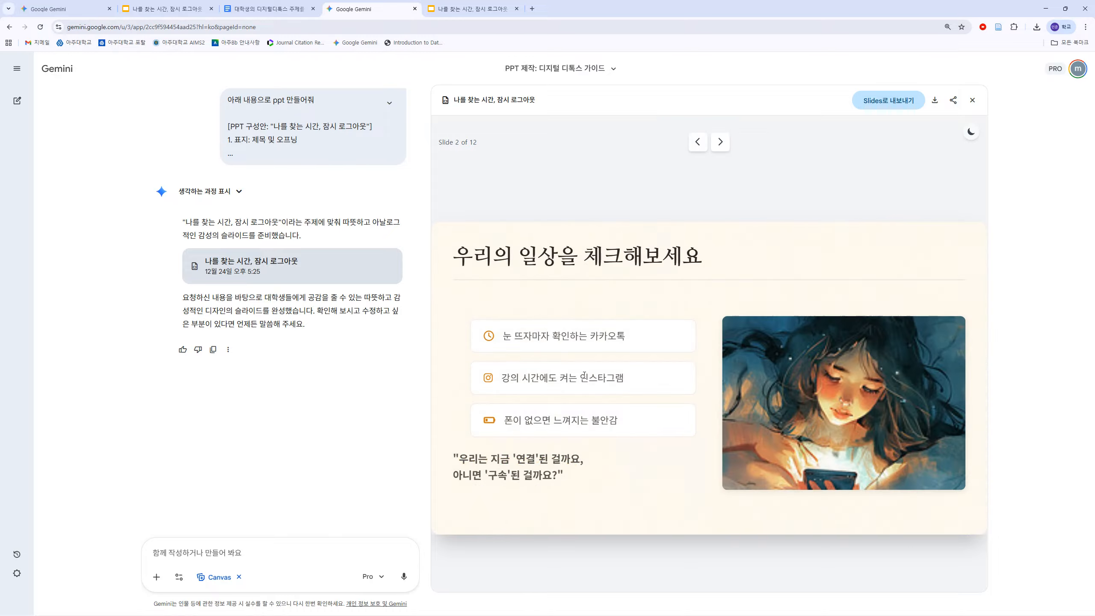
Step: Export this Canvas presentation to Google Slides, close the previously exported duplicate deck, and open the new one
left_click(888, 101)
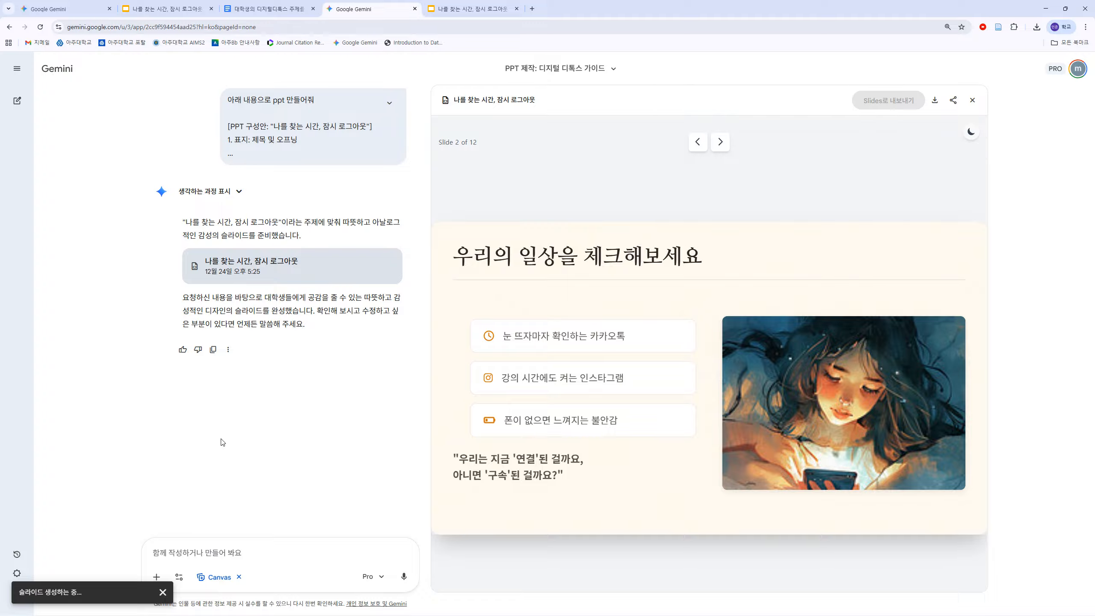
left_click(470, 8)
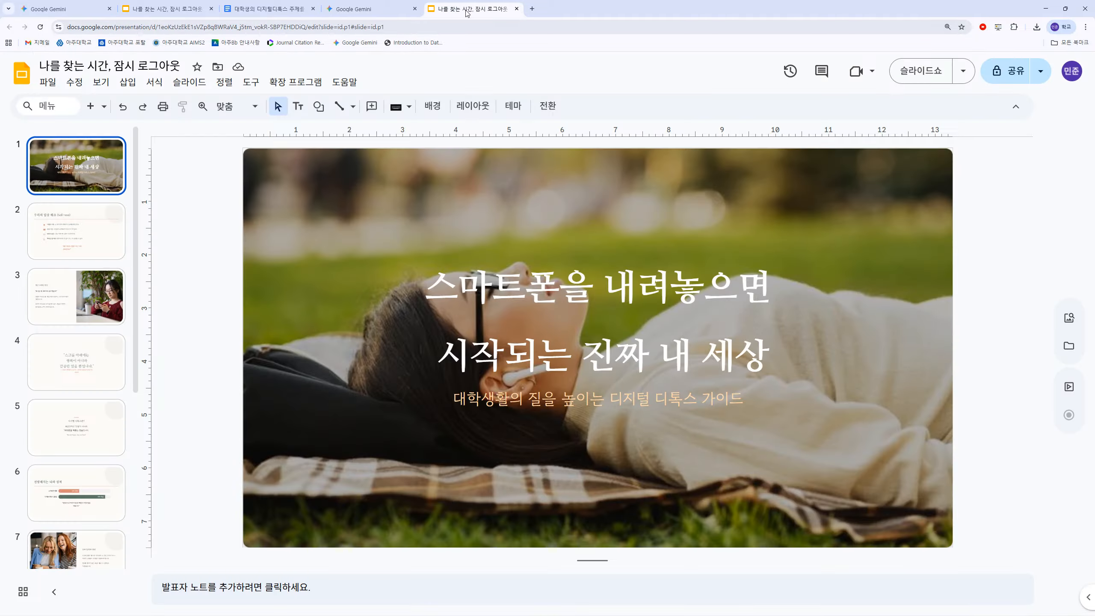
left_click(517, 9)
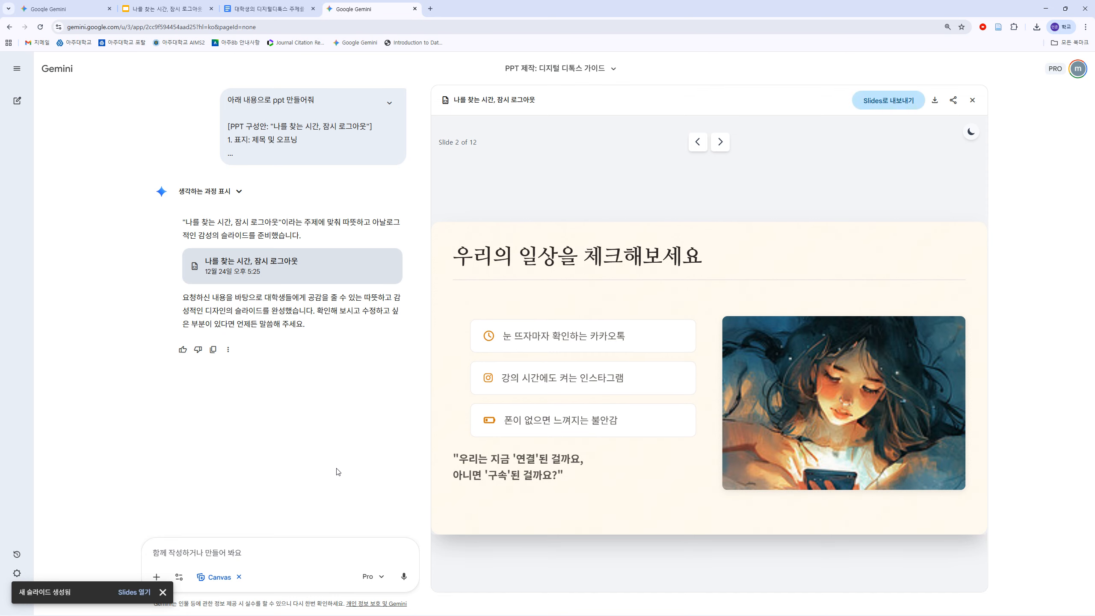
left_click(139, 593)
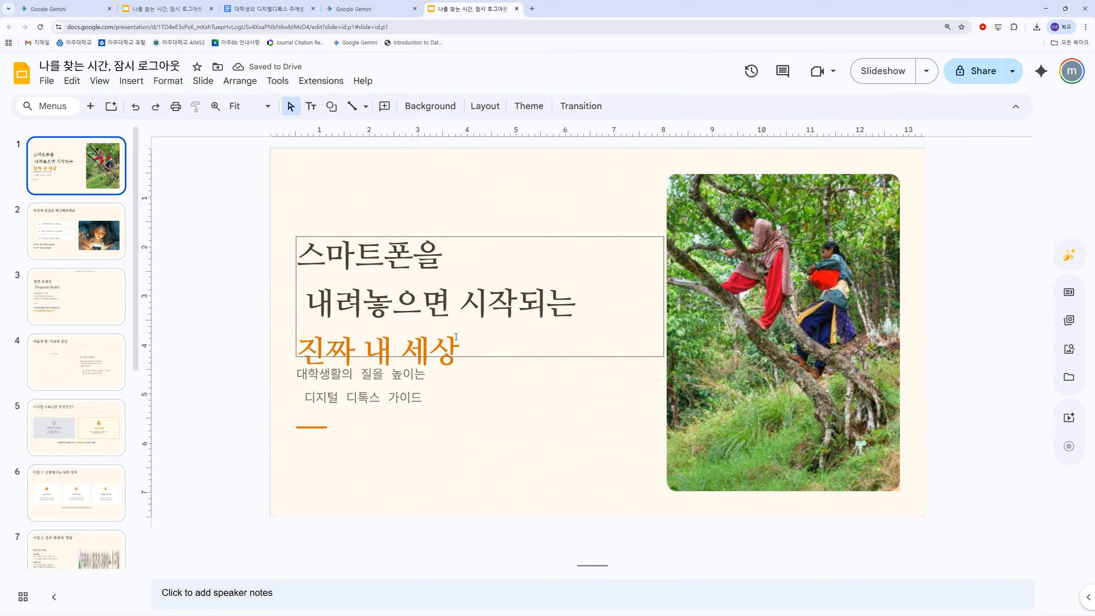
Step: Request an AI edit of the cover slide's photo with the prompt "나는 디지털디톡스 관련된 이미지였으면 좋겠어. 더 자유를 표기하는 형식으로"
left_click(729, 304)
left_click(231, 250)
left_click(753, 319)
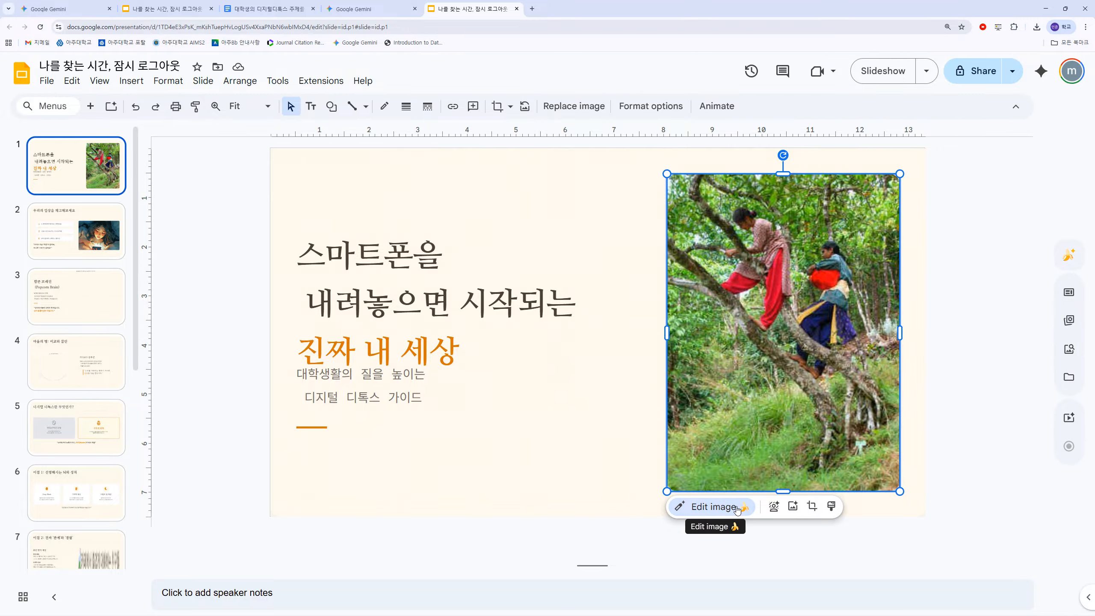
left_click(735, 509)
left_click(909, 531)
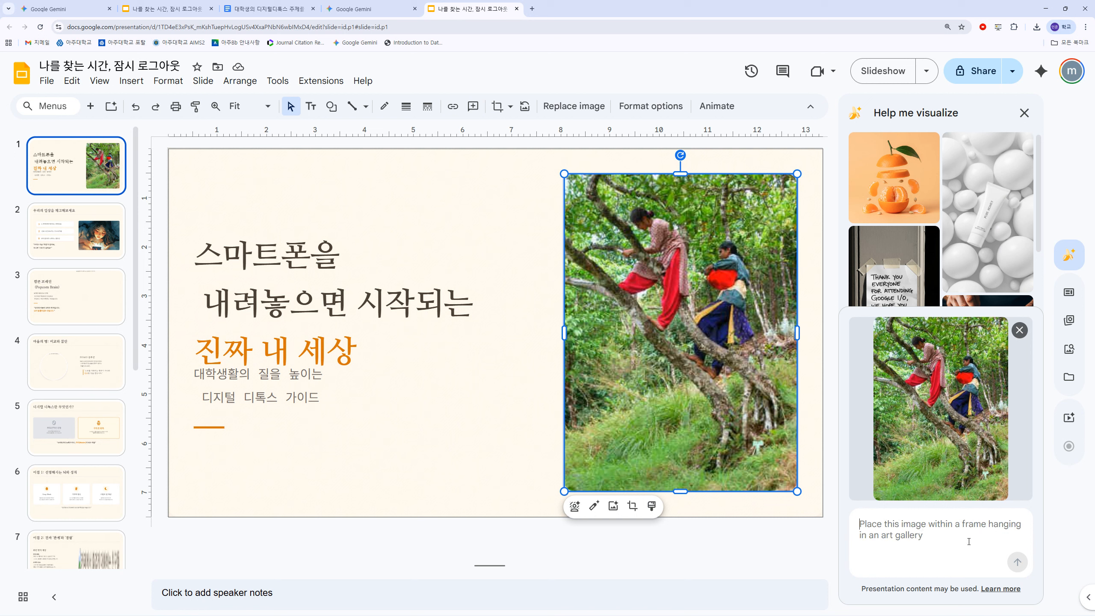
type("나는 디지터")
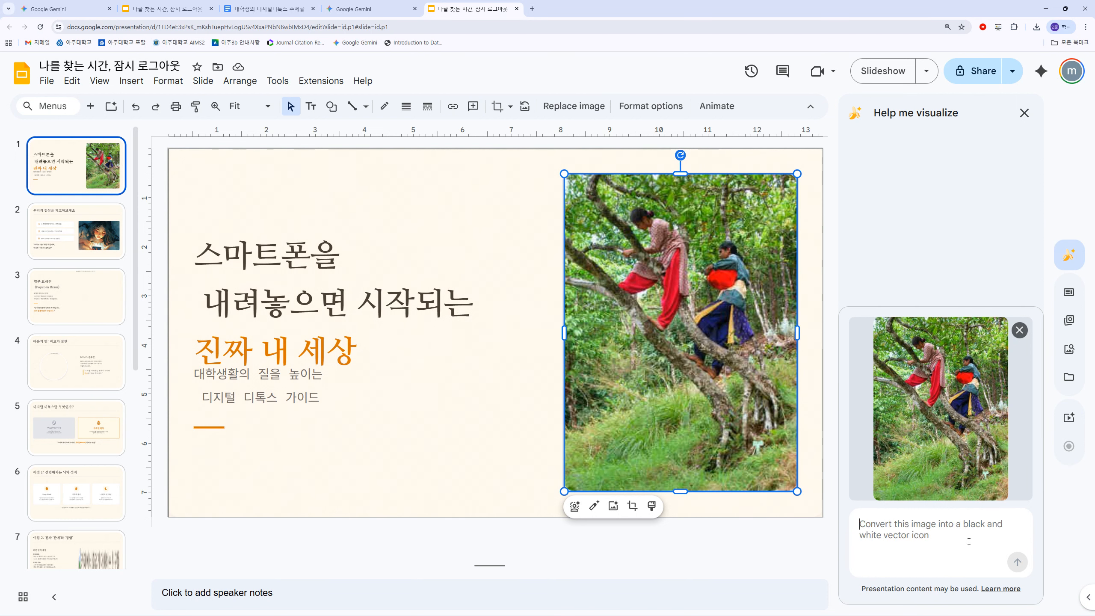
type("ㄹ디톡스 관리")
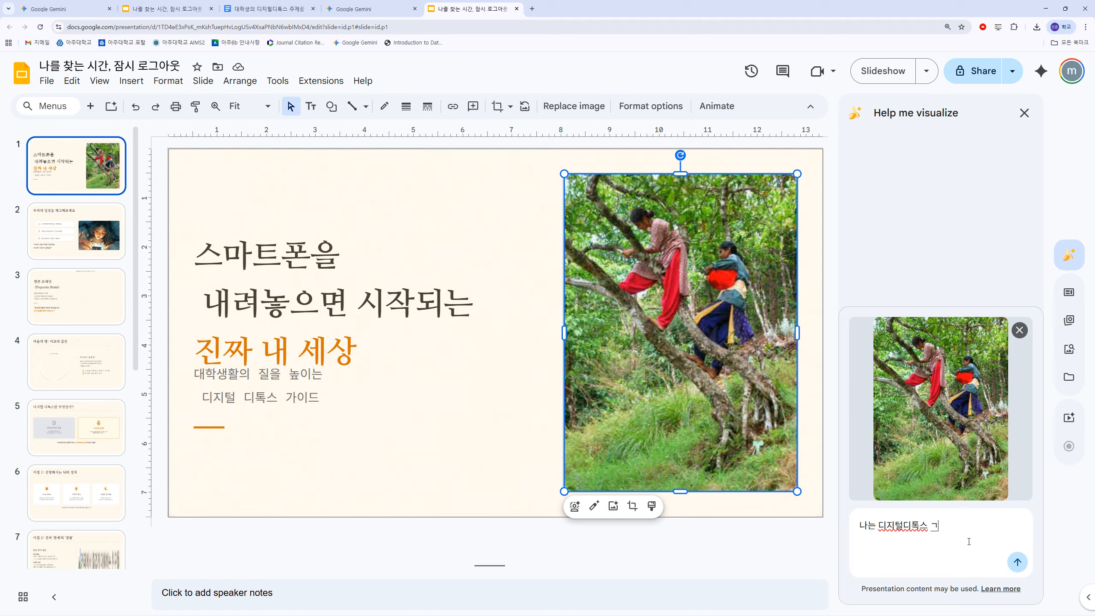
type("련된 이미지였으면 지")
key("BackSpace")
type("좋겠어.")
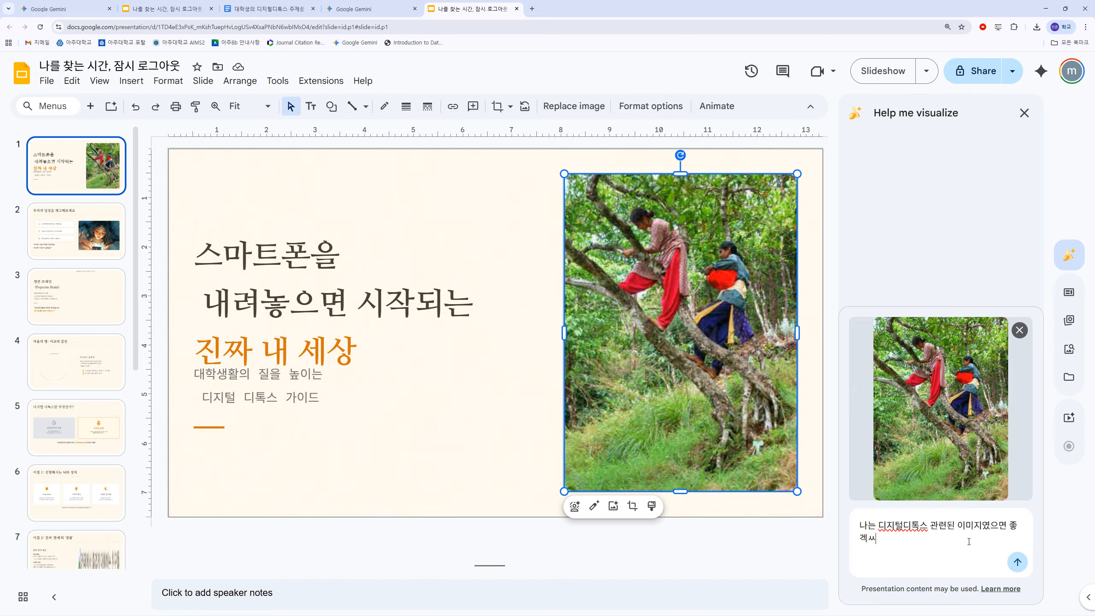
type(" 더 재자유를 표기하는 형식의")
key("Return")
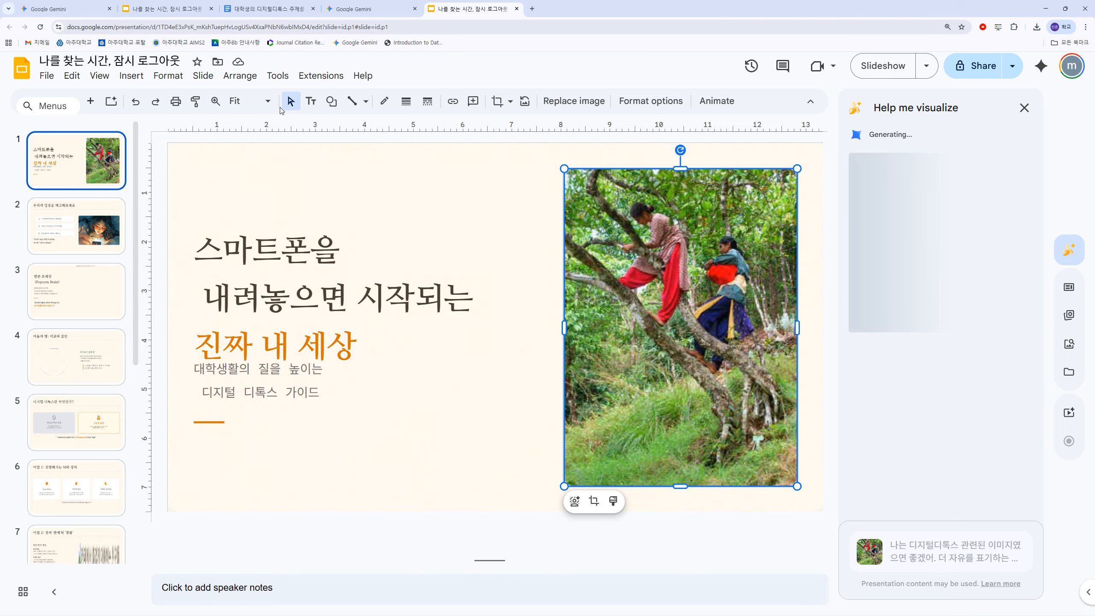
Step: In the "대학생 디지털 디톡스 PPT 구성" Gemini chat, ask for page 9's "아날로그 기록" book image to be replaced with a more analog-feeling one
left_click(72, 6)
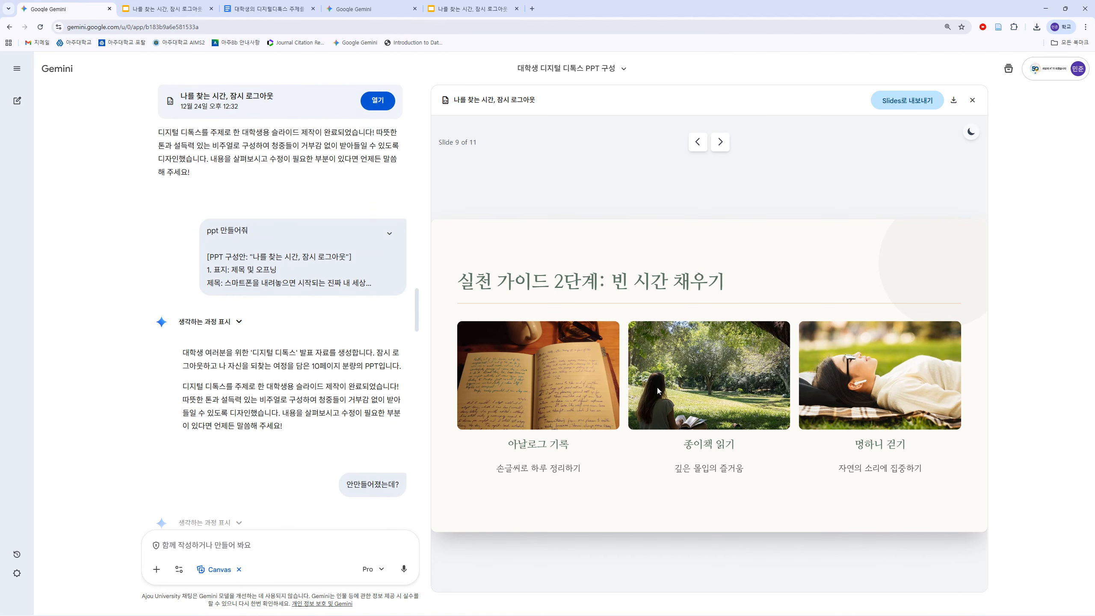
type("9페")
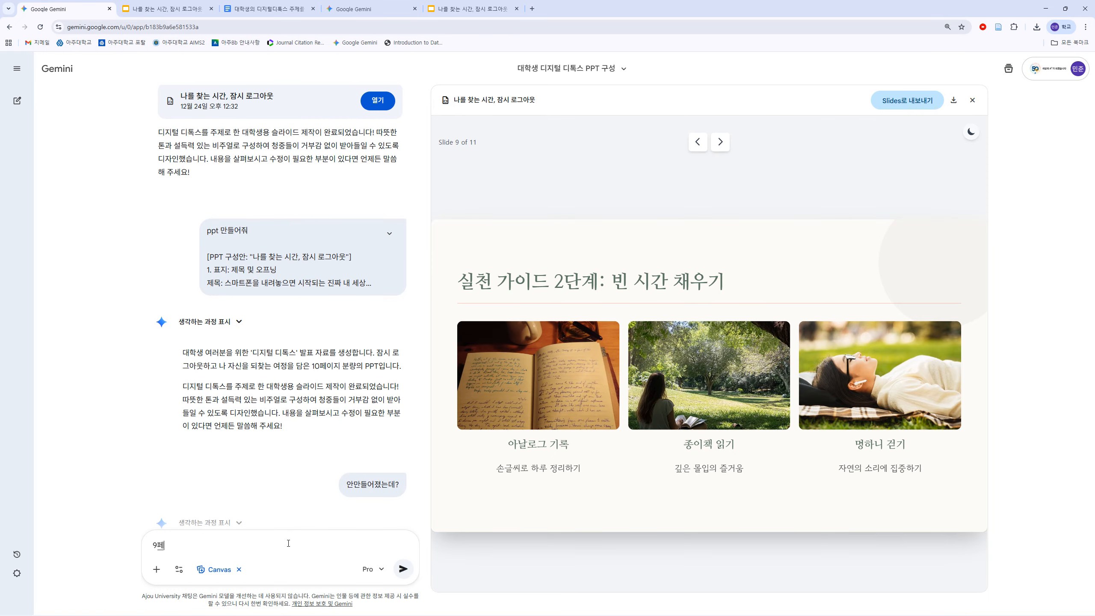
type("이지에 ㄴ날로그 기록이래")
type("고 되어있는 이및기")
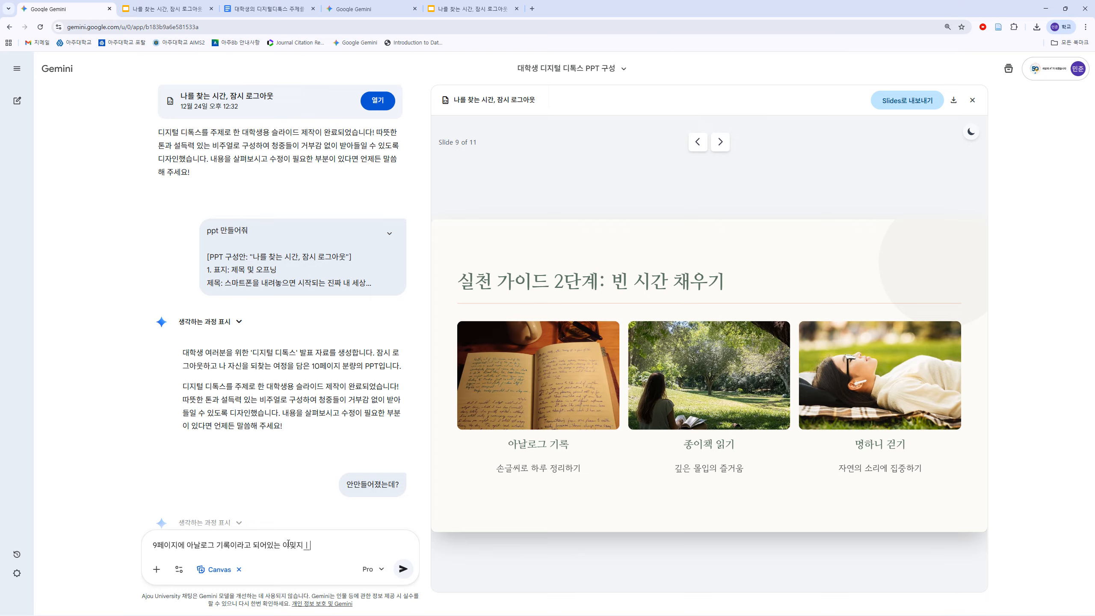
type("지가 있는데, 그 이지지가 책인데, 족금 바꿨으면")
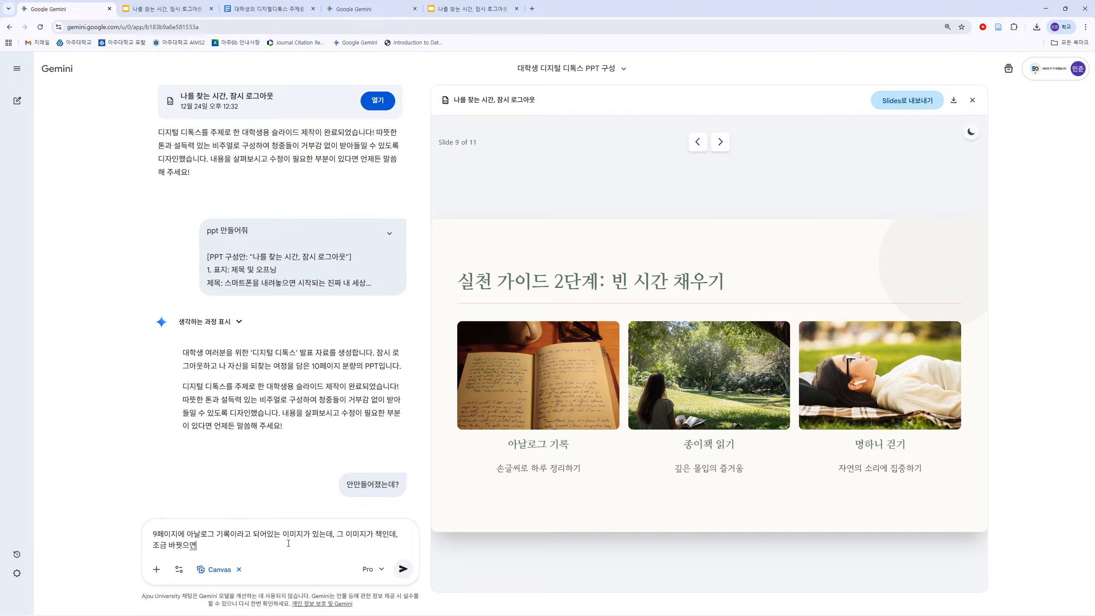
type(" 좋겠어., ㅁ뭔거 ㄷ")
type(" 아날로그 ")
type("느낌의 이미지로 바꾸")
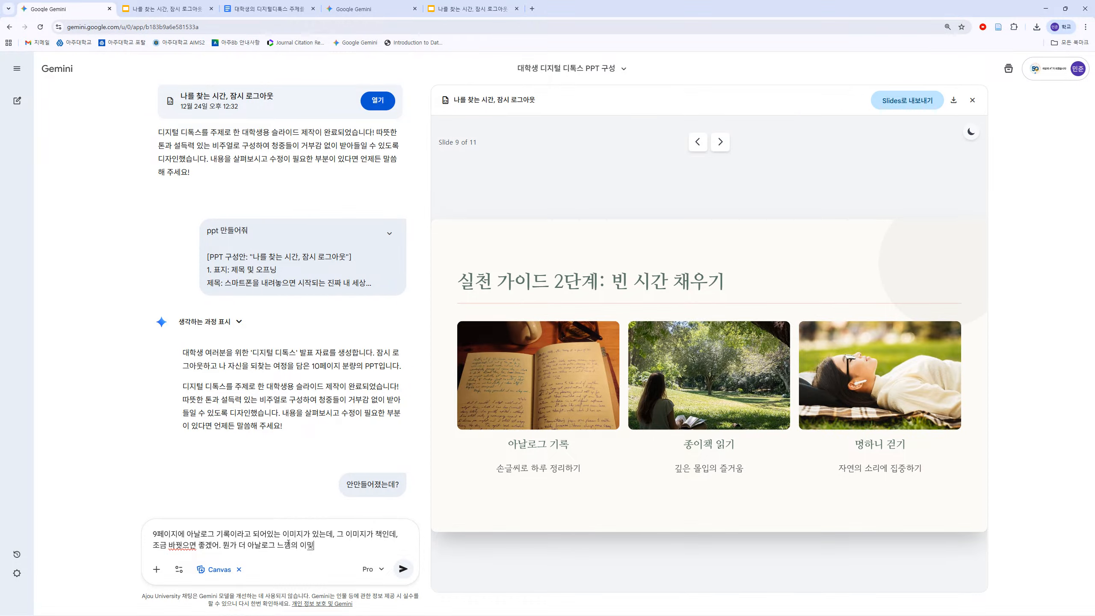
type("면 좋겠어")
key("Return")
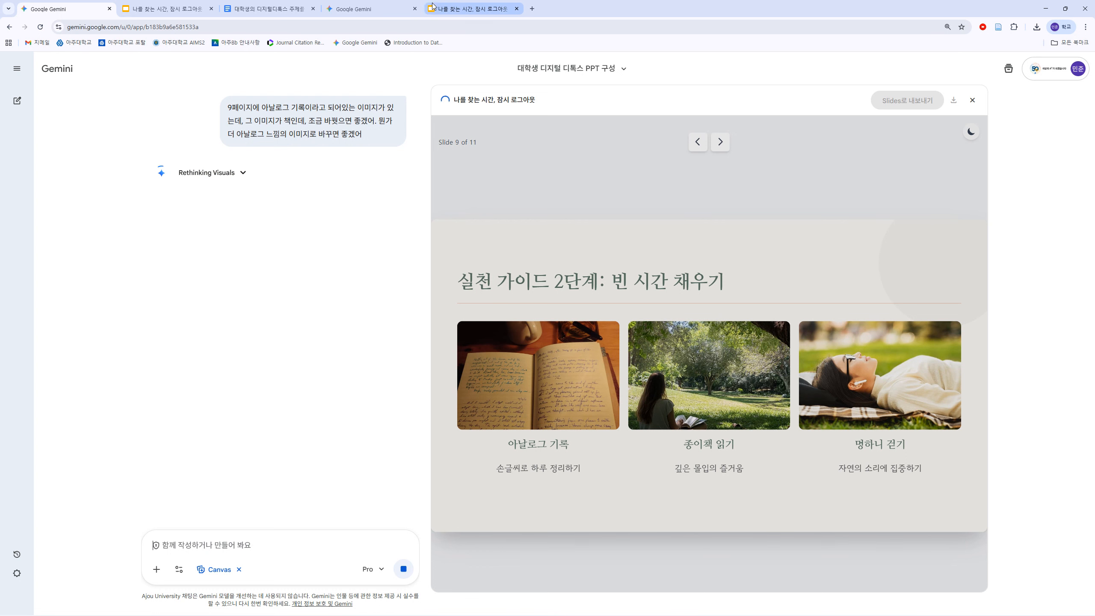
Step: Back in the new Google Slides deck, preview the generated "Digital Detox" image and replace the cover photo with it
left_click(457, 8)
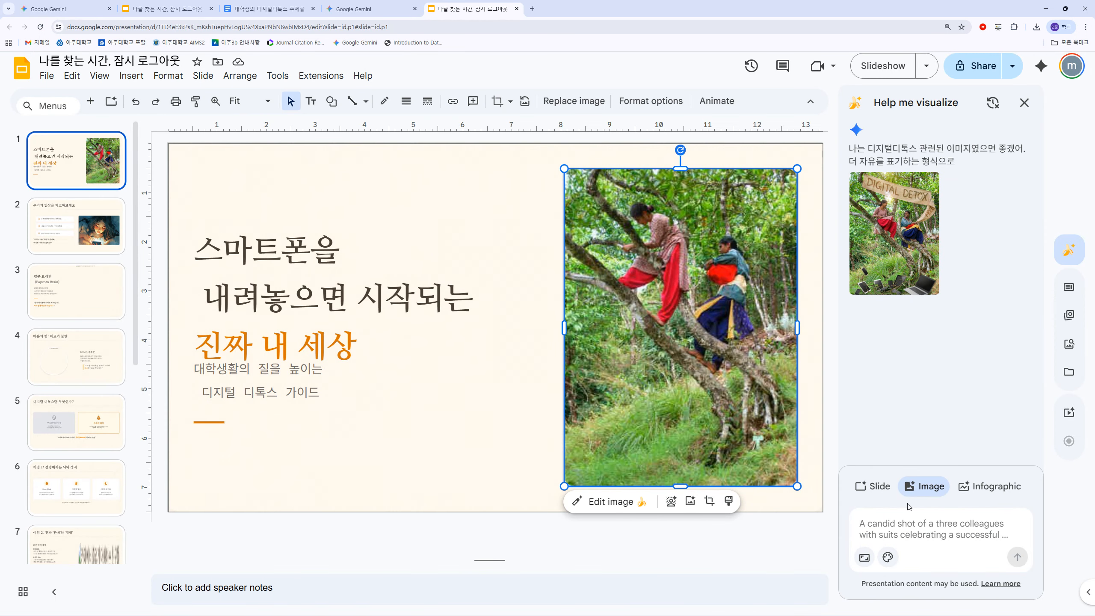
left_click(900, 242)
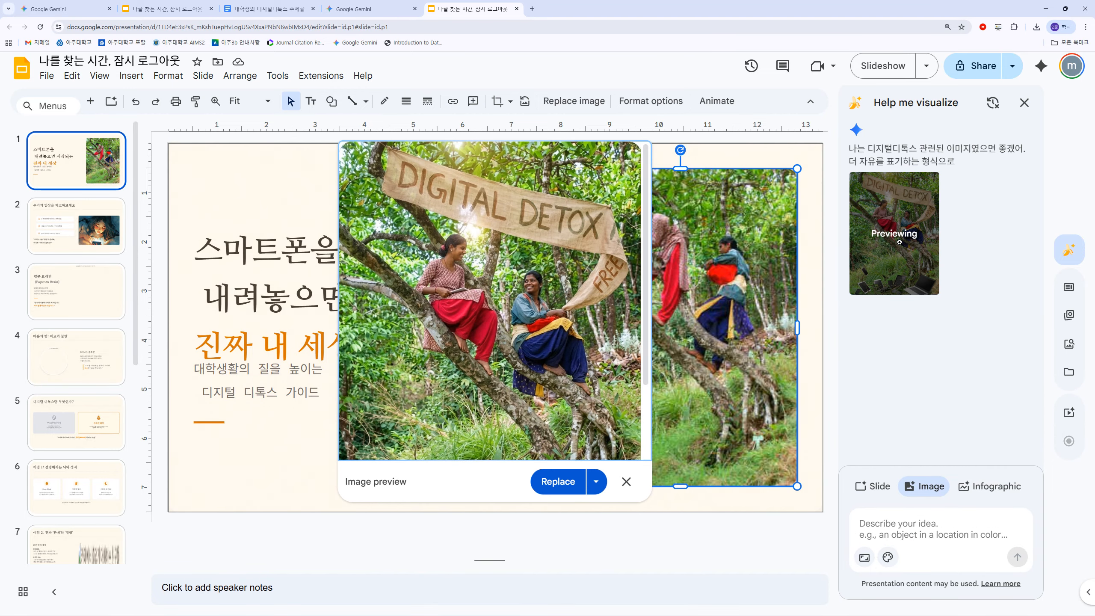
mouse_move(909, 214)
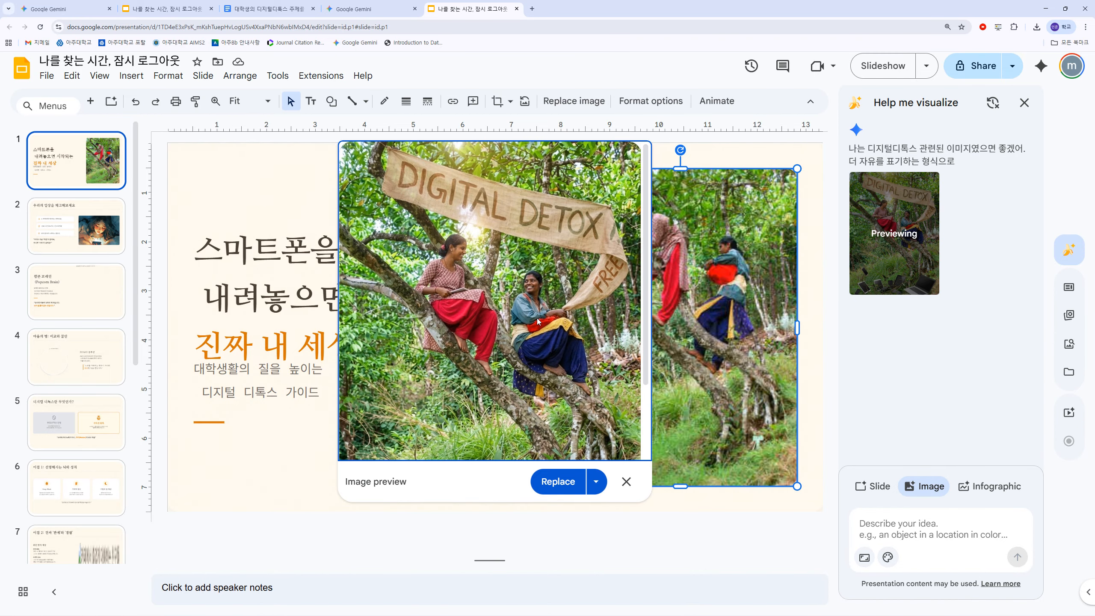
left_click(561, 483)
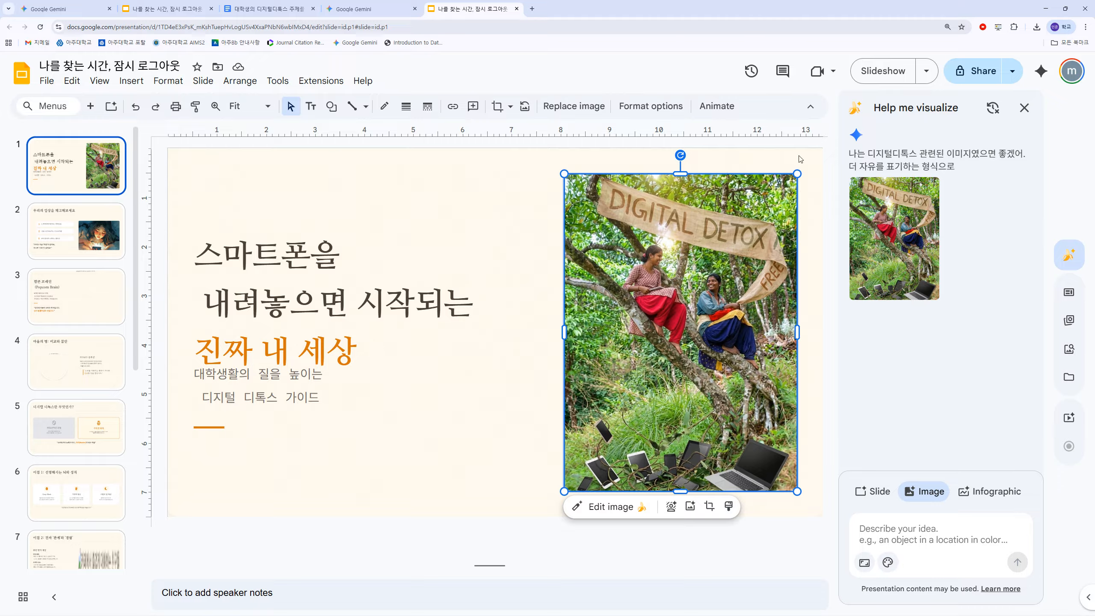
mouse_move(914, 215)
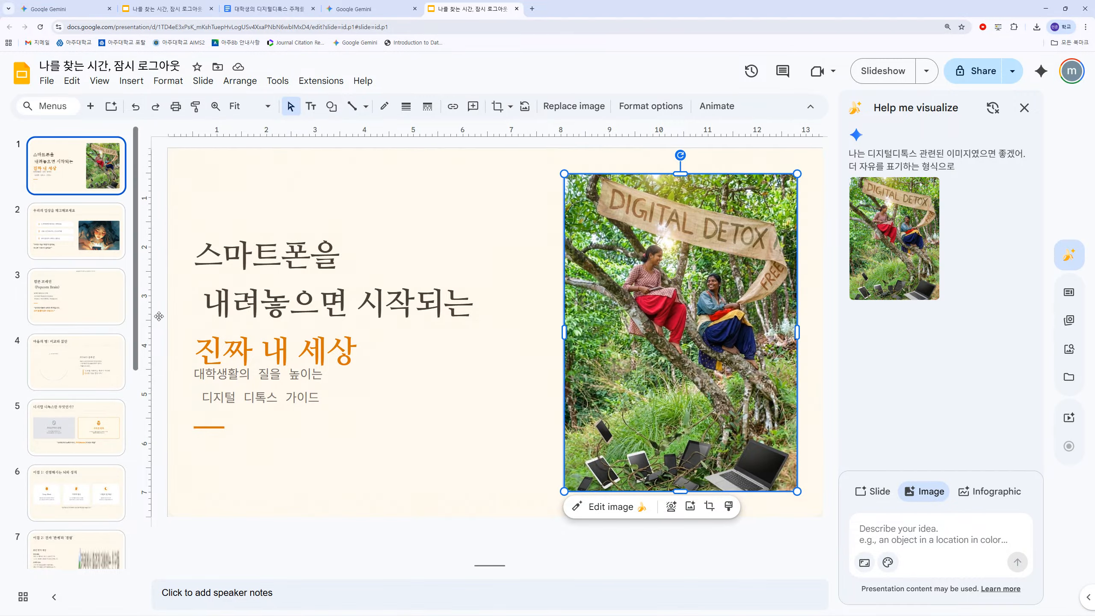
Step: On slide 2, request an AI edit of the girl illustration with the prompt "일러스트가 아니라 실제 사진으로 해줘"
left_click(48, 222)
left_click(629, 311)
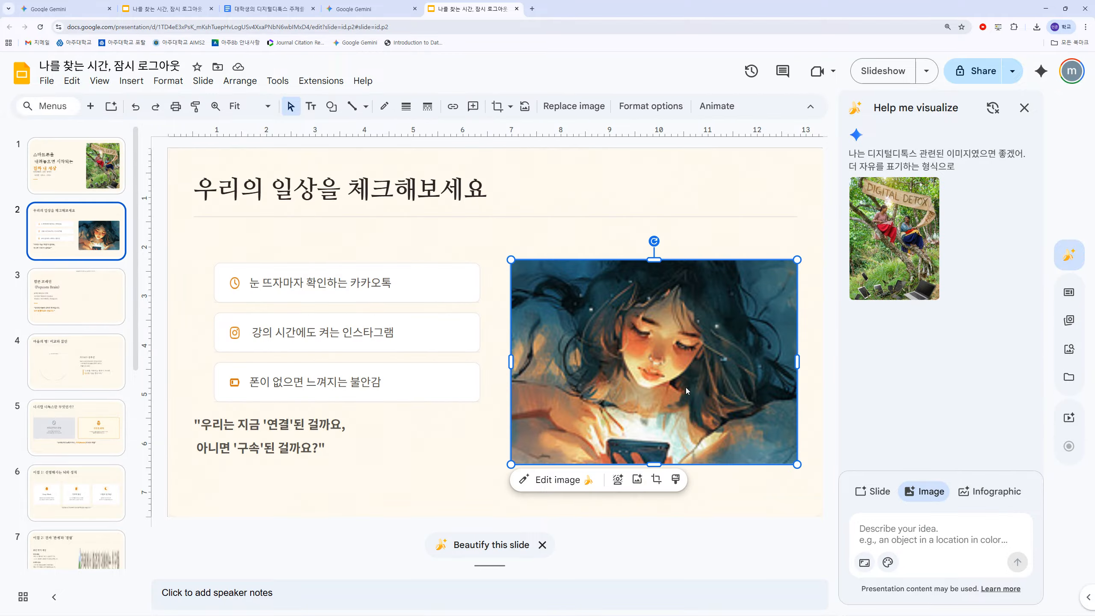
left_click(557, 480)
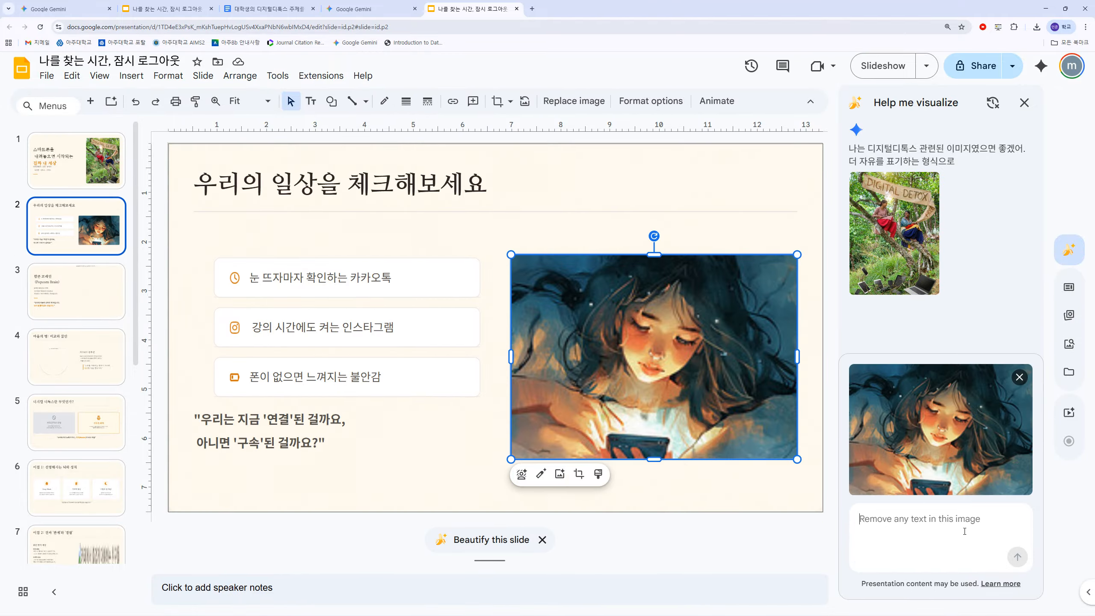
type("일러스트가")
type(" 아니라 실제 사진")
type("으로 해줘")
key("Return")
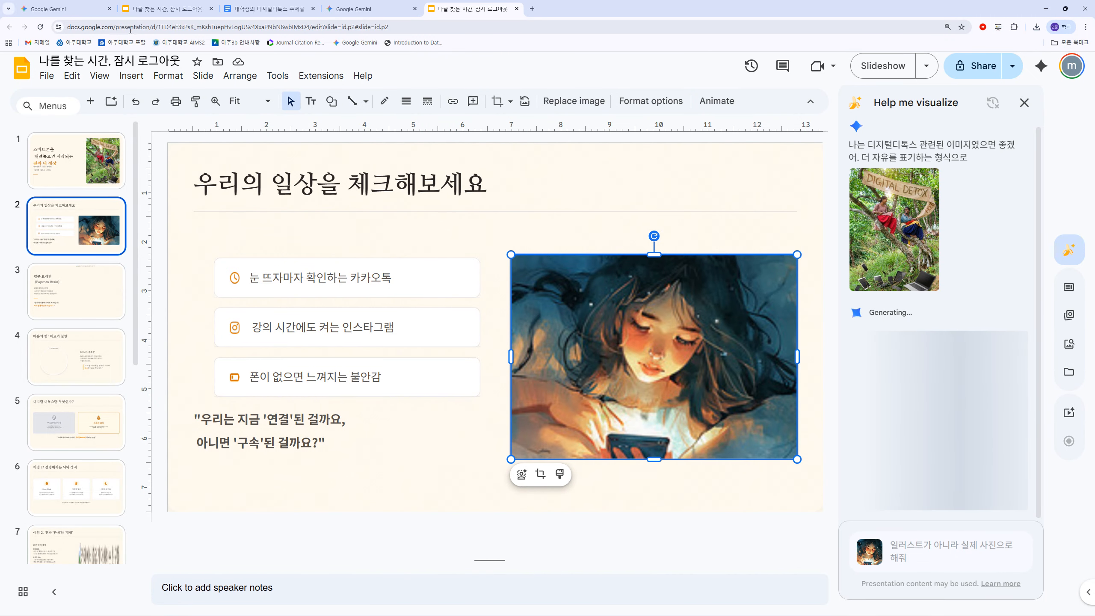
Step: Return to the "대학생 디지털 디톡스 PPT 구성" Gemini chat and examine the reply and the revised page 9 in Canvas
left_click(71, 10)
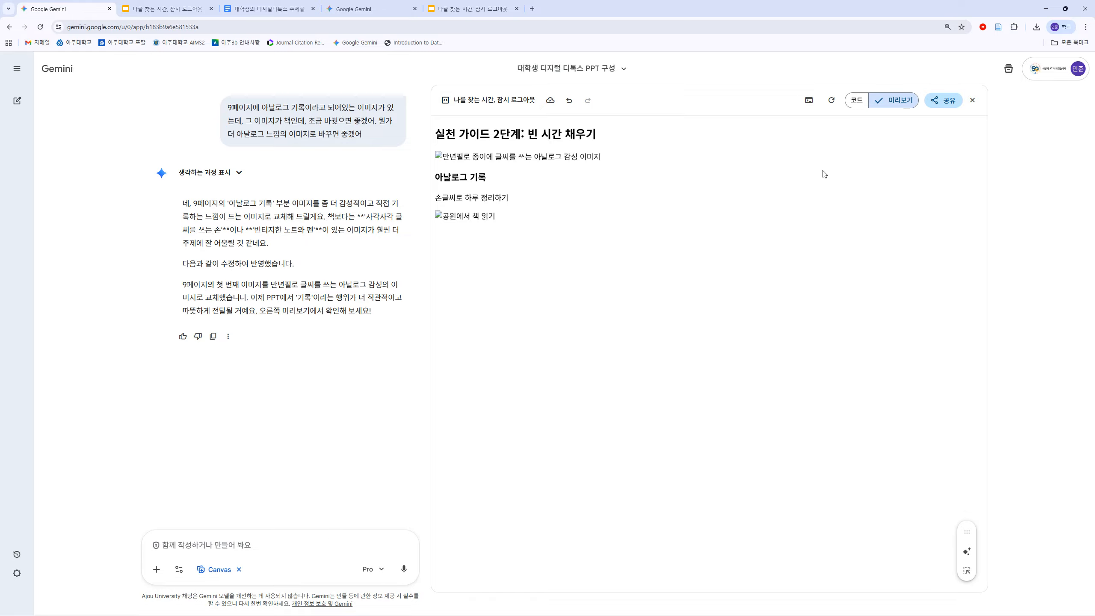
left_click(857, 100)
left_click(857, 101)
left_click_drag(291, 204, 288, 195)
left_click_drag(329, 249, 288, 197)
left_click(347, 278)
left_click_drag(347, 277, 341, 346)
Step: Ask Gemini to show the presentation again with the message "제대로 나오지 않아. 다시 보여줘"
left_click(327, 541)
type("제대로 나오지 않아. 대")
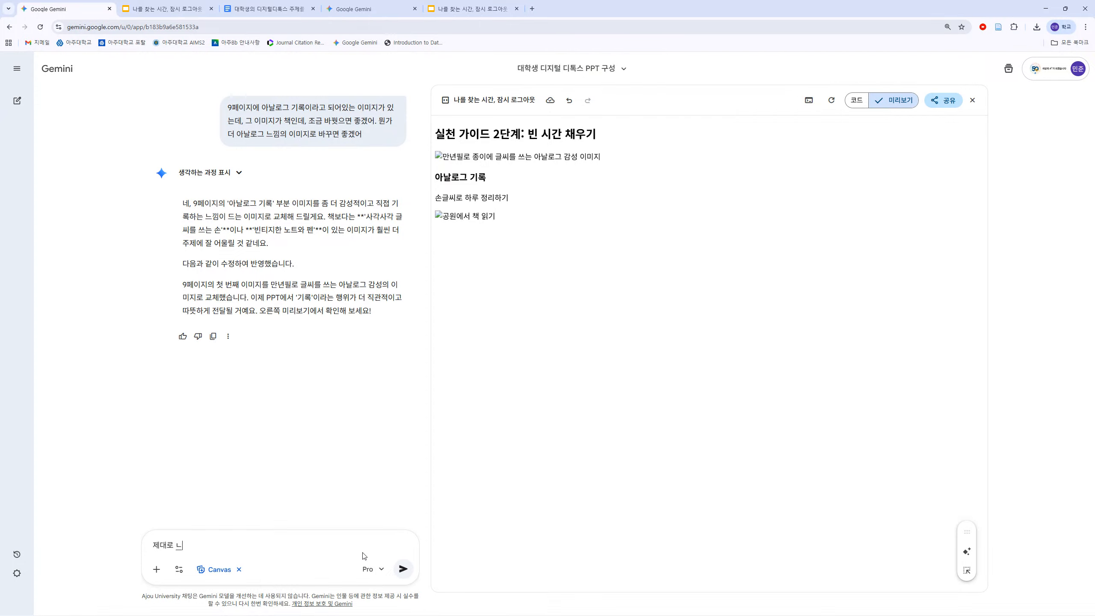
type("시 보여줘")
key("Return")
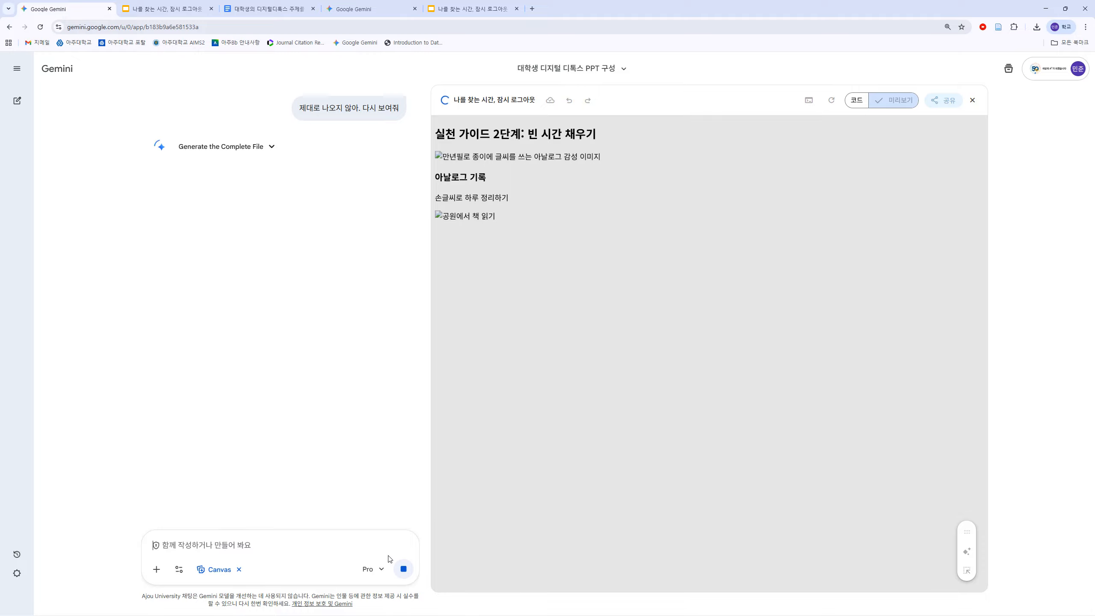
Step: Switch to the new Google Slides deck, preview the image generated for slide 2, and close the preview without using it
left_click(490, 12)
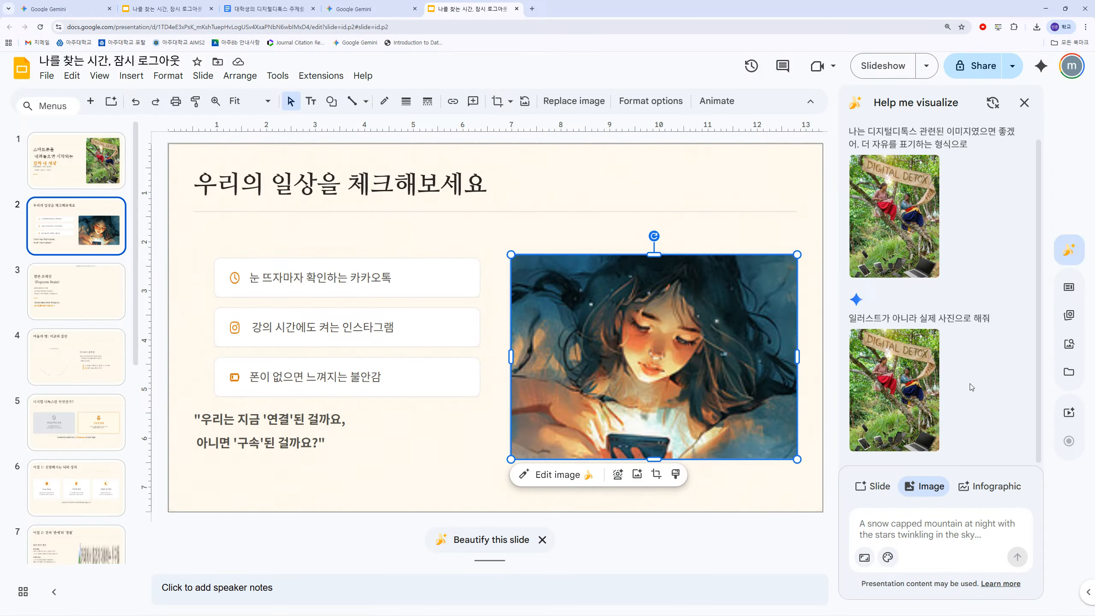
left_click(894, 391)
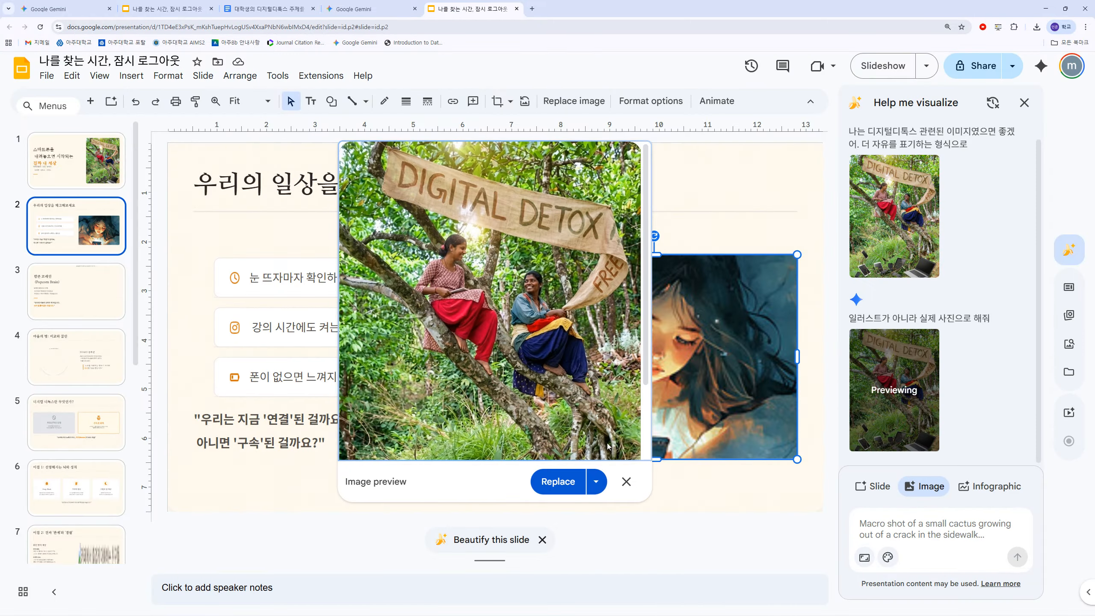
left_click(626, 481)
Step: Request another AI edit of the girl illustration on slide 2 with the prompt "위의 이미지를 바꿔주는데, 실제 사진으로 해줘"
left_click(548, 479)
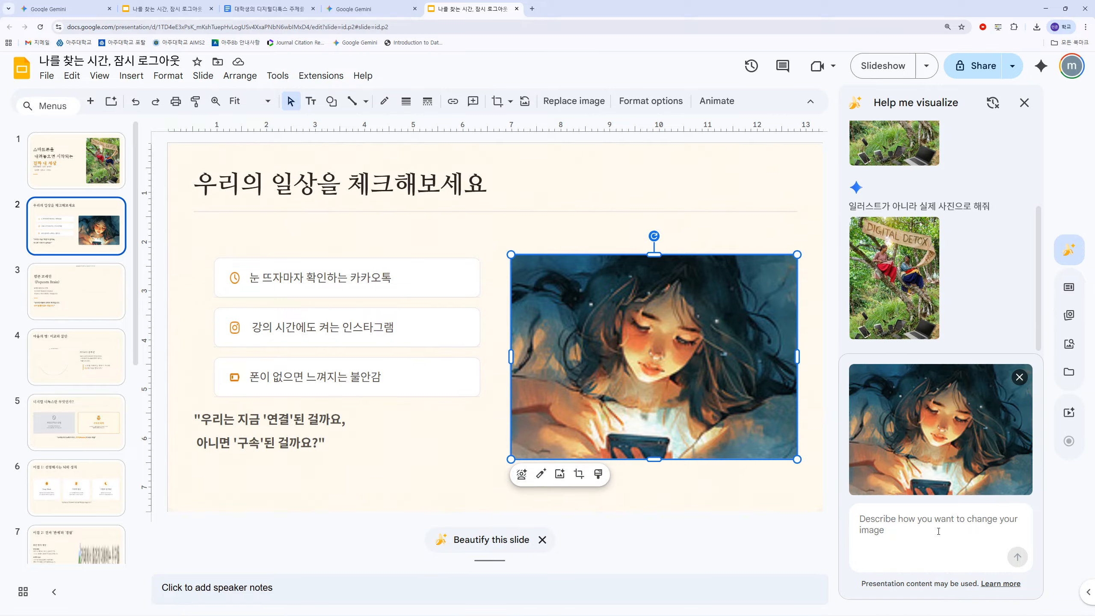
type("위의 이미지를 바꿔주는데, 실제 이미")
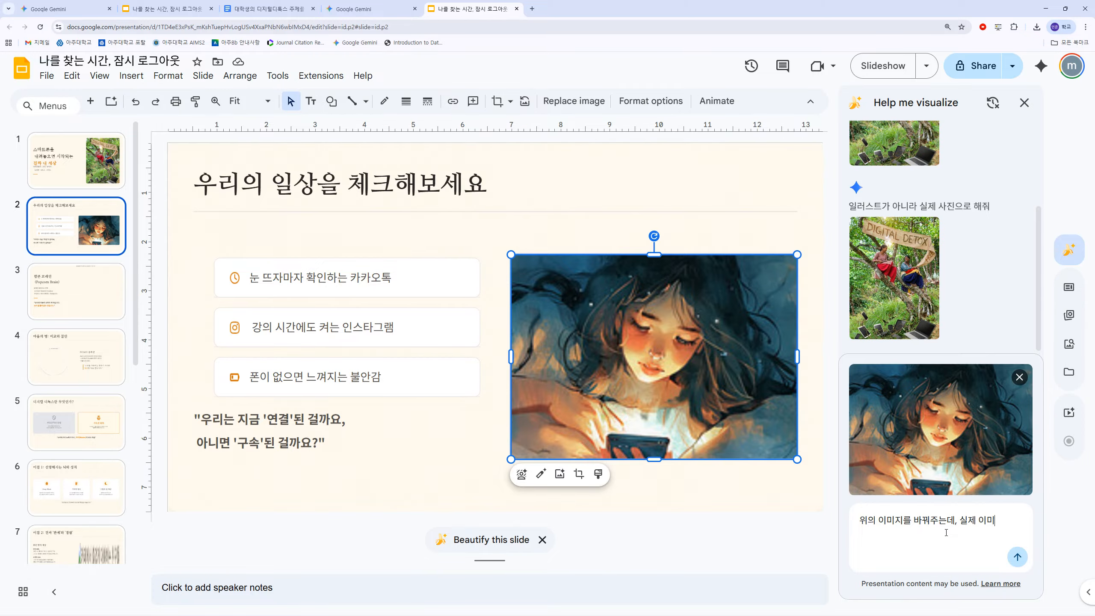
type("해줘")
key("Return")
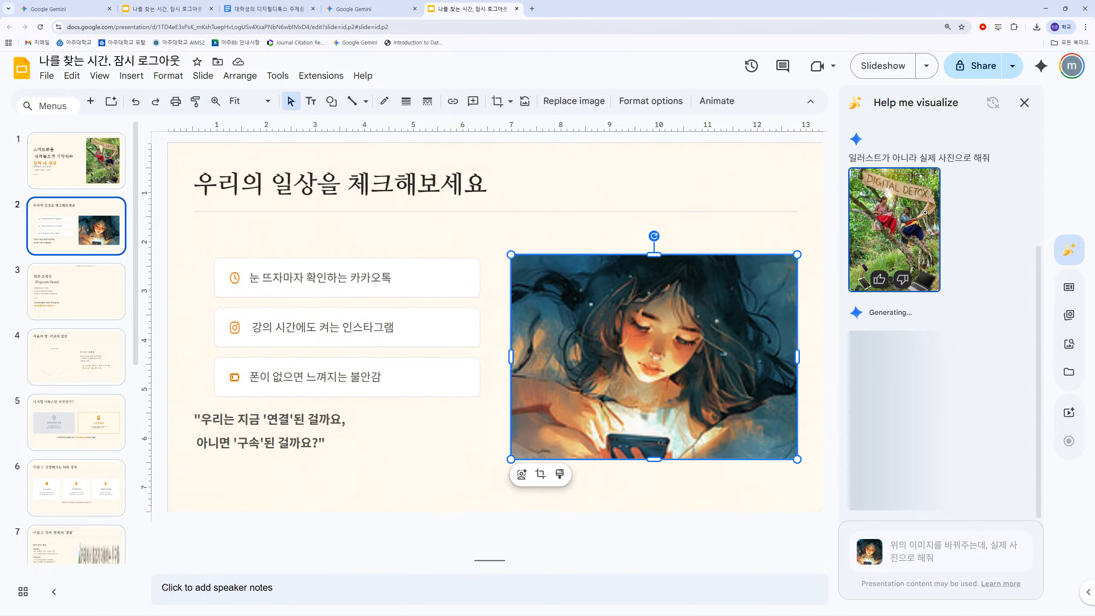
Step: Look over slides 3 and 4, examining their missing images and the body text on the Popcorn Brain slide
left_click(76, 303)
left_click(84, 355)
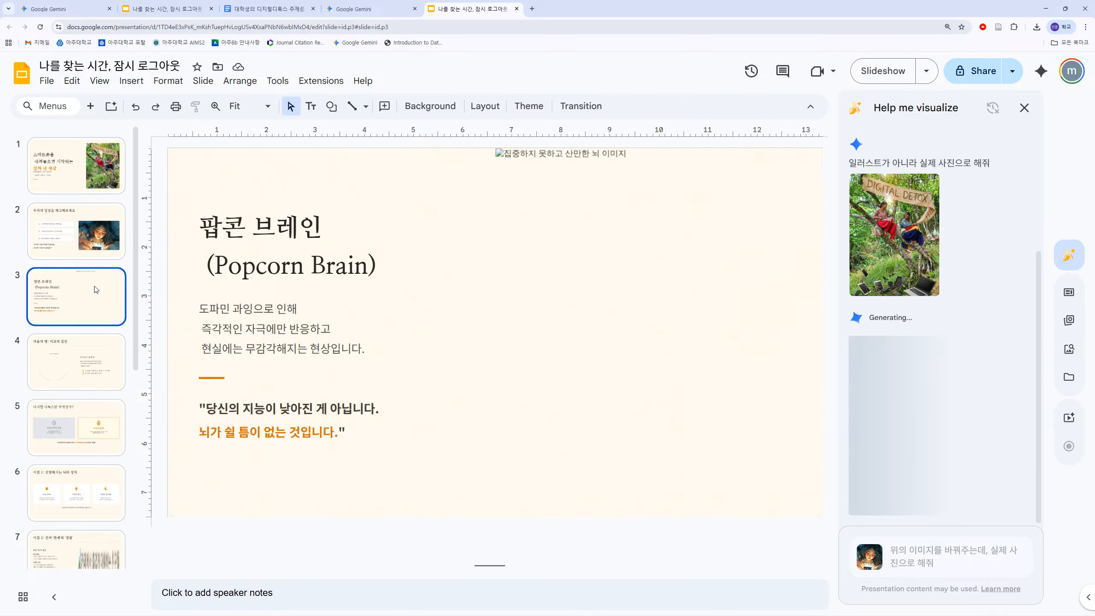
left_click(99, 240)
left_click(114, 329)
left_click(103, 380)
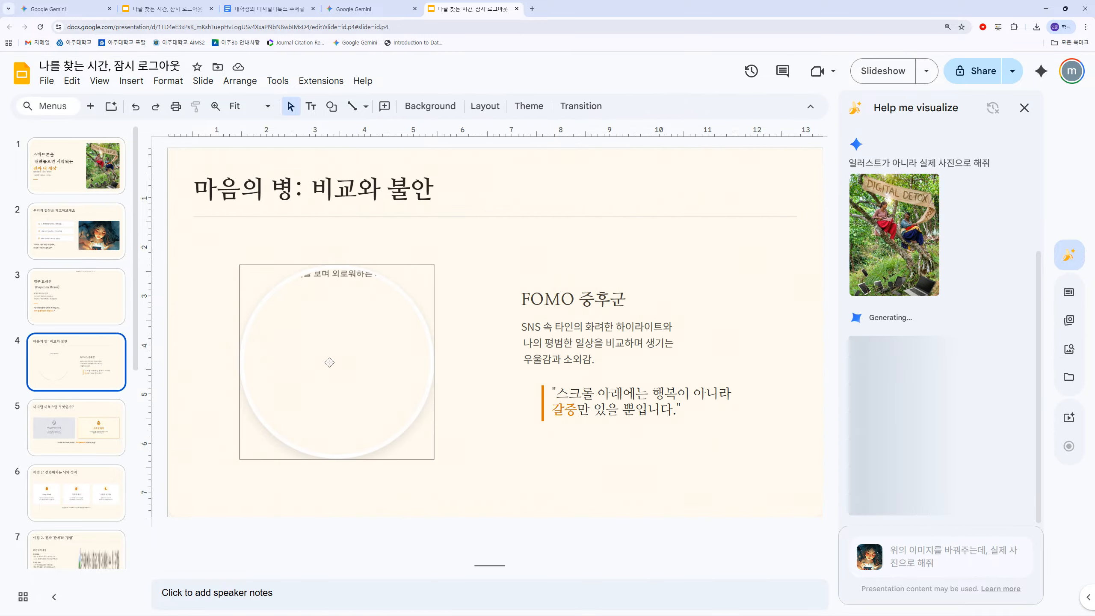
left_click(99, 305)
left_click(301, 328)
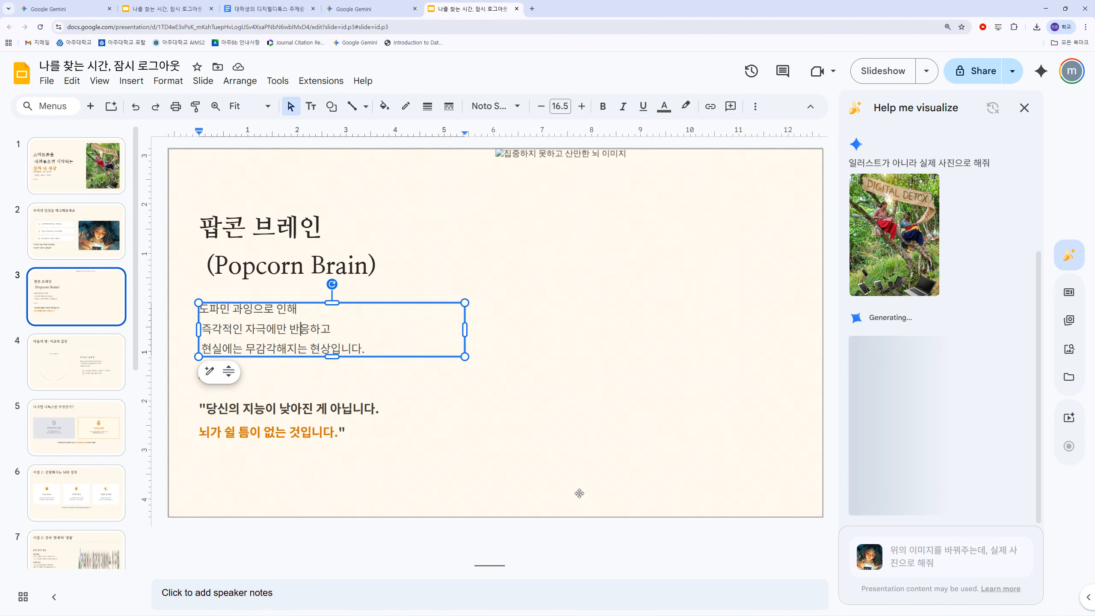
Step: Download the presentation as a Microsoft PowerPoint (.pptx) file
left_click(47, 81)
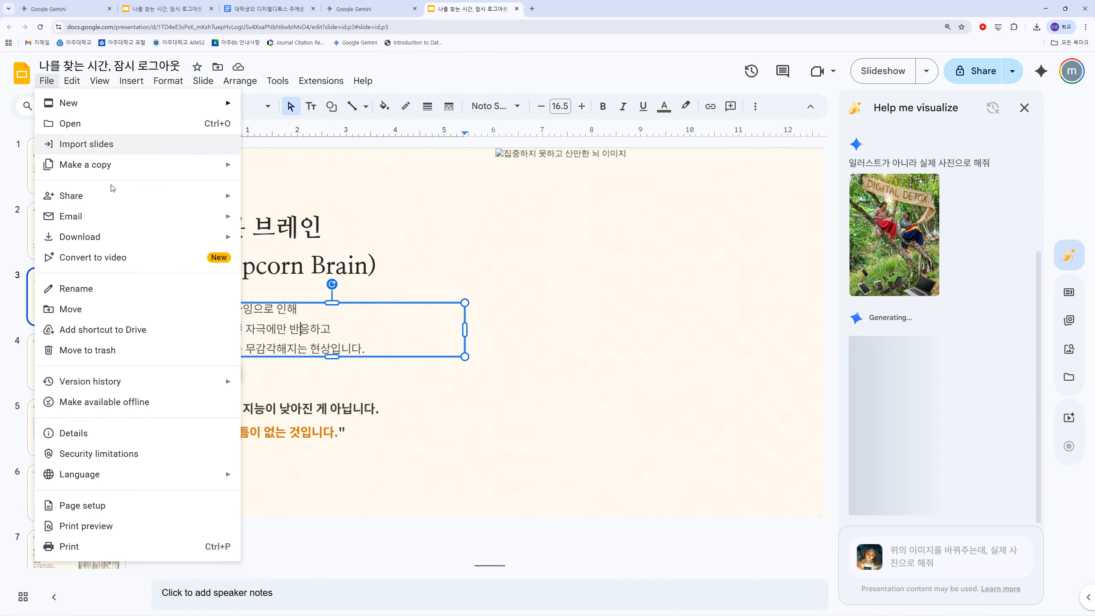
mouse_move(159, 235)
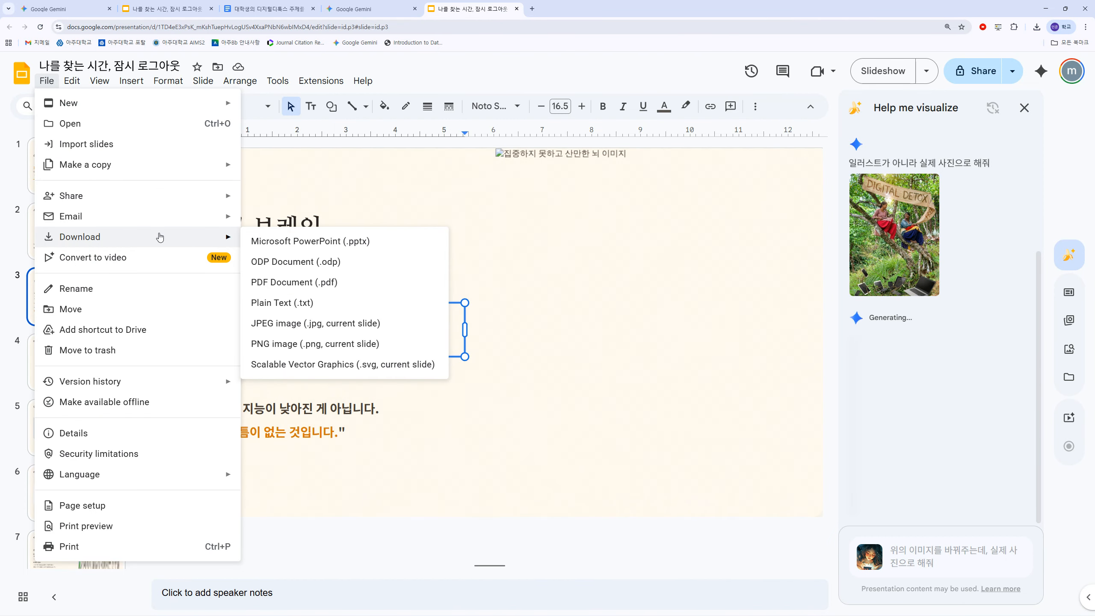
left_click(300, 242)
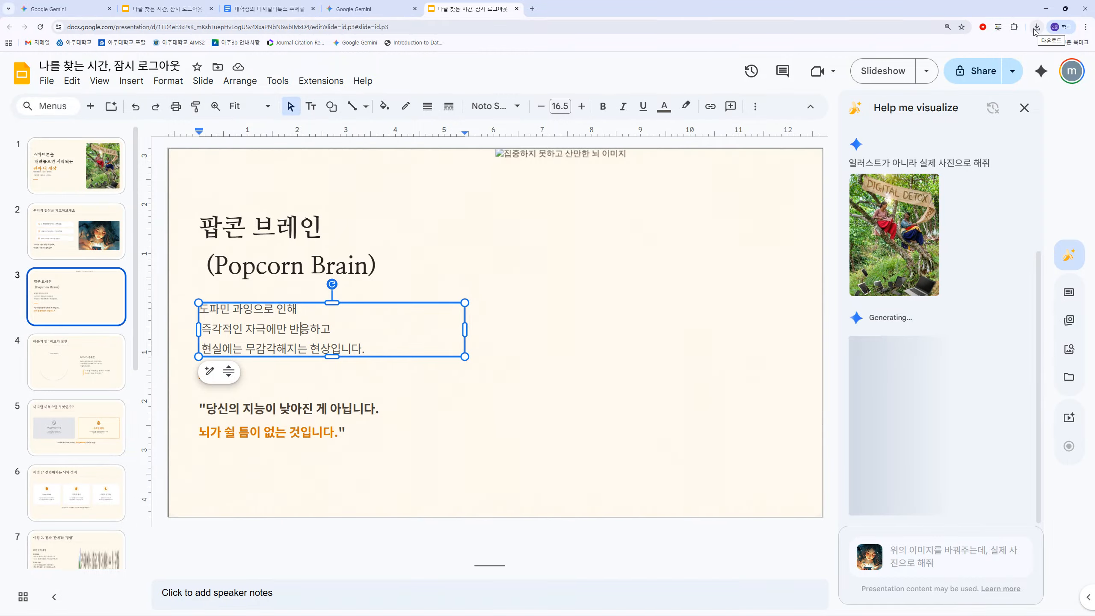
Step: Return to the "대학생 디지털 디톡스 PPT 구성" Gemini chat to examine the regenerated Canvas slides, and revisit the other Gemini chat's deck
left_click(39, 6)
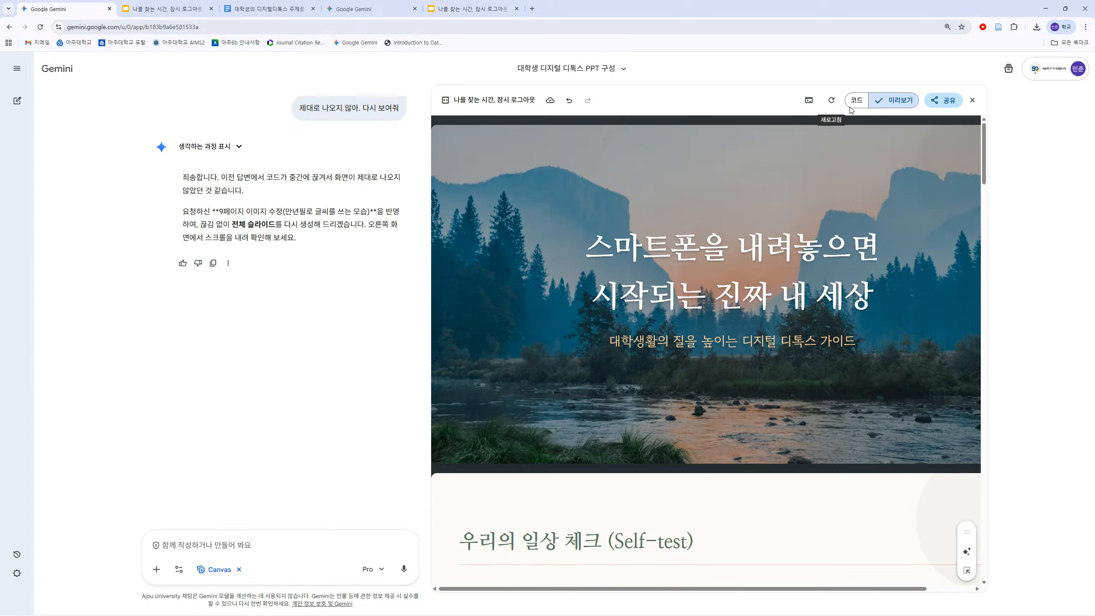
scroll(768, 332, "down", 20)
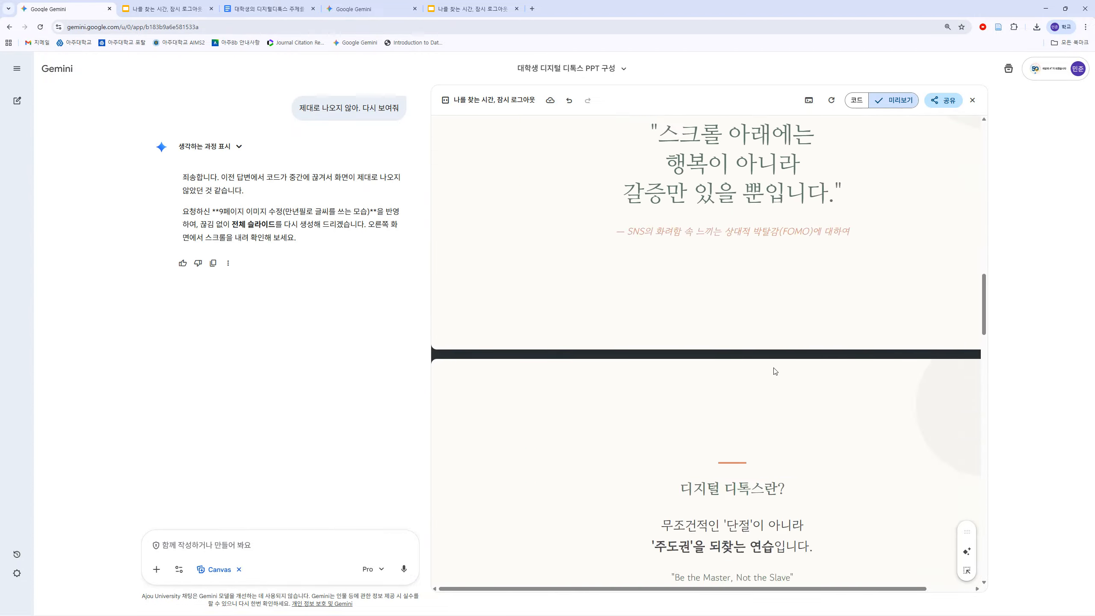
scroll(777, 368, "up", 5)
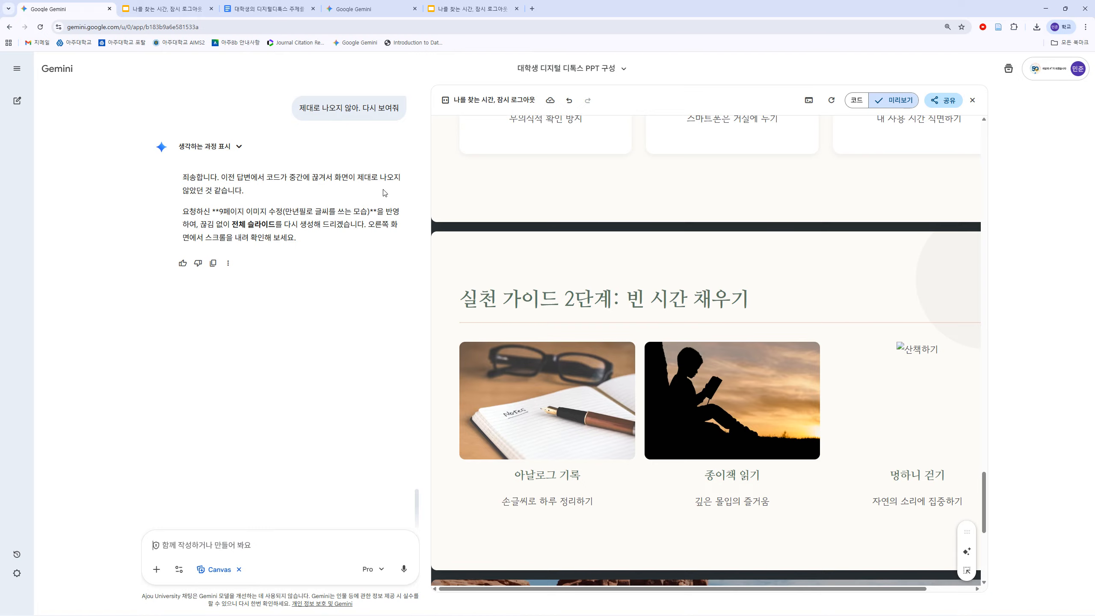
left_click(395, 5)
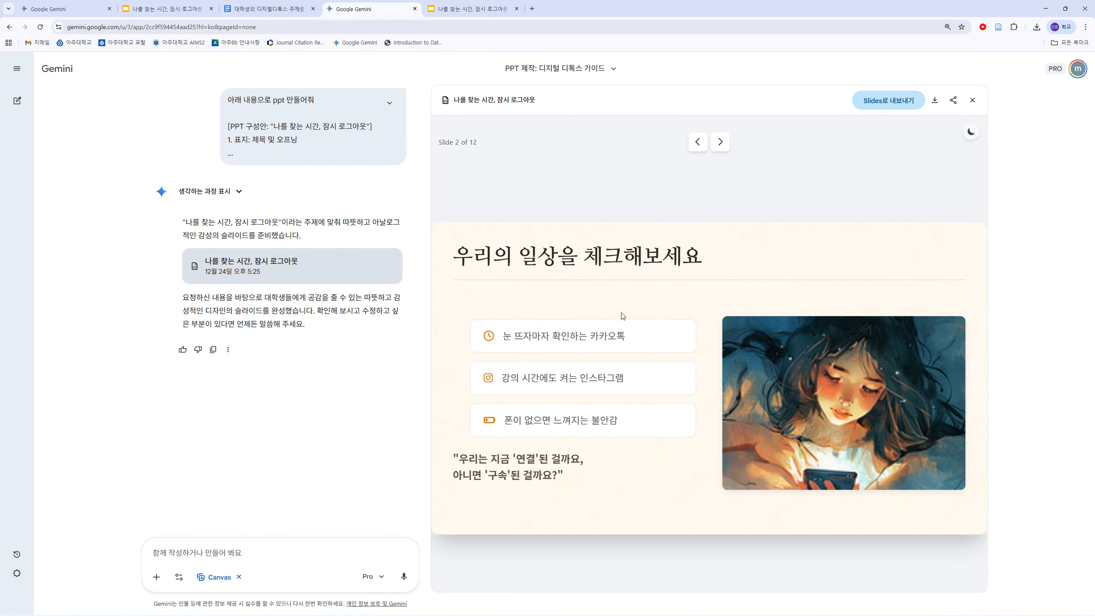
Step: Back in Google Slides, preview the latest generated image, insert it on slide 3, and delete it again
left_click(449, 9)
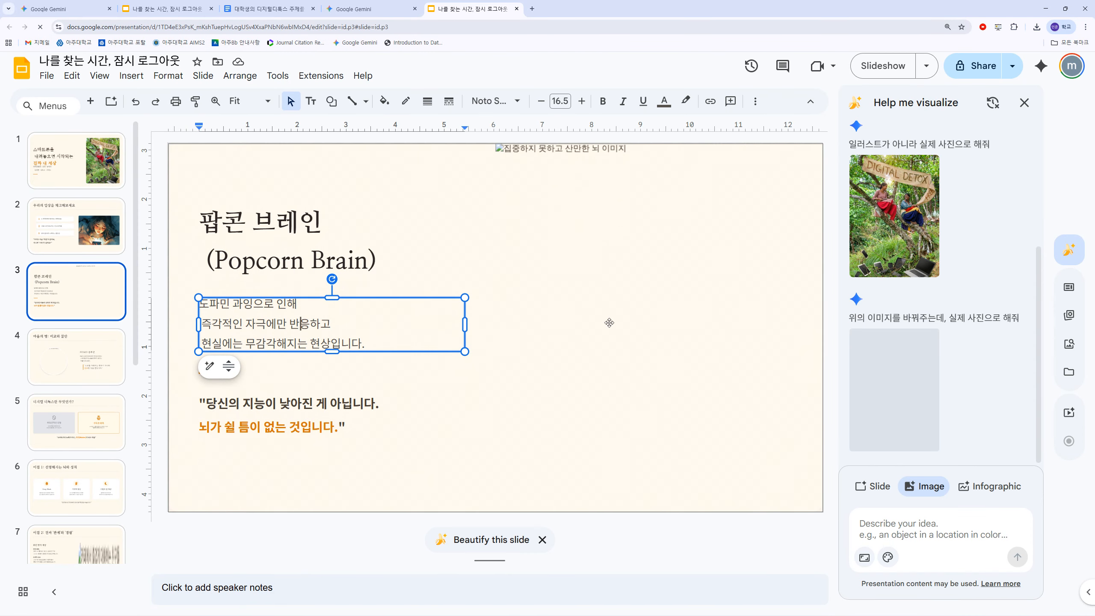
scroll(964, 426, "up", 3)
scroll(964, 426, "down", 3)
left_click(921, 347)
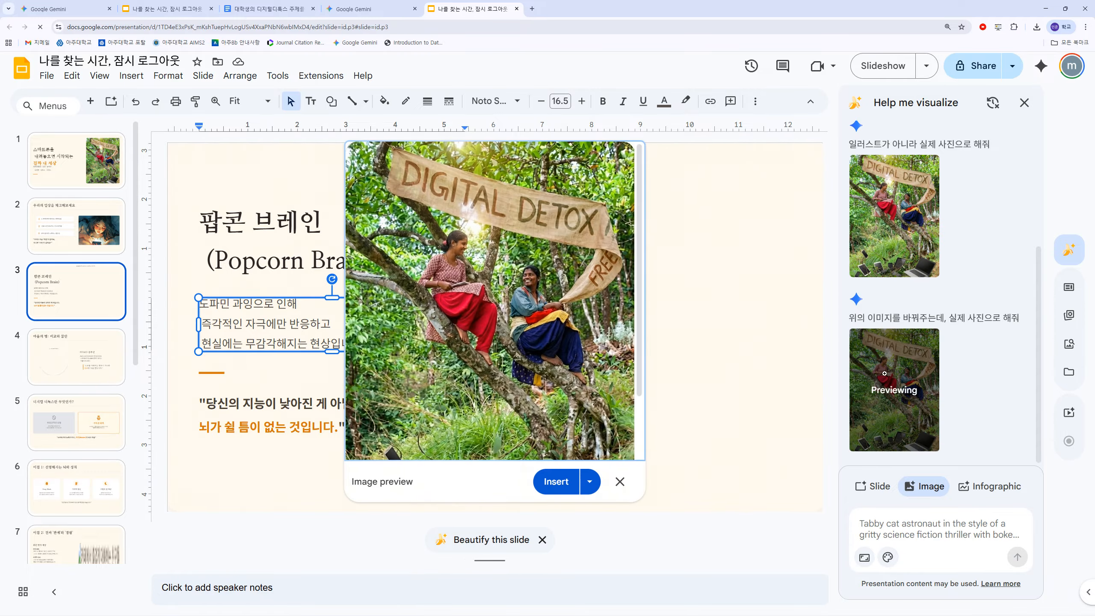
left_click(554, 482)
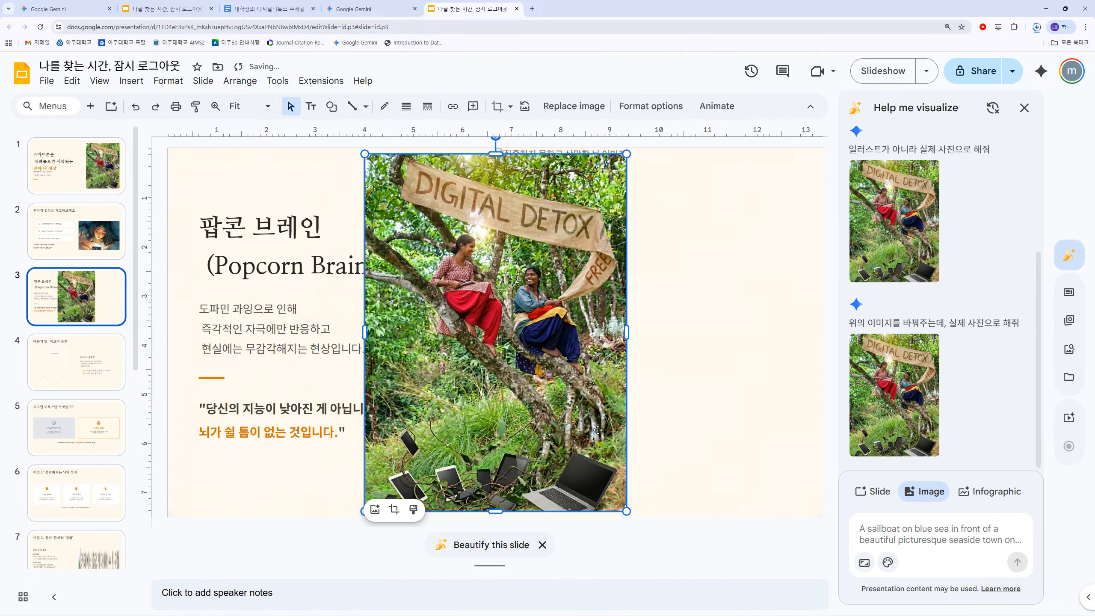
key("Delete")
Step: Select the girl illustration on slide 2 and reopen AI image editing for it
left_click(111, 242)
left_click(647, 341)
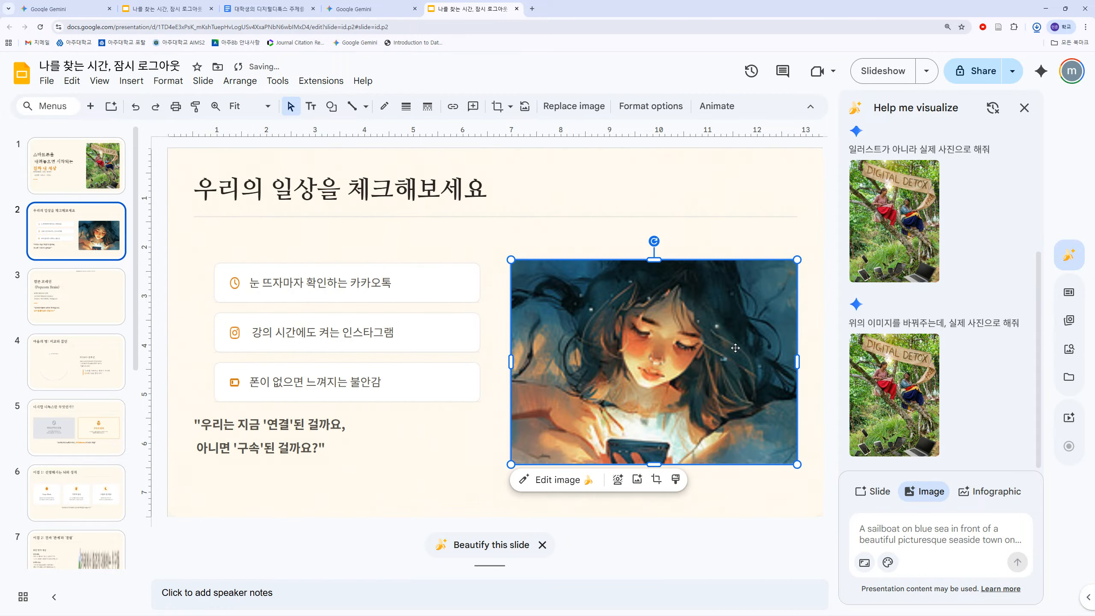
scroll(984, 292, "up", 4)
scroll(998, 278, "down", 2)
left_click(1024, 107)
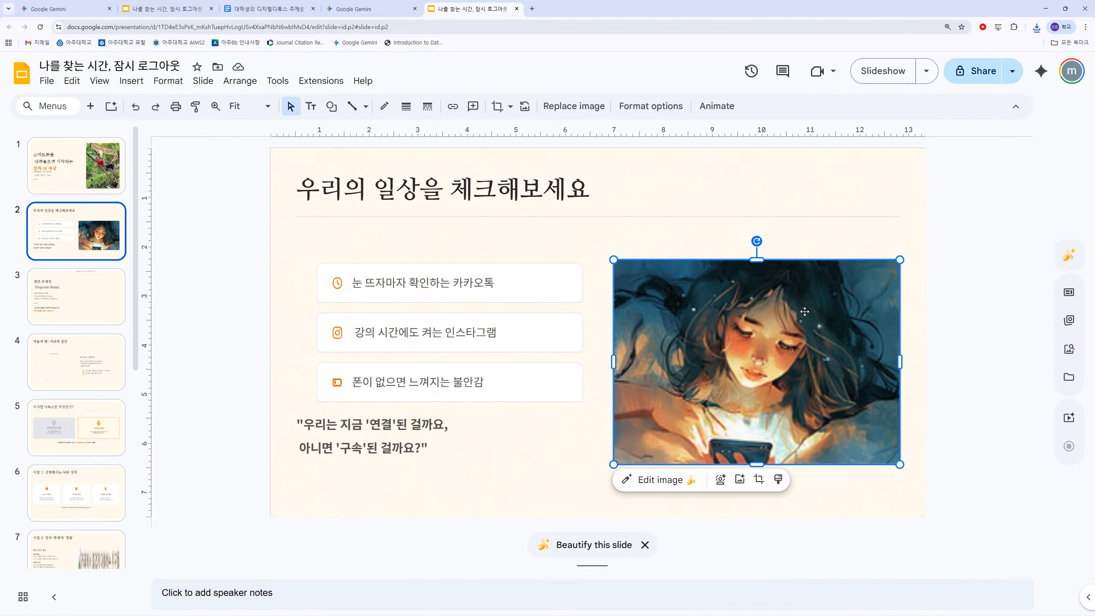
left_click(662, 479)
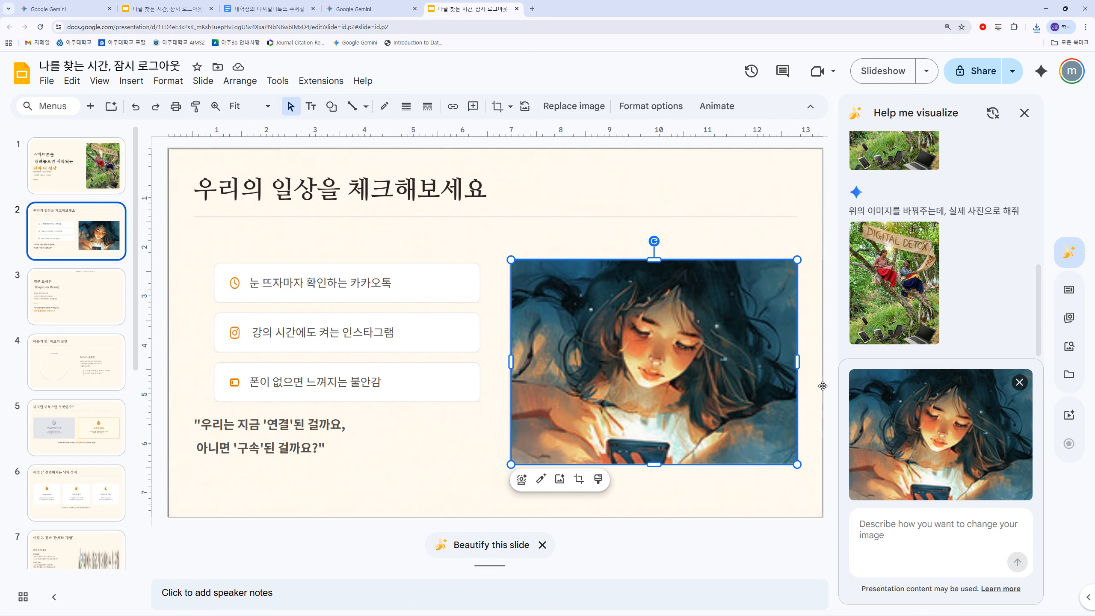
left_click(946, 529)
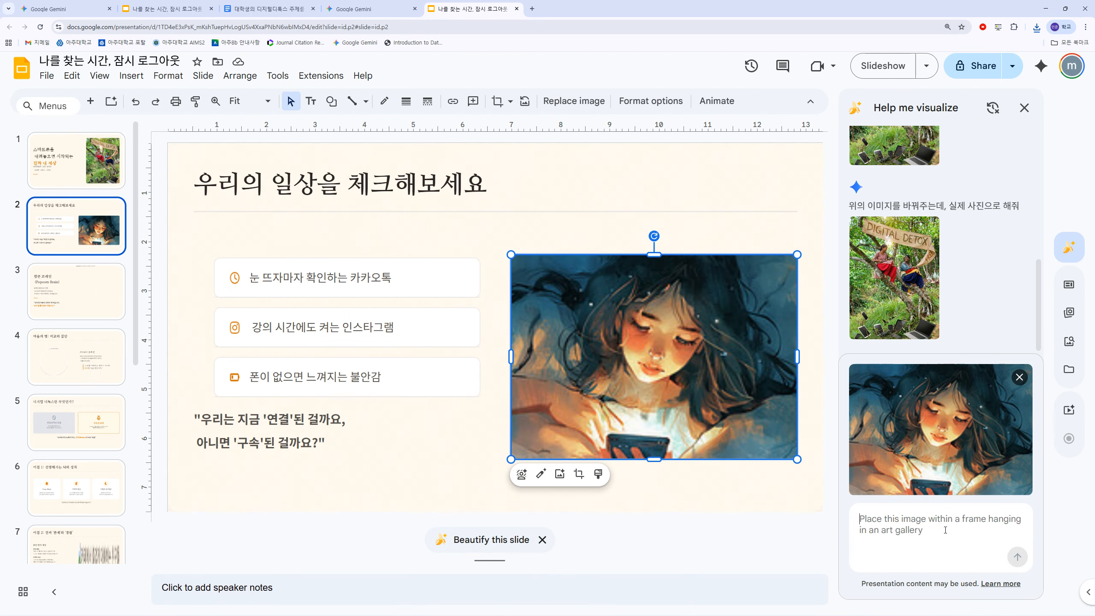
Step: Browse the offered templates, building blocks, stock and web images, and Drive & Photos files, and close the browser
left_click(1070, 294)
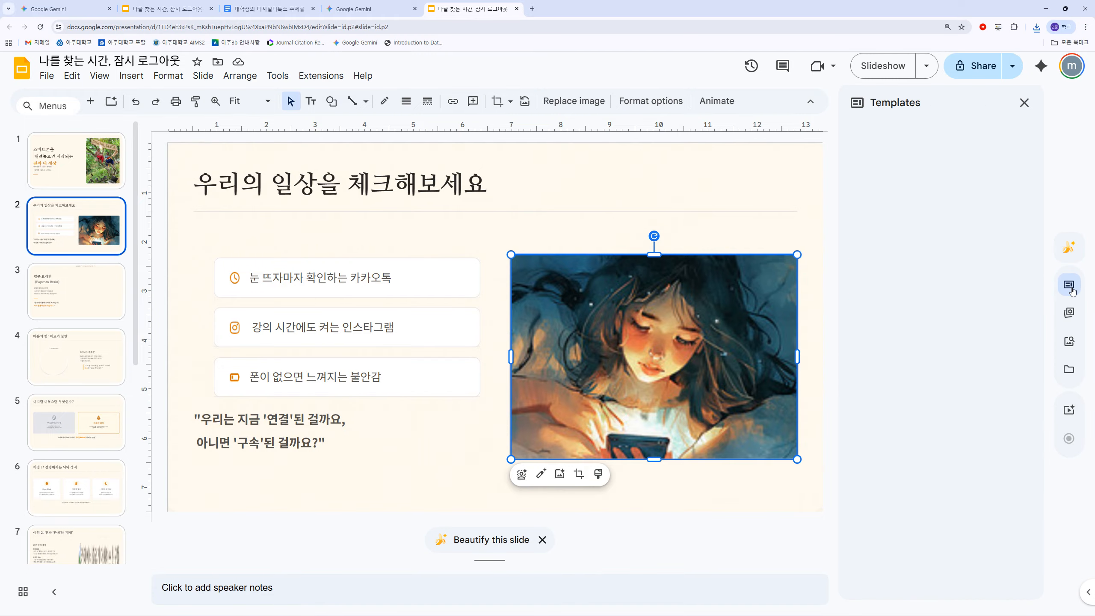
left_click(1069, 313)
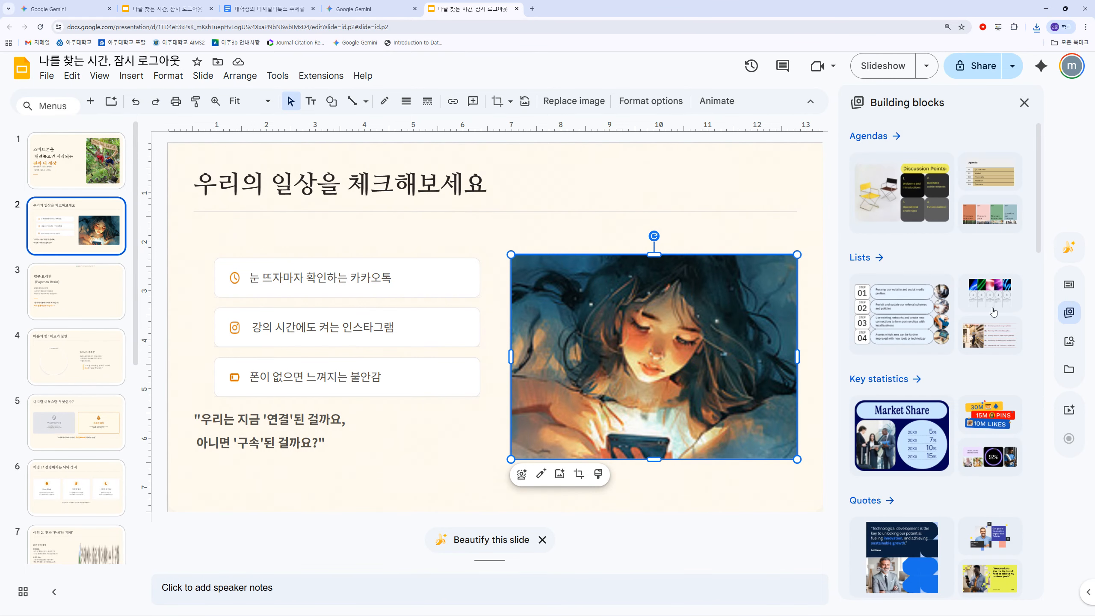
left_click(1072, 343)
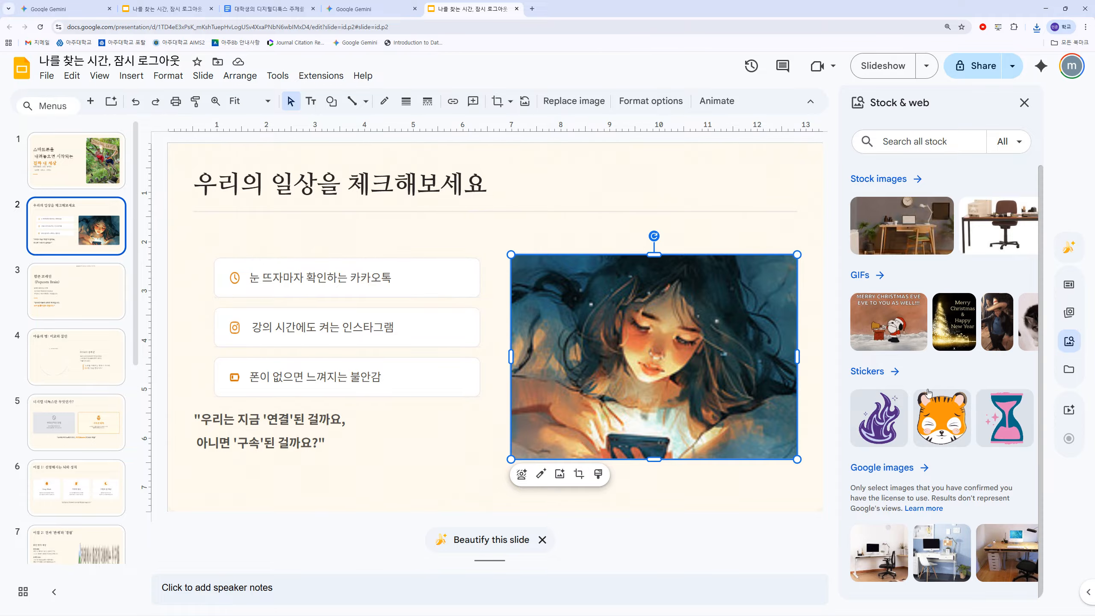
left_click(1069, 370)
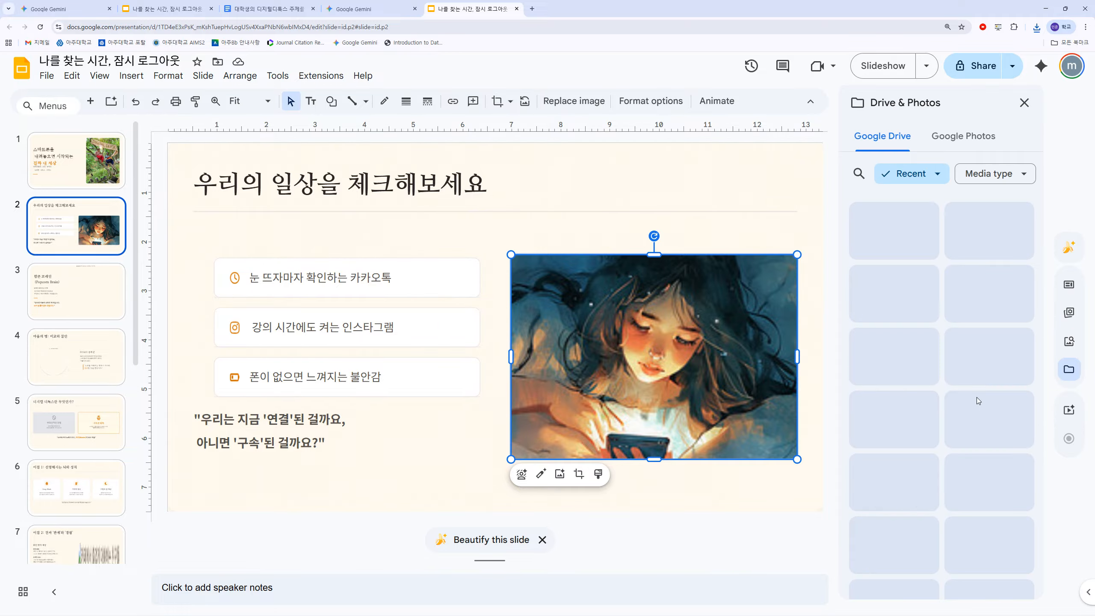
left_click(1025, 104)
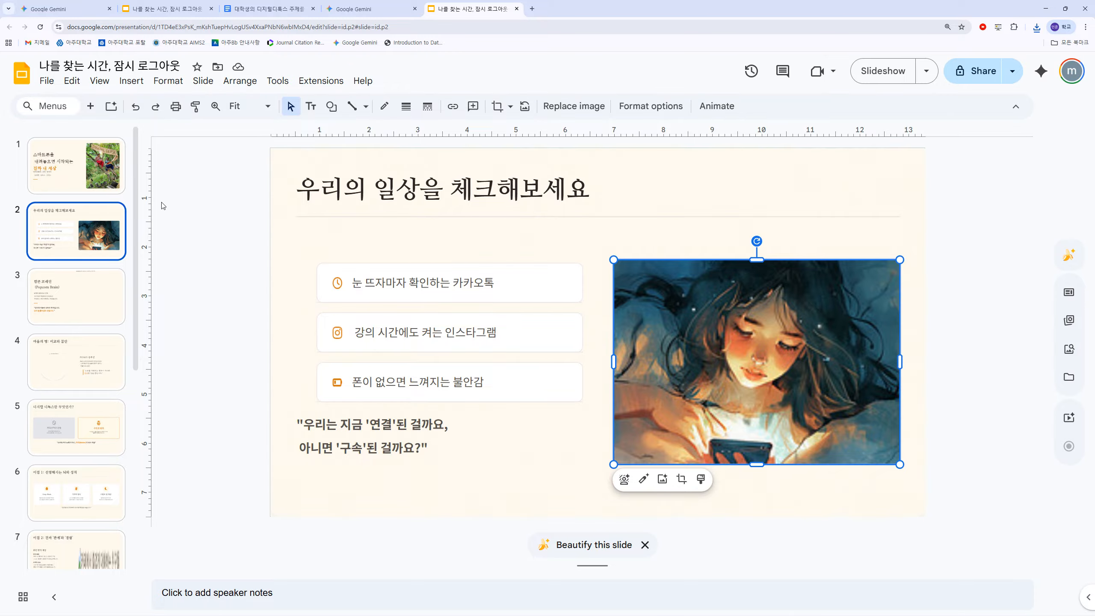
Step: Open the downloaded "나를 찾는 시간, 잠시 로그아웃" .pptx file in PowerPoint and enable editing
left_click(1038, 28)
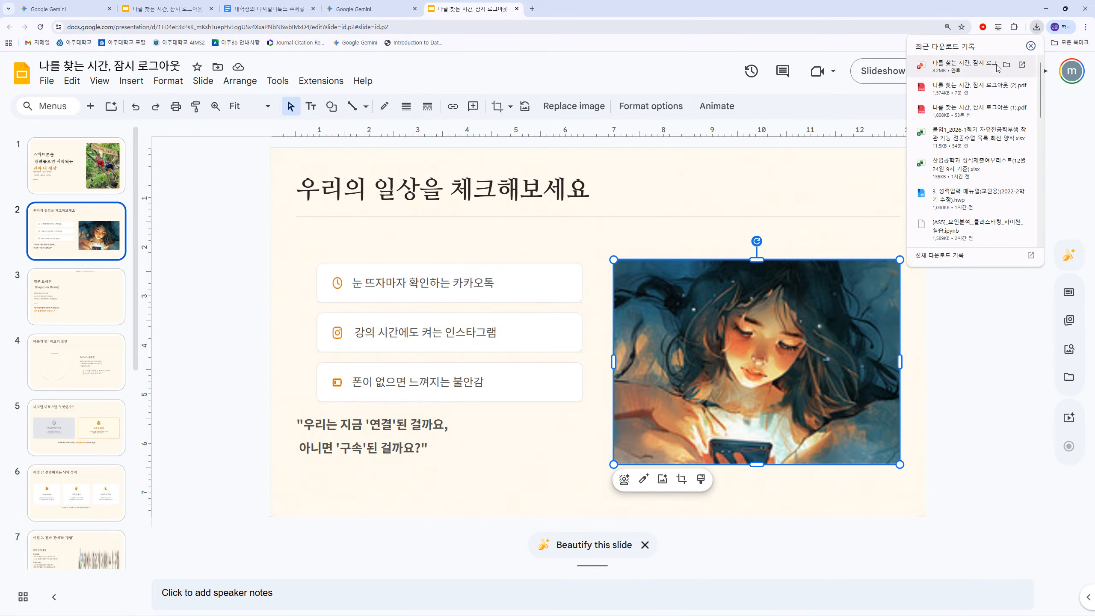
left_click(966, 66)
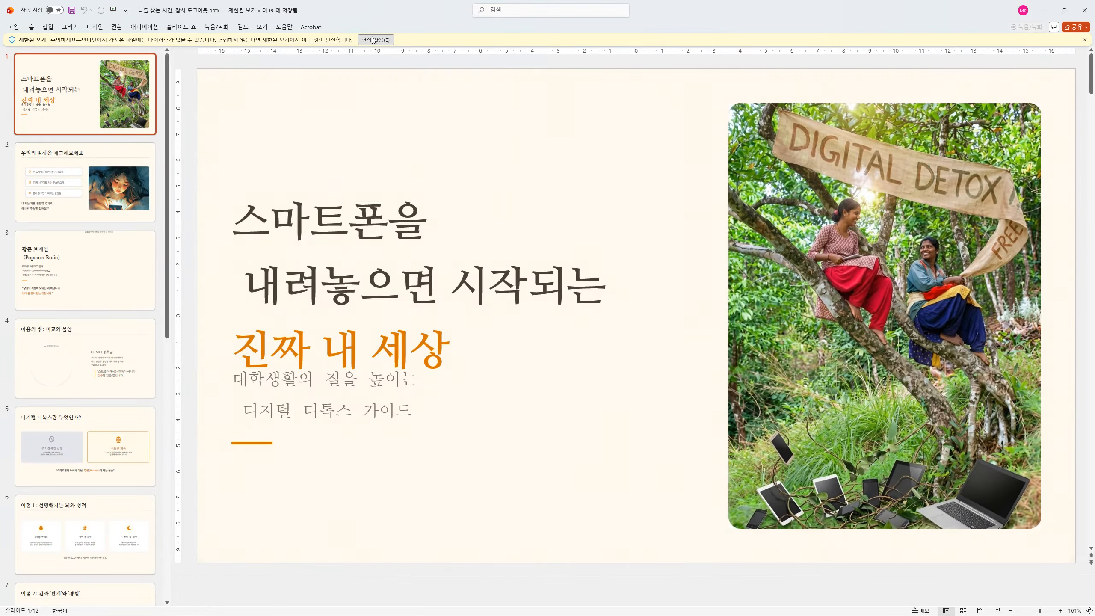
left_click(376, 40)
Step: Move the cover slide's title text box up so it clears the subtitle beneath it
left_click(457, 304)
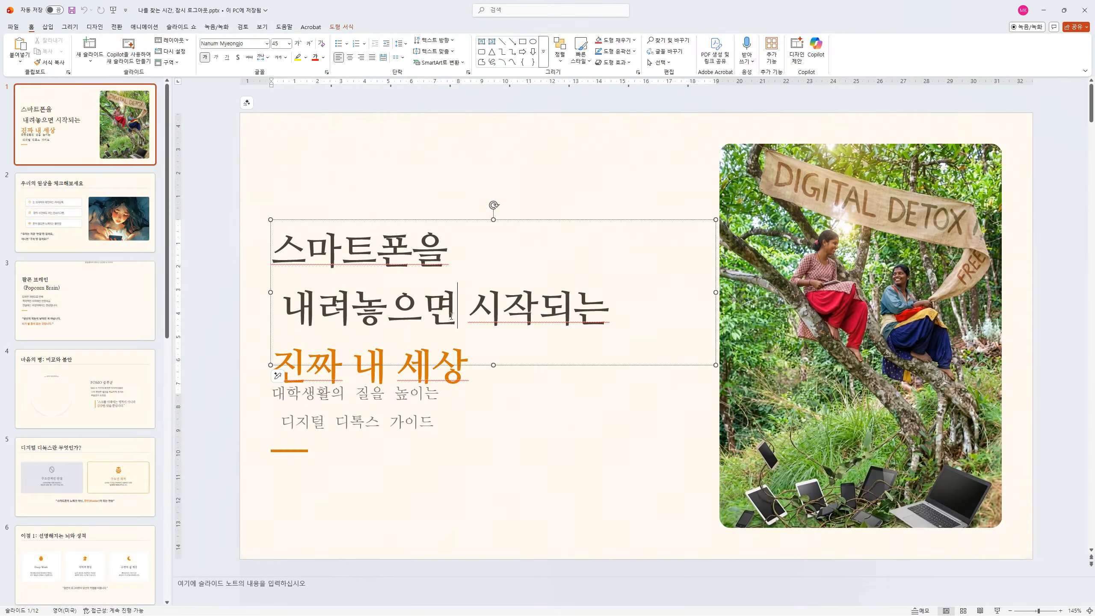
left_click_drag(460, 220, 450, 185)
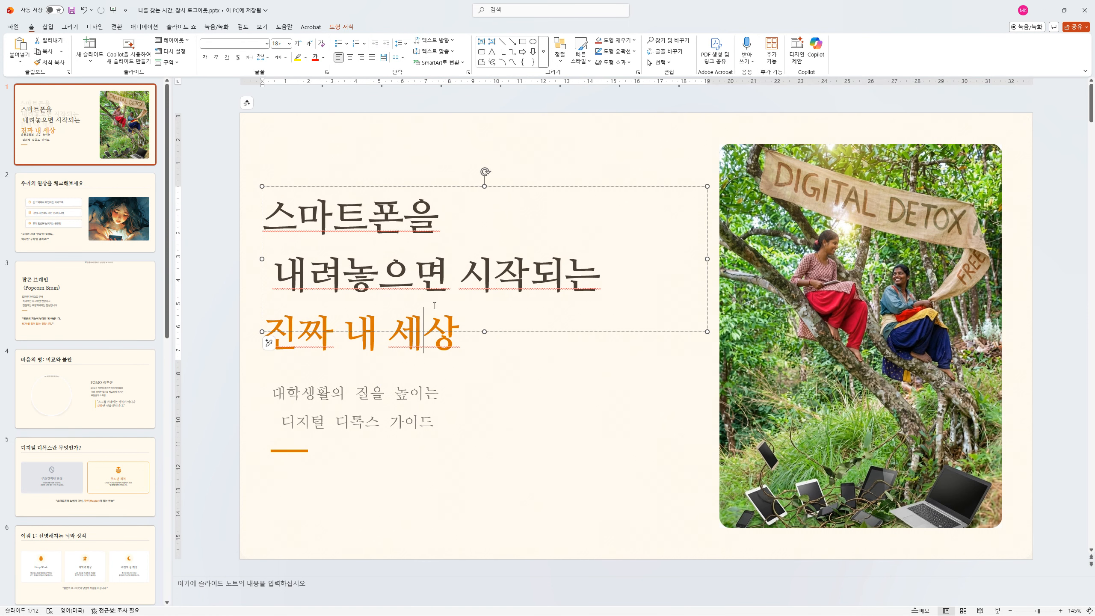
left_click(564, 415)
Step: Change the whole cover title's font to 맑은 고딕 (본문) and remove the leading space before "내려놓으면"
left_click(412, 259)
key("ctrl+a")
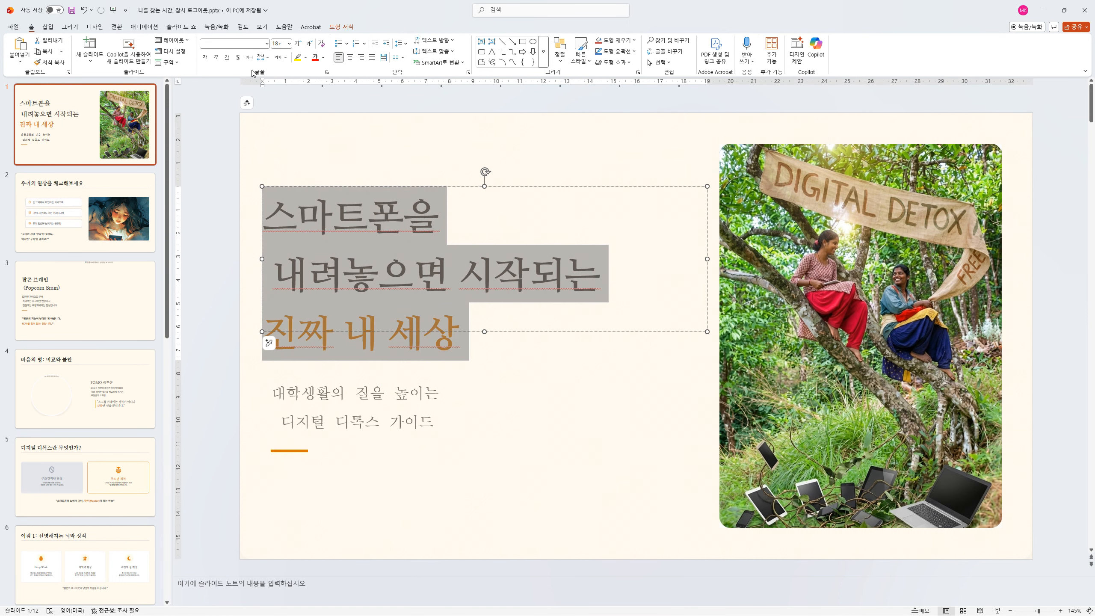
left_click(266, 45)
left_click(235, 78)
left_click(543, 278)
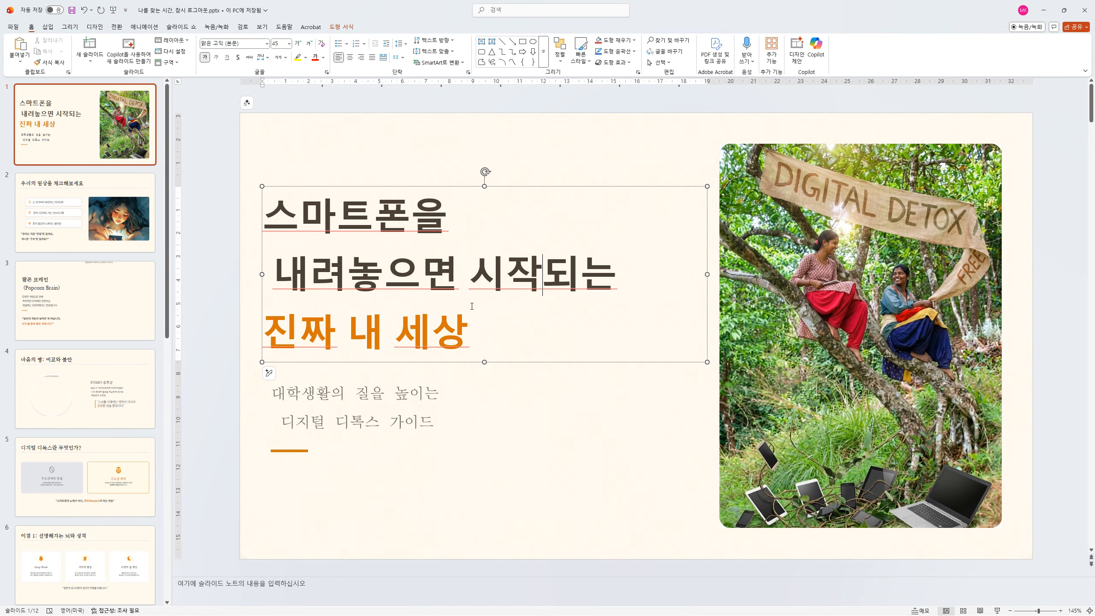
key("BackSpace")
Step: Go through slides 2 to 4 in PowerPoint, checking that the text boxes on the Popcorn Brain slide are editable
left_click(104, 225)
left_click(103, 302)
left_click(283, 473)
left_click(394, 295)
left_click(372, 336)
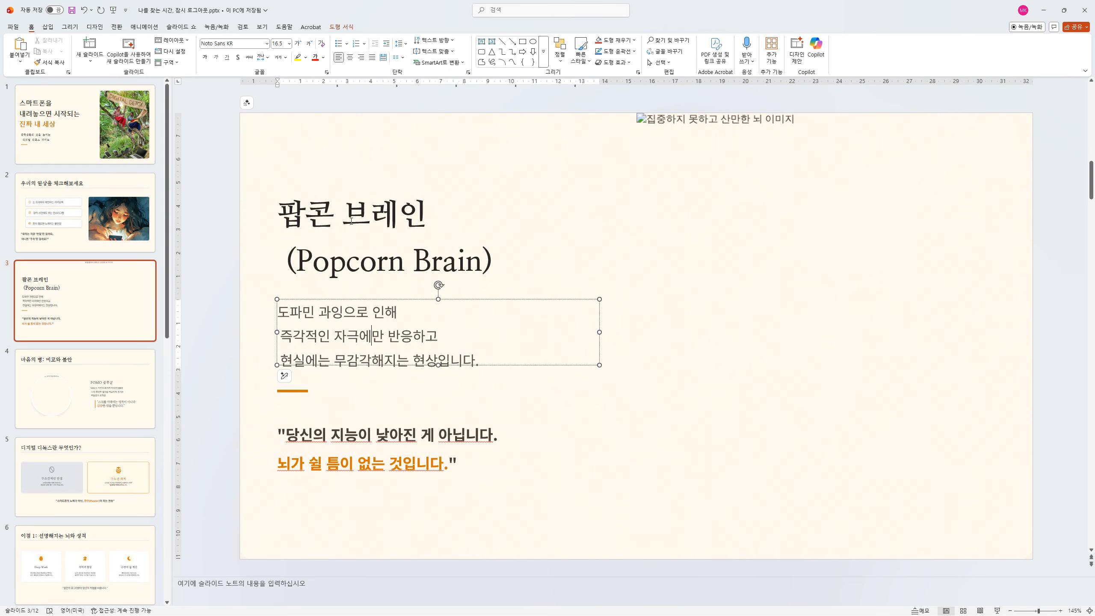
left_click(375, 268)
left_click(131, 374)
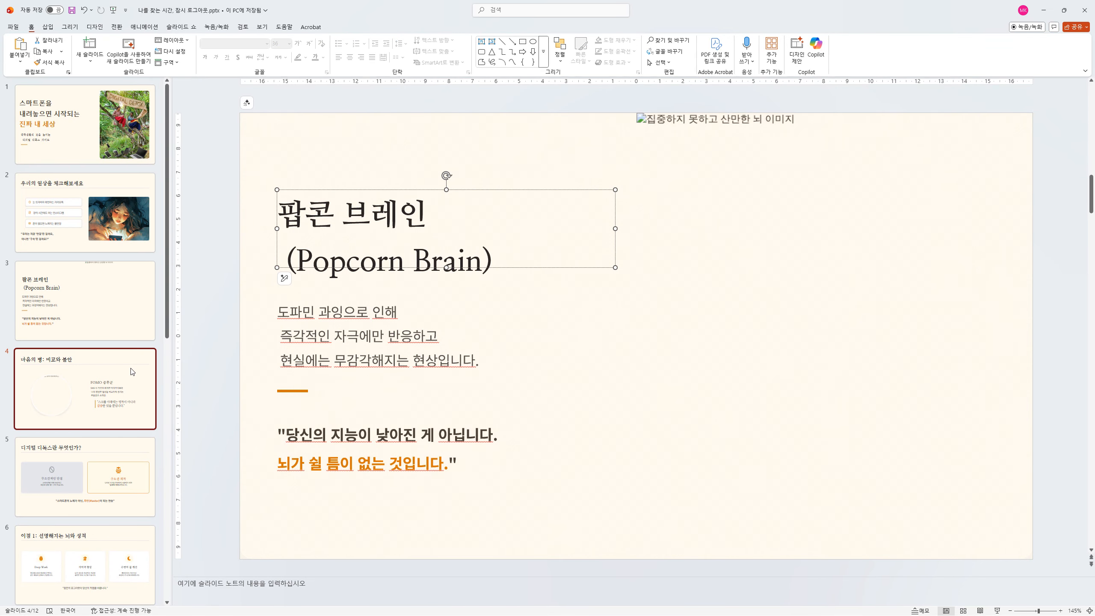
Step: Return to the cover slide and replace the Noto Sans KR font with 맑은 고딕 throughout the presentation
key("Up")
key("Up")
key("Up")
left_click(321, 331)
left_click(528, 472)
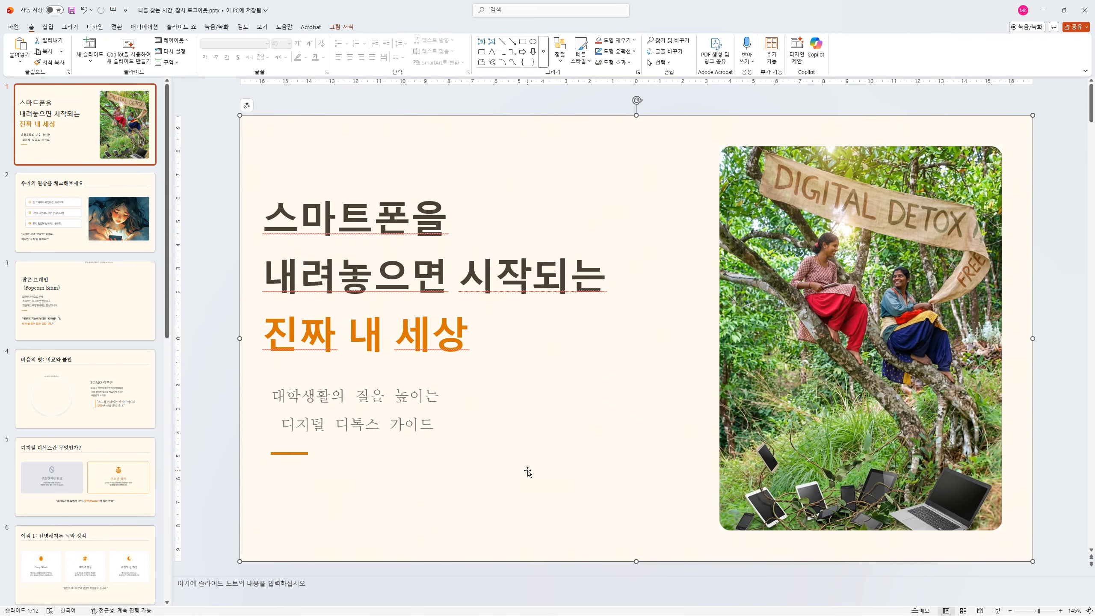
left_click(663, 95)
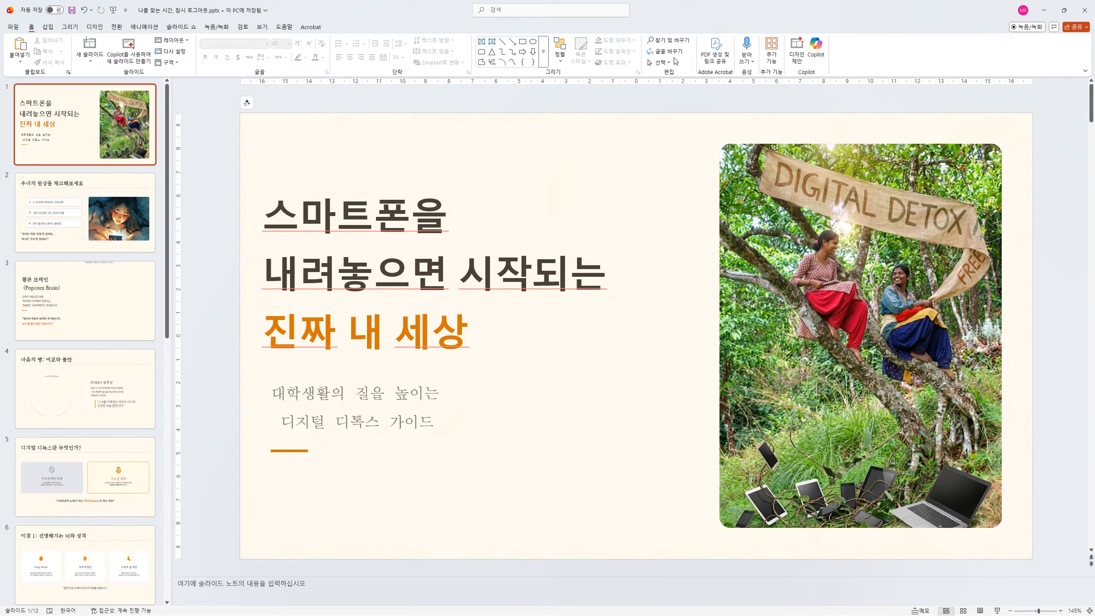
left_click(666, 52)
left_click(536, 308)
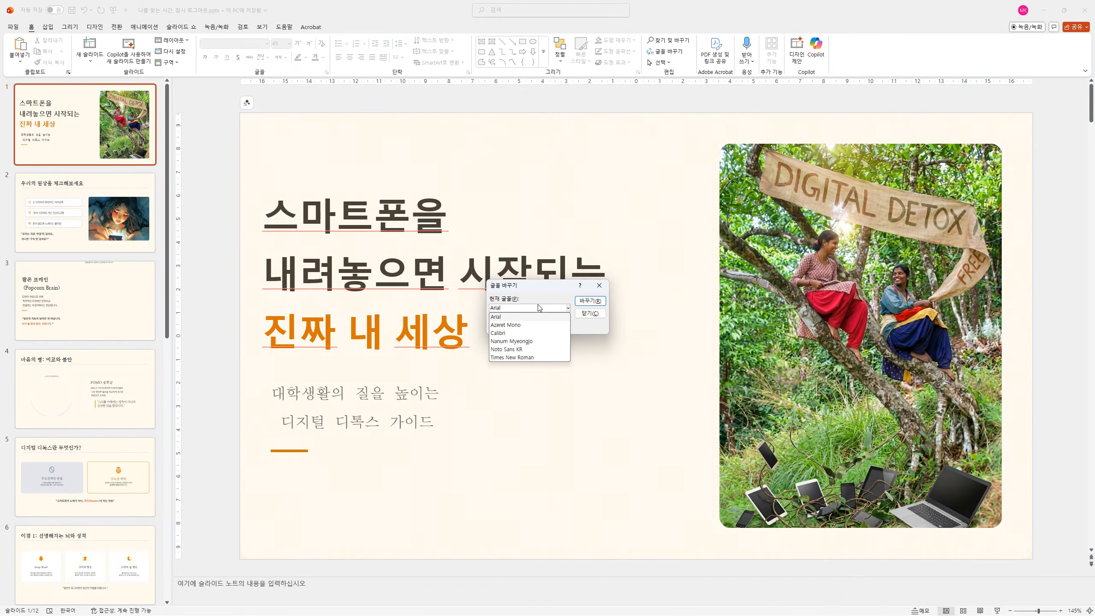
left_click(538, 350)
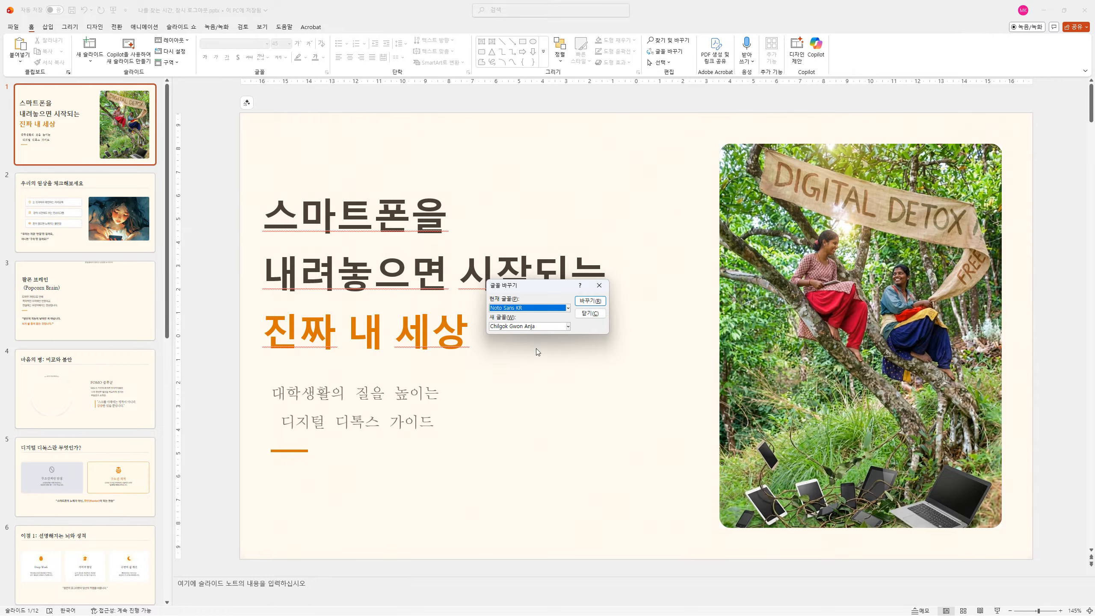
left_click(529, 327)
scroll(533, 354, "down", 10)
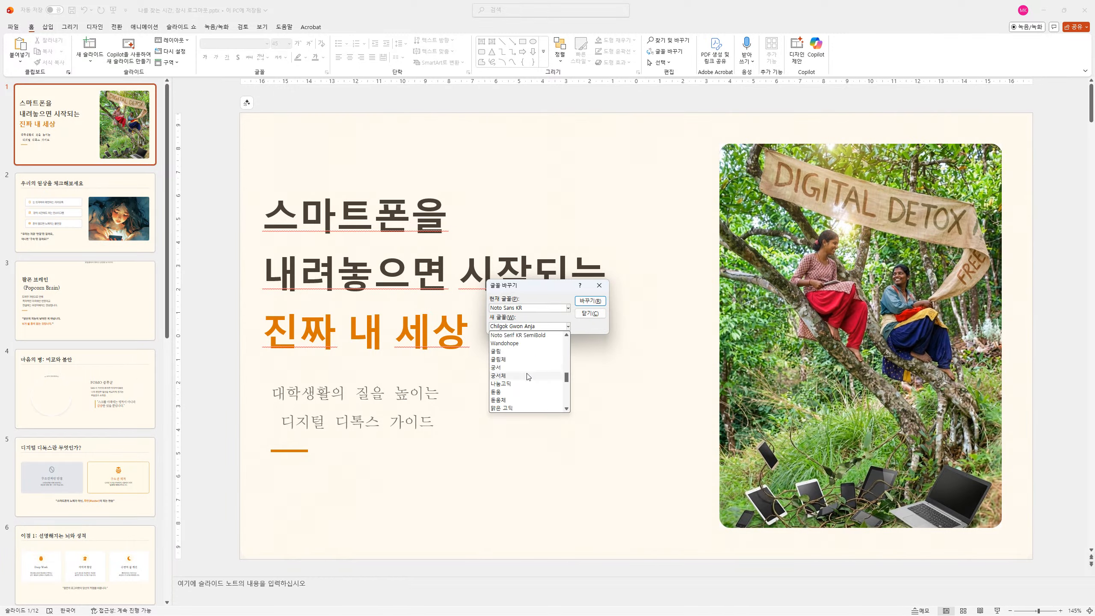
left_click(528, 408)
left_click(595, 301)
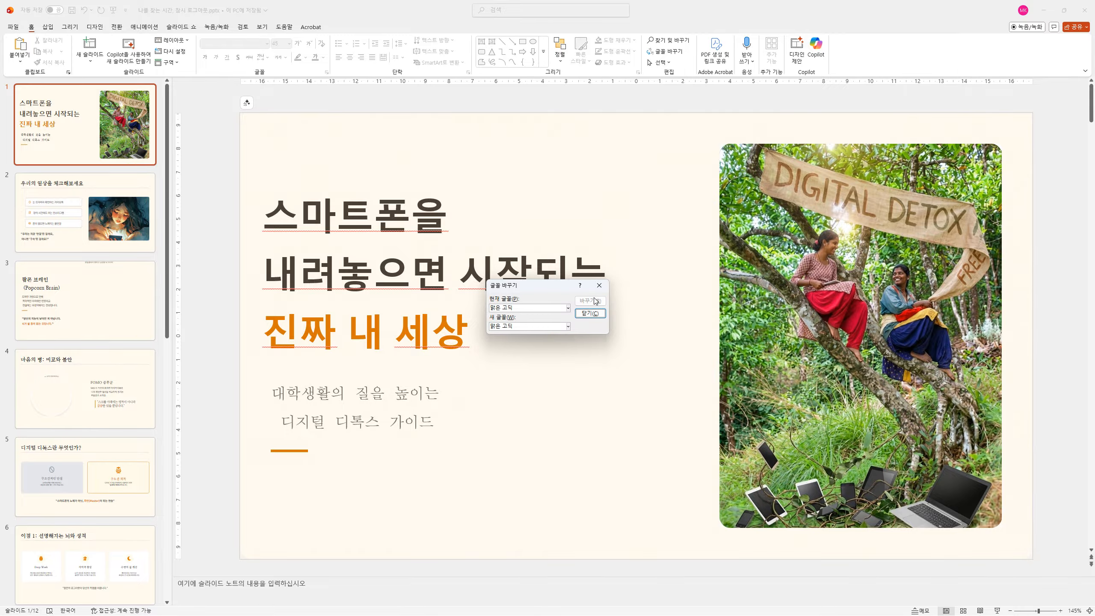
left_click(590, 314)
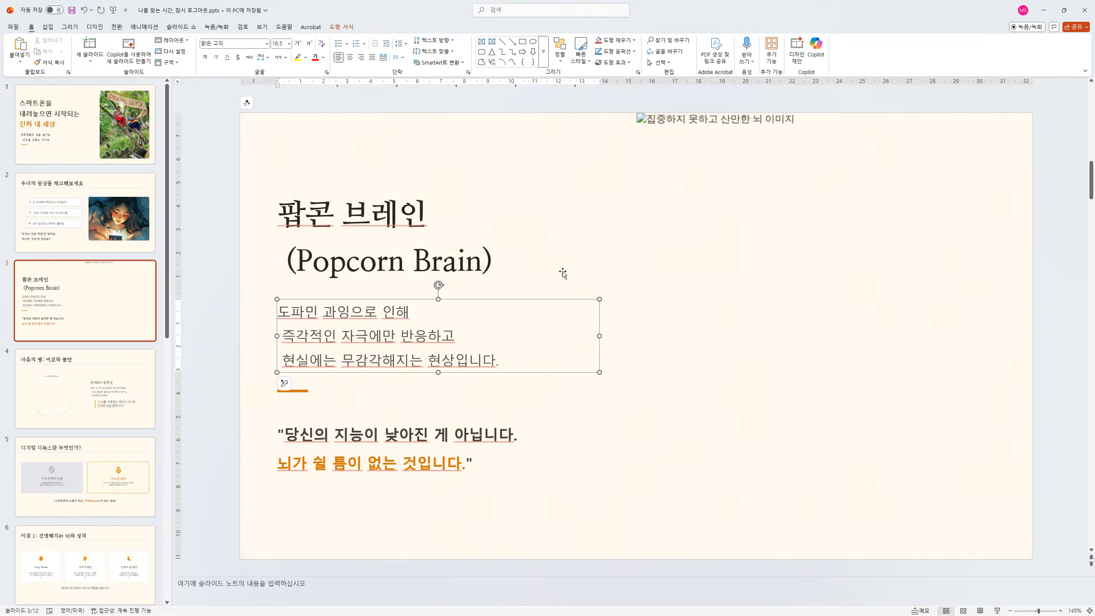
Step: Switch to the lecture deck "[CNS] AI로 발표자료 만들기 및 AI 윤리" and look ahead to the "AI 윤리" slide
key("alt+Tab")
left_click(308, 329)
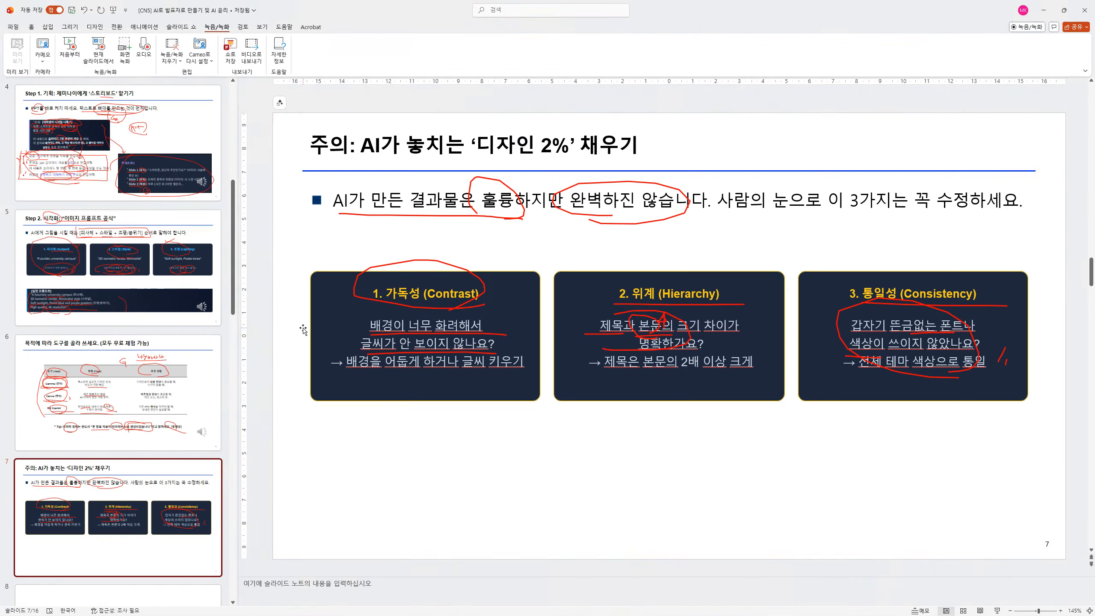
scroll(204, 372, "down", 5)
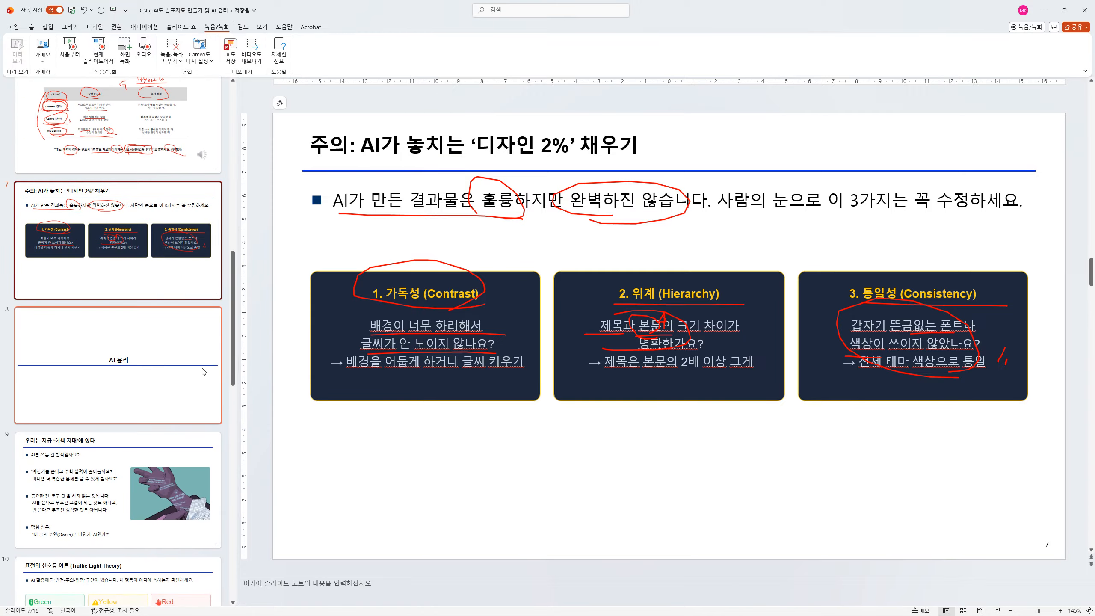